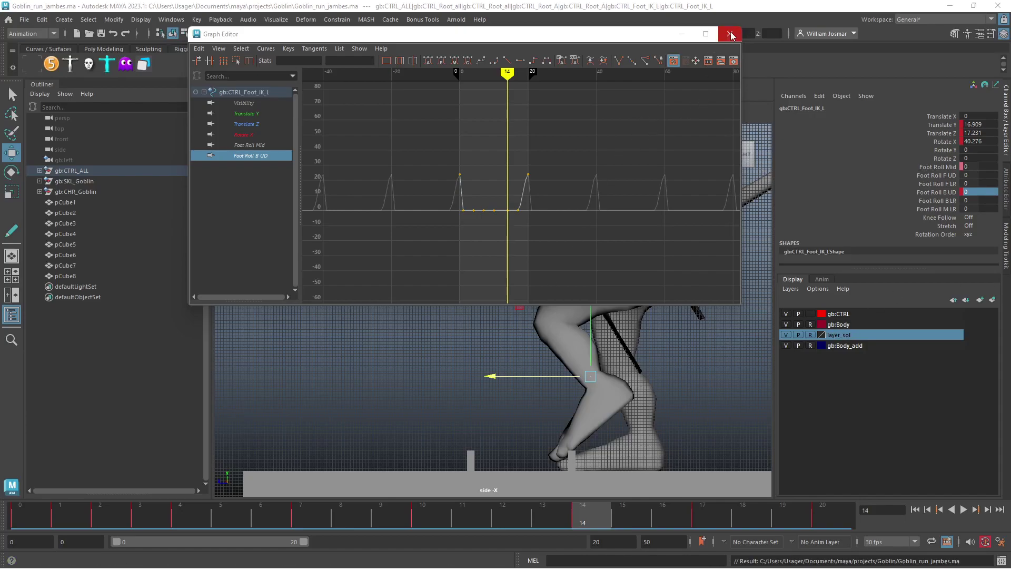
# Close the Graph Editor and zoom in close on the goblin's foot
pyautogui.click(731, 34)
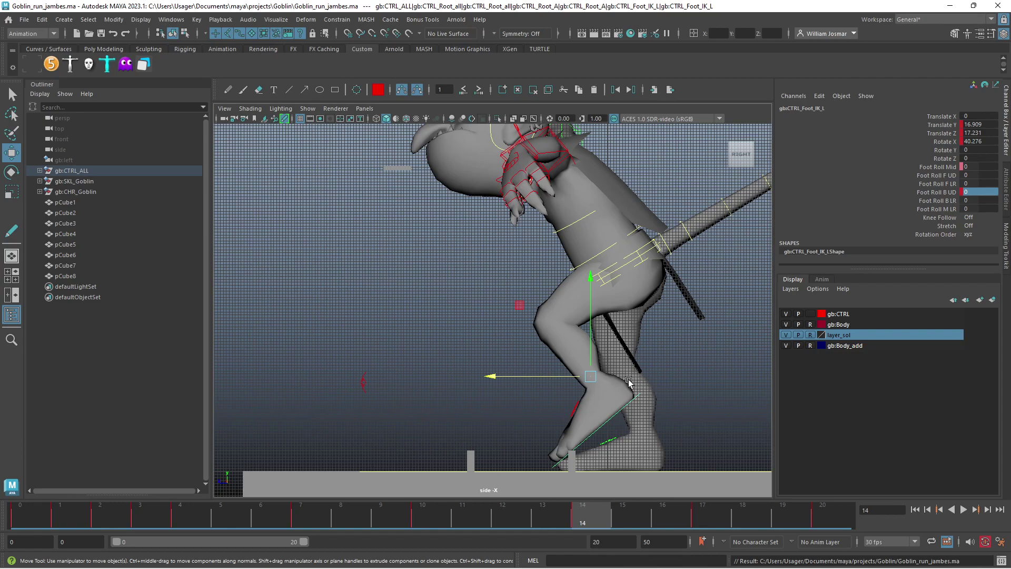
pyautogui.scroll(3, 580, 363)
pyautogui.scroll(3, 474, 326)
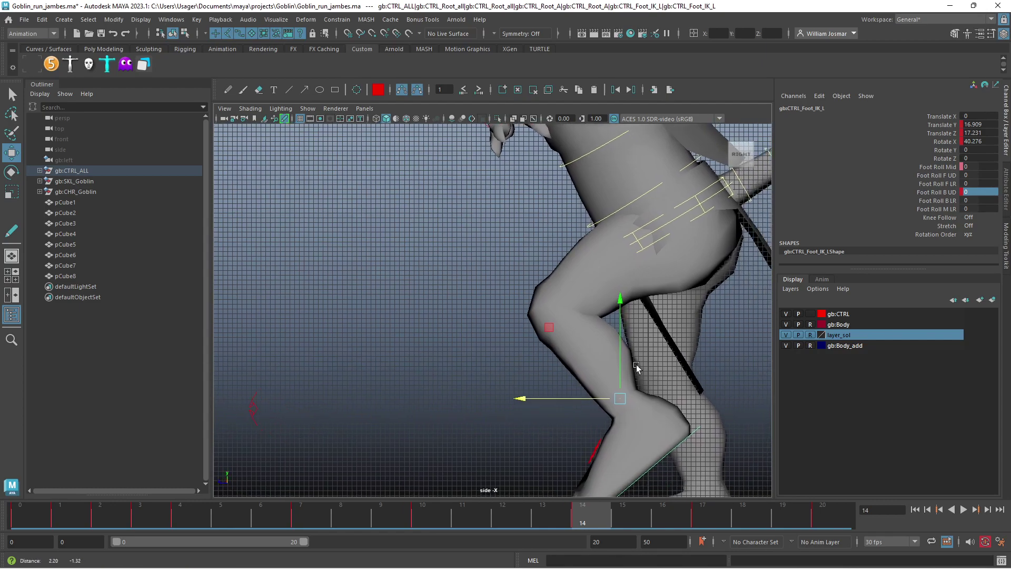
pyautogui.keyDown('alt'); pyautogui.moveTo(451, 315); pyautogui.dragTo(774, 363, button='right'); pyautogui.keyUp('alt')
pyautogui.moveTo(633, 359)
pyautogui.keyDown('alt'); pyautogui.mouseDown(button='middle')
pyautogui.moveTo(606, 356)
pyautogui.moveTo(578, 331)
pyautogui.moveTo(522, 310)
pyautogui.mouseUp(button='middle'); pyautogui.keyUp('alt')
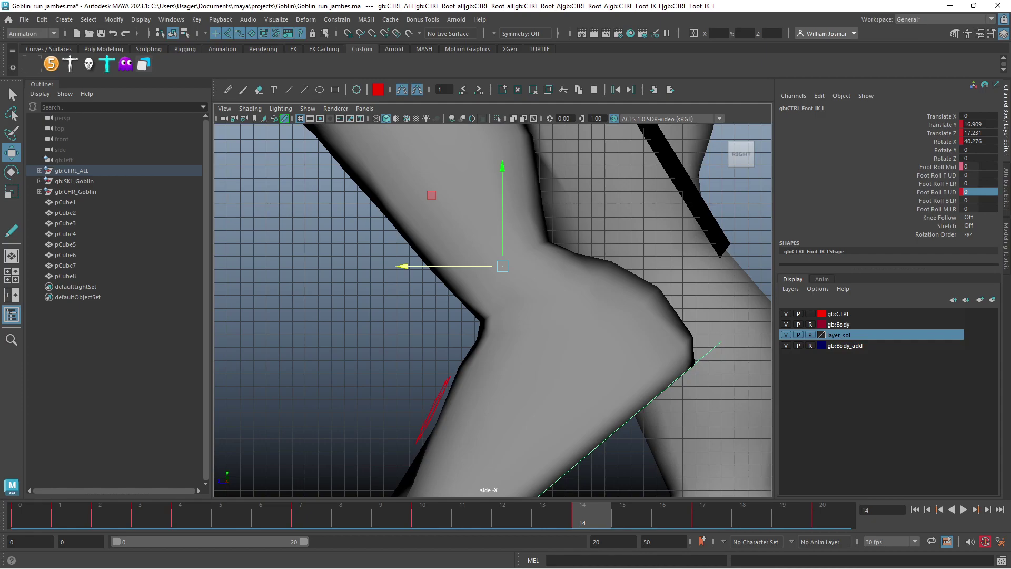
# Save Goblin_run_jambes.ma, deselect the foot IK control, and bring up the Open file browser
pyautogui.hotkey('ctrl', 's')
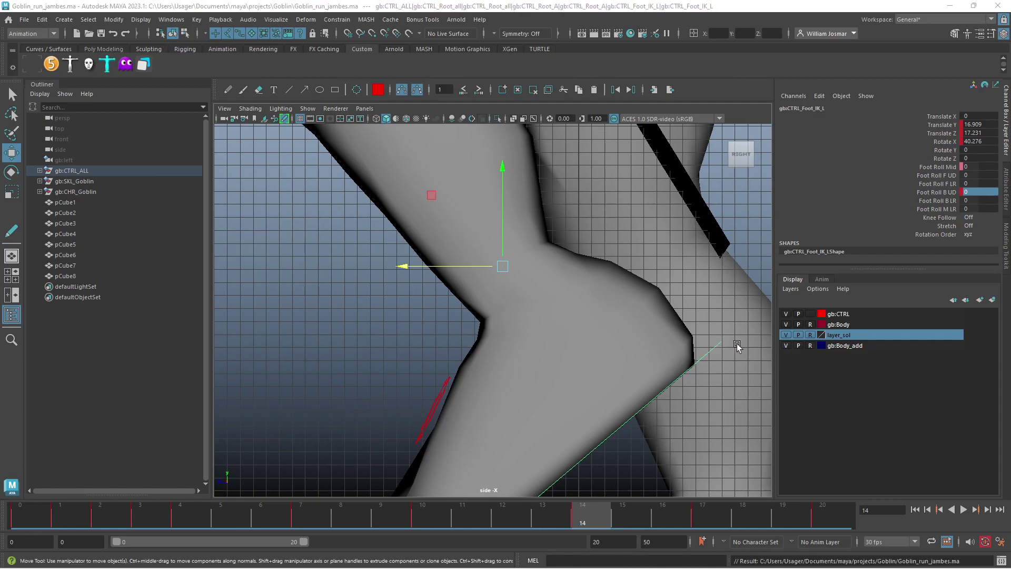
pyautogui.moveTo(698, 325)
pyautogui.keyDown('alt'); pyautogui.mouseDown()
pyautogui.moveTo(481, 311)
pyautogui.moveTo(510, 305)
pyautogui.moveTo(495, 289)
pyautogui.mouseUp(); pyautogui.keyUp('alt')
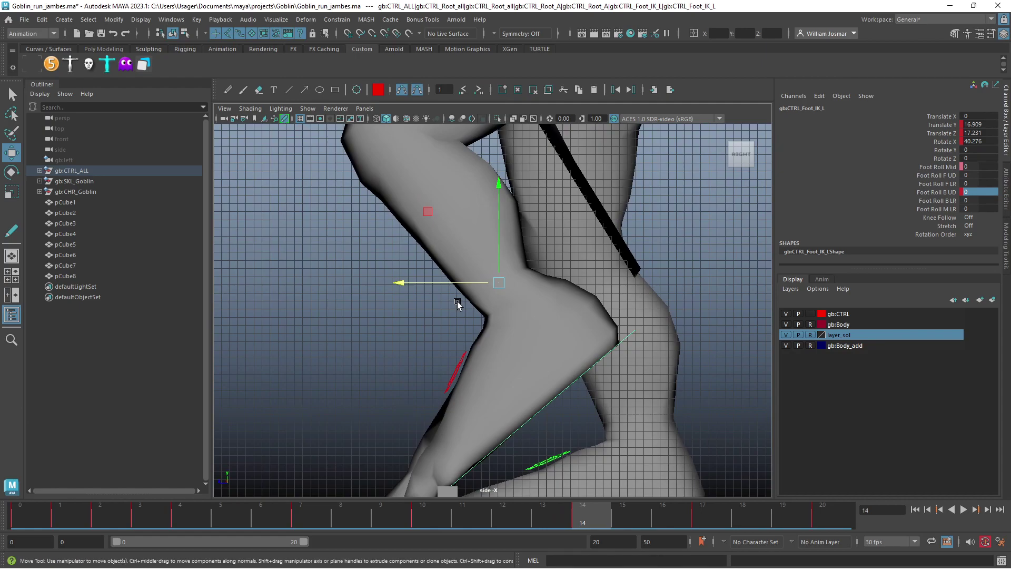
pyautogui.click(413, 331)
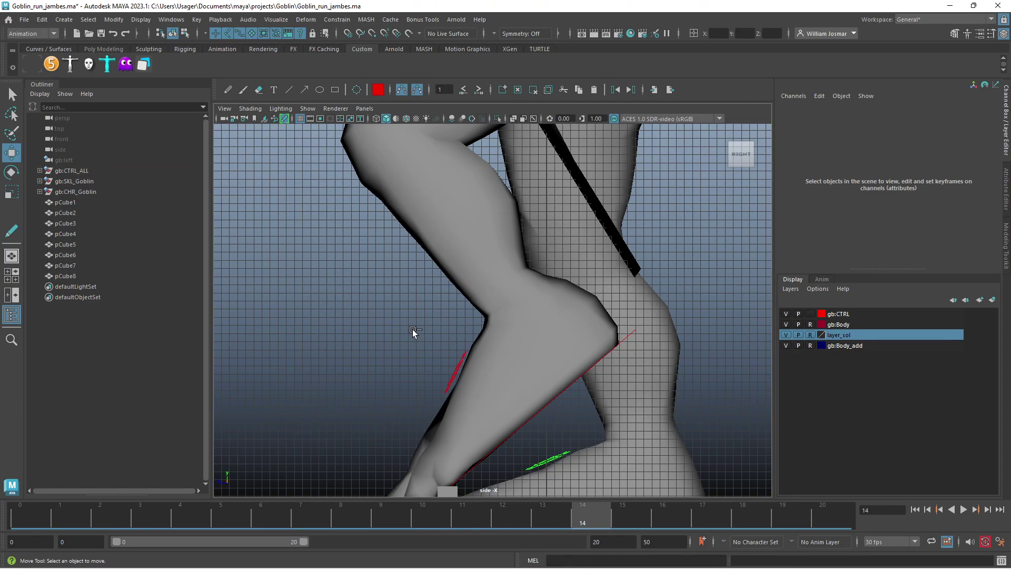
pyautogui.hotkey('ctrl', 's')
pyautogui.hotkey('ctrl', 'o')
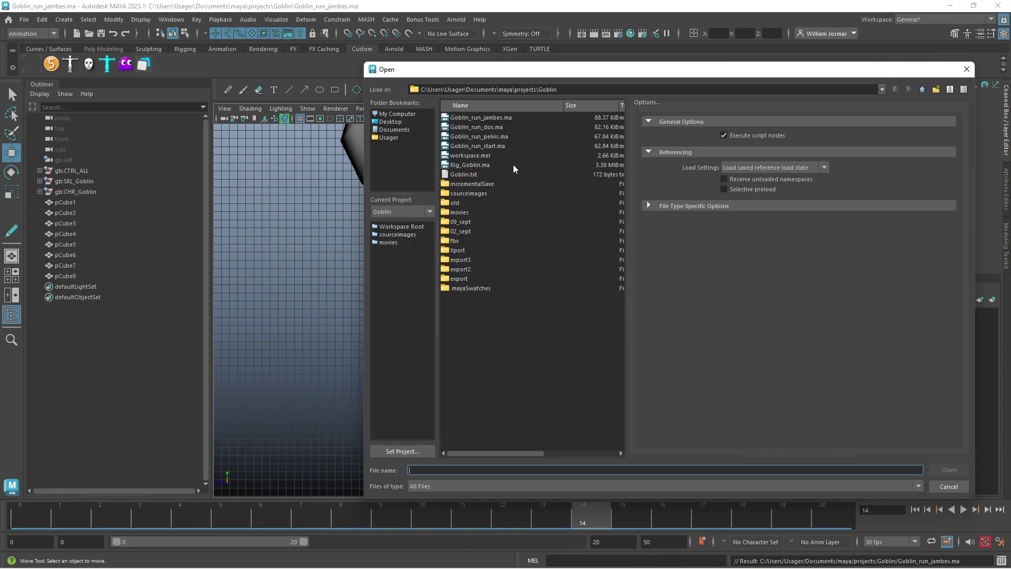
# Open Rig_Goblin.ma and expand the SKL_Goblin joint hierarchy in the Outliner
pyautogui.click(481, 165)
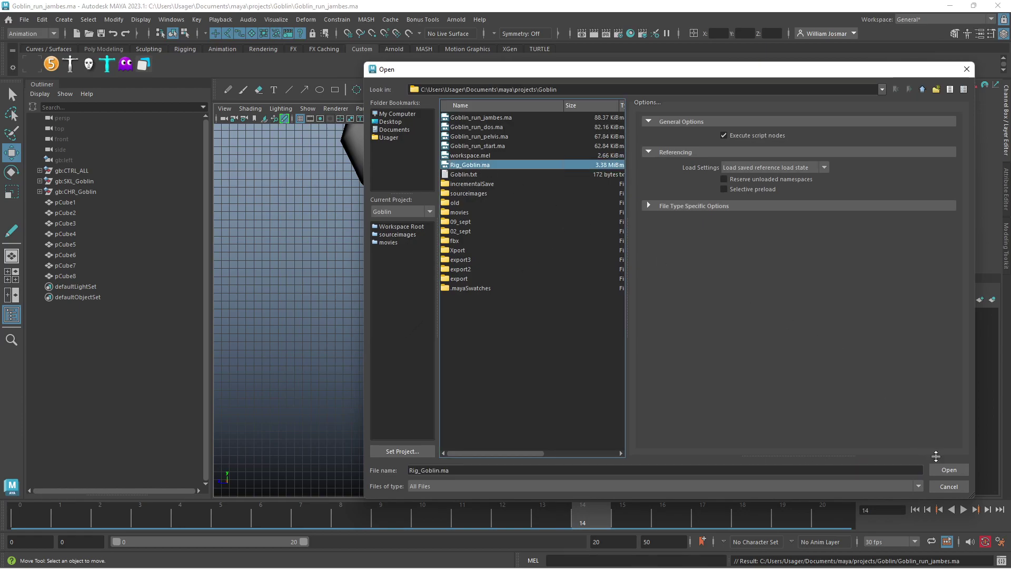
pyautogui.click(949, 469)
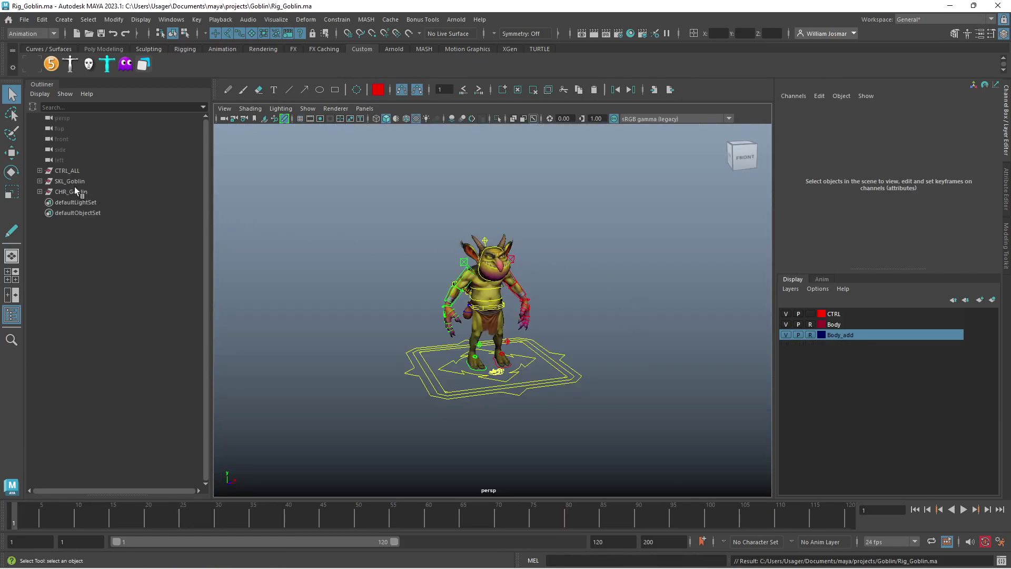
pyautogui.click(40, 181)
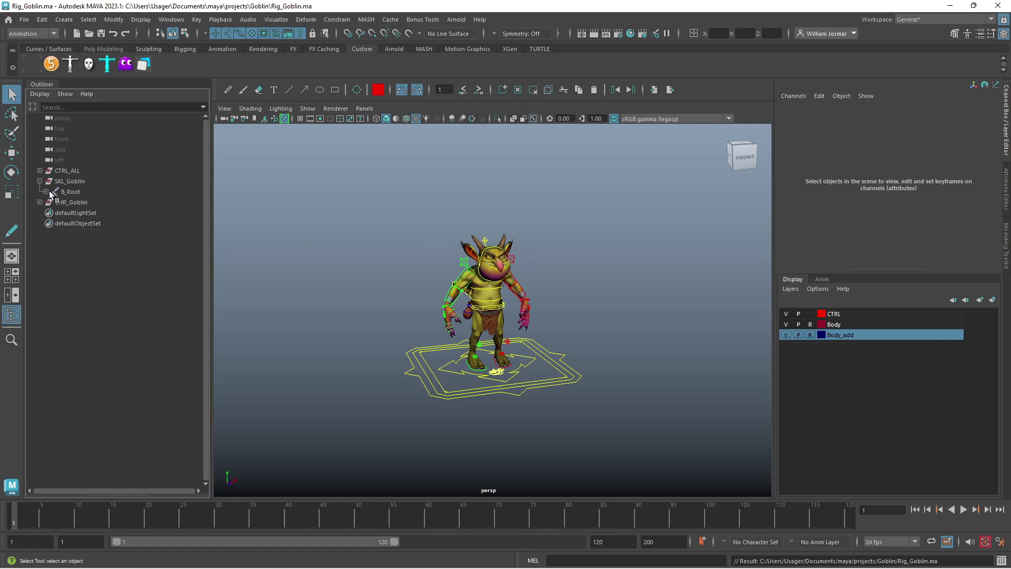
pyautogui.keyDown('shift'); pyautogui.click(46, 191); pyautogui.keyUp('shift')
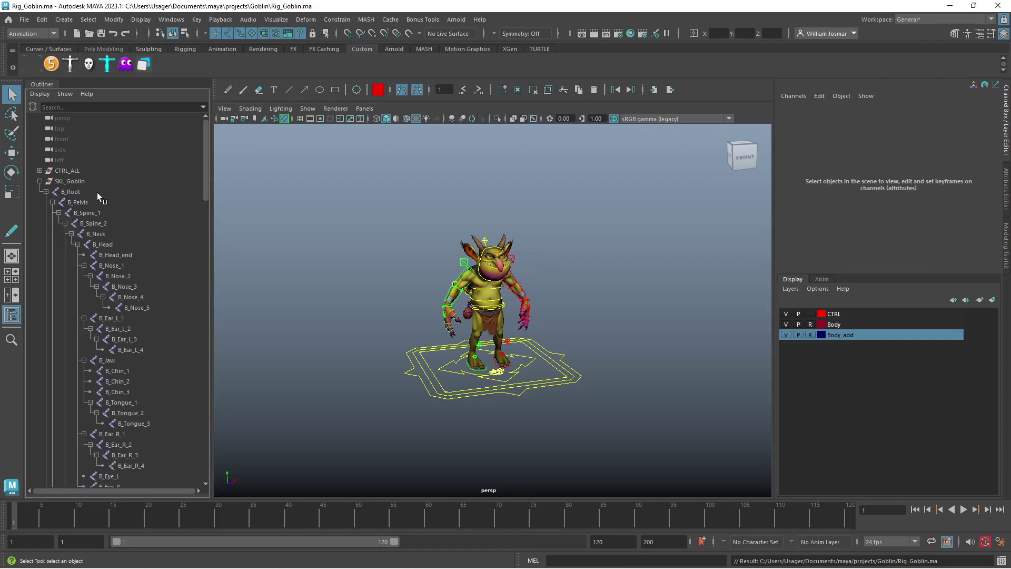
# Select every goblin skeleton joint from B_Root through B_Bag_3
pyautogui.click(116, 192)
pyautogui.moveTo(204, 169); pyautogui.dragTo(226, 463)
pyautogui.keyDown('shift'); pyautogui.click(97, 446); pyautogui.keyUp('shift')
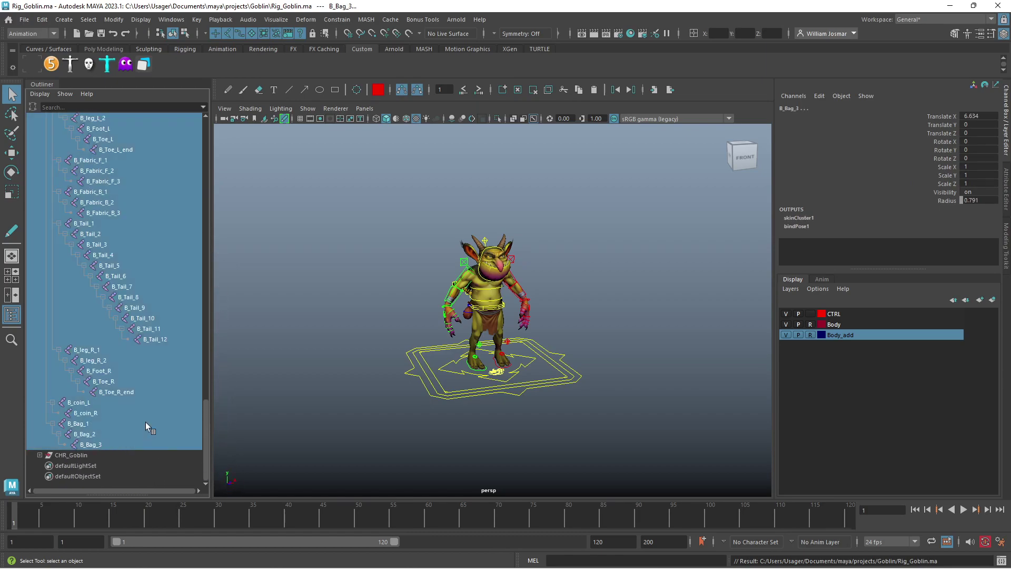
pyautogui.moveTo(206, 402); pyautogui.dragTo(206, 118)
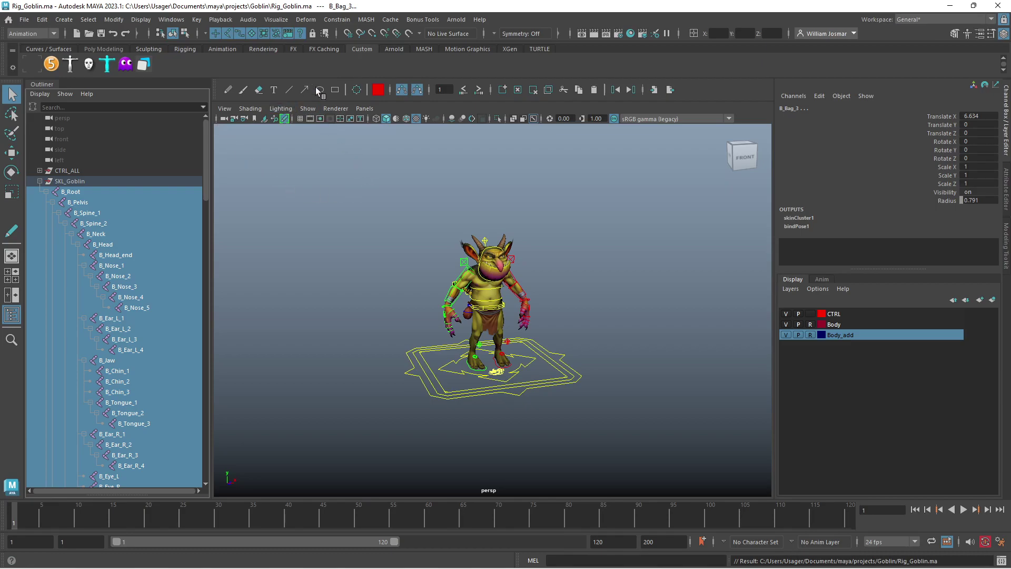
pyautogui.click(308, 109)
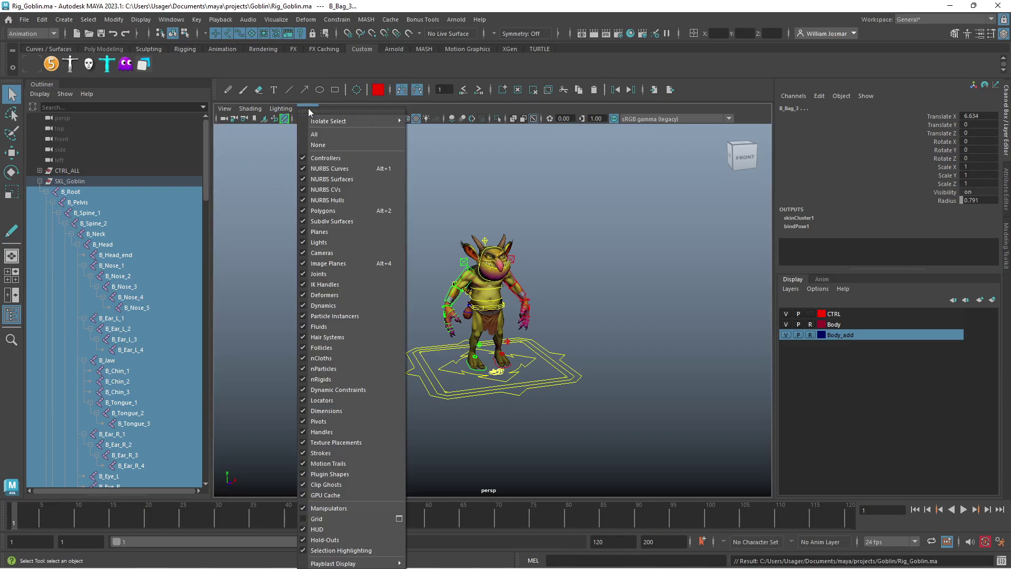
pyautogui.click(174, 20)
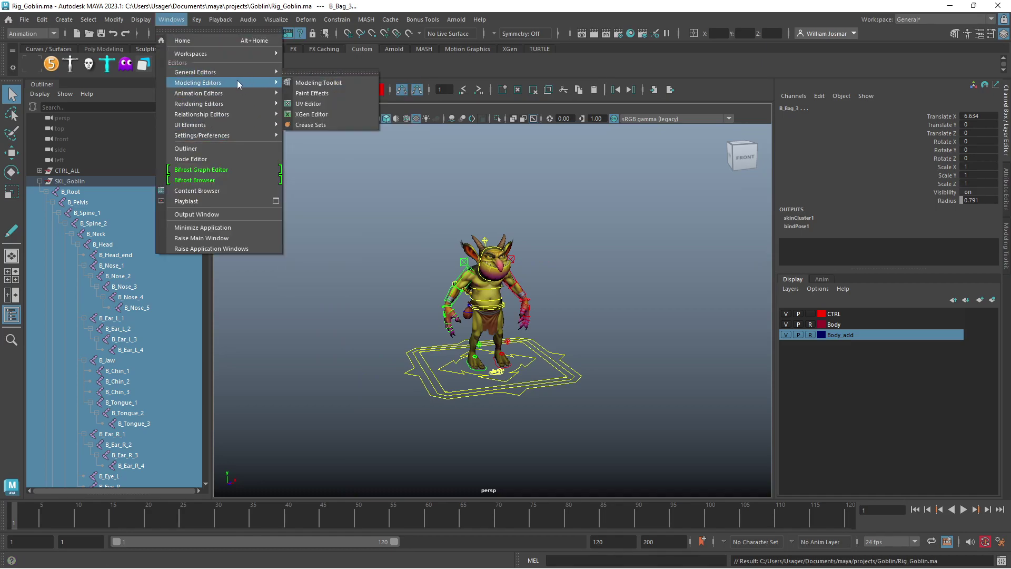
pyautogui.moveTo(197, 71)
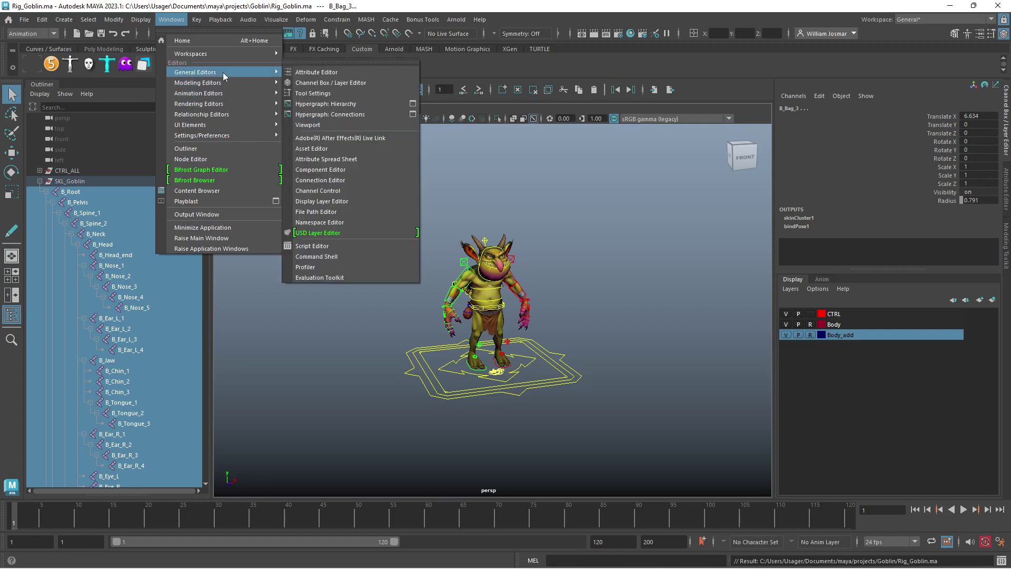
# In the Attribute Spread Sheet, set all joints' Draw Style to 0 (Bone)
pyautogui.click(360, 159)
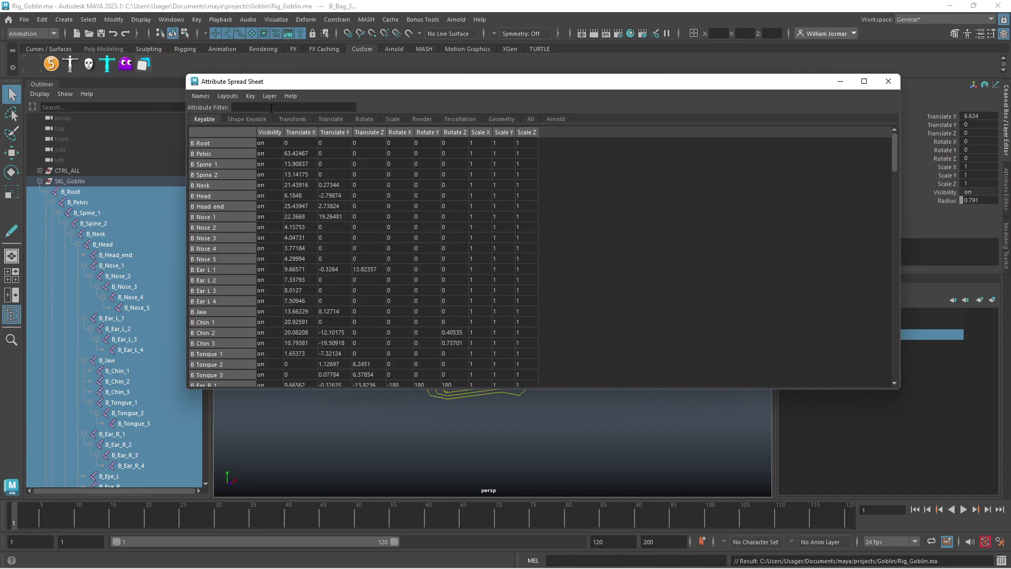
pyautogui.click(530, 119)
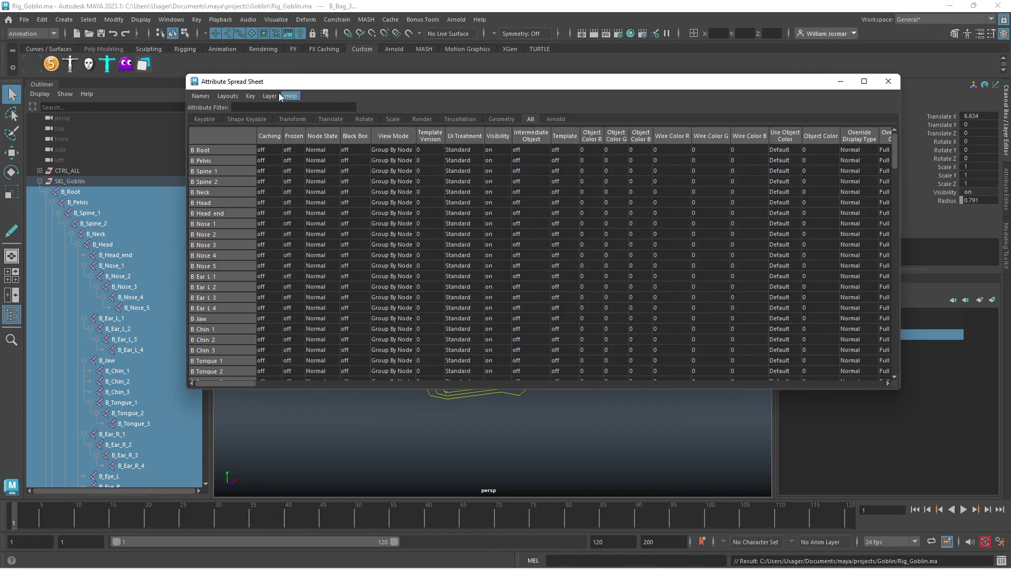
pyautogui.click(263, 108)
pyautogui.write('draw')
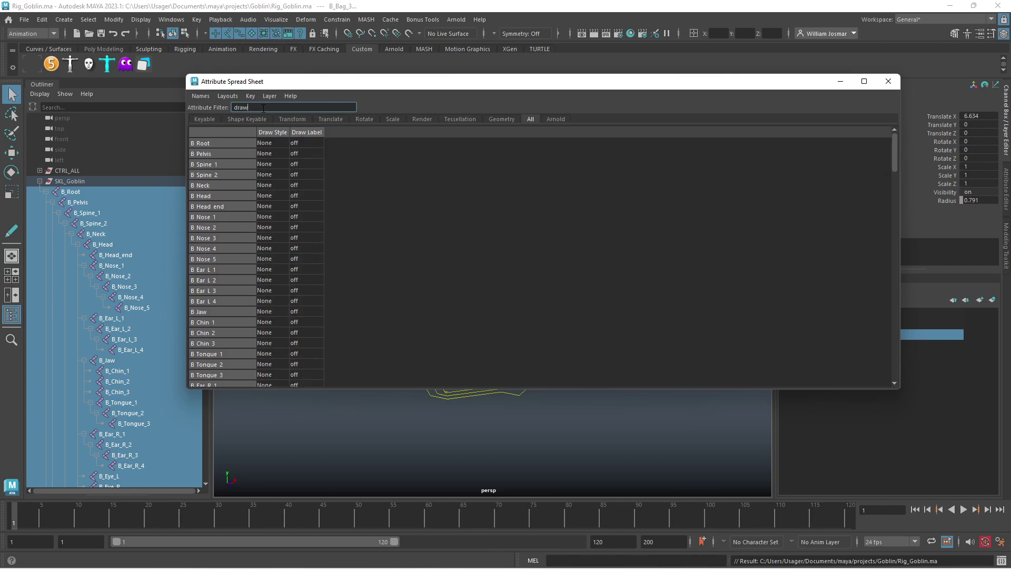
pyautogui.click(273, 133)
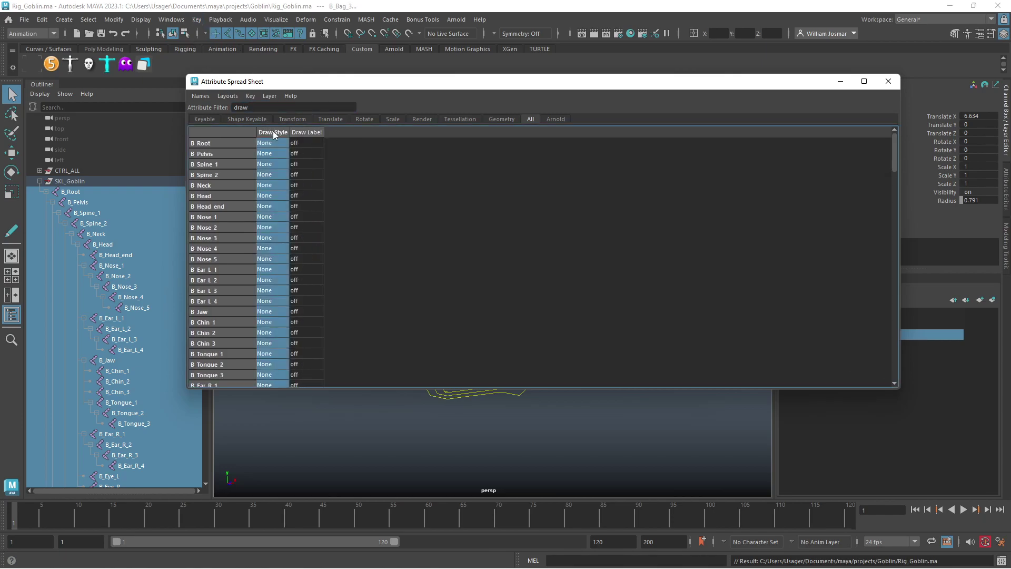
pyautogui.write('0')
pyautogui.press('Return')
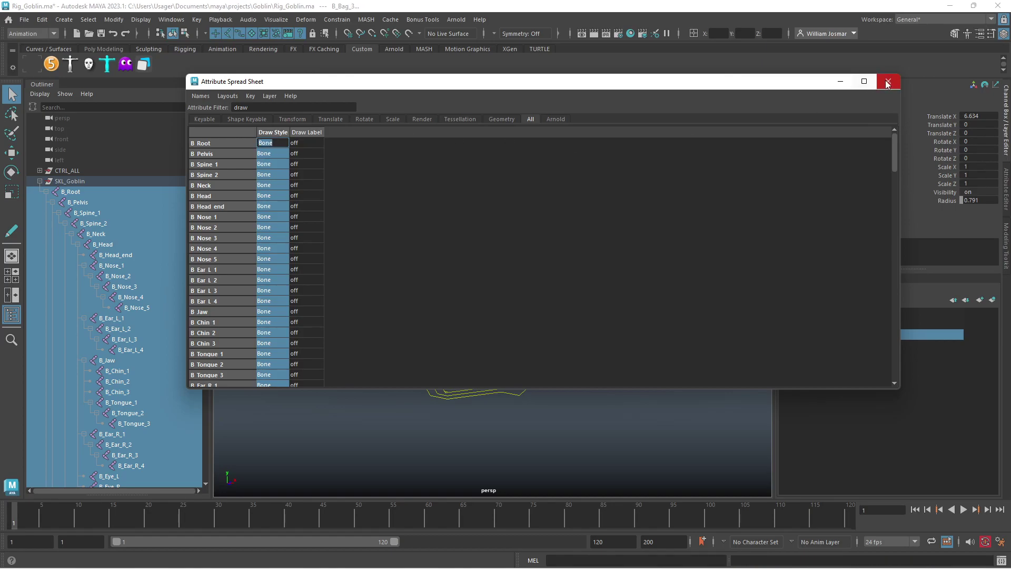
pyautogui.click(888, 81)
# Frame the view on the goblin's legs and feet, then clear the selection
pyautogui.moveTo(511, 305)
pyautogui.keyDown('alt'); pyautogui.mouseDown()
pyautogui.moveTo(624, 289)
pyautogui.moveTo(527, 320)
pyautogui.mouseUp(); pyautogui.keyUp('alt')
pyautogui.scroll(5, 625, 316)
pyautogui.scroll(3, 527, 319)
pyautogui.keyDown('alt'); pyautogui.moveTo(605, 323); pyautogui.dragTo(652, 278); pyautogui.keyUp('alt')
pyautogui.click(510, 381)
# Select B_Foot_L and toggle the body mesh layer's visibility off and back on
pyautogui.click(501, 374)
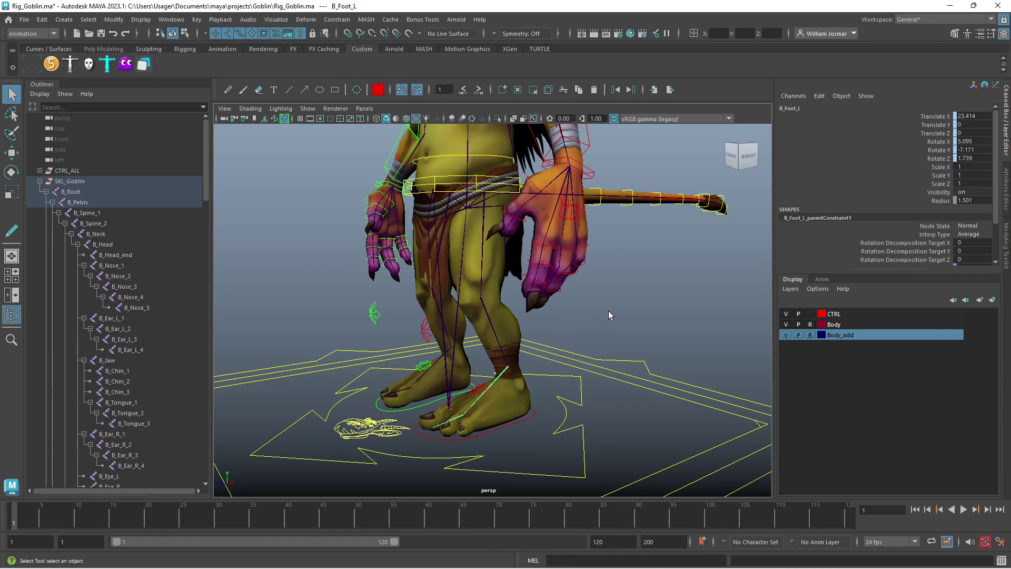
pyautogui.click(785, 314)
pyautogui.click(786, 324)
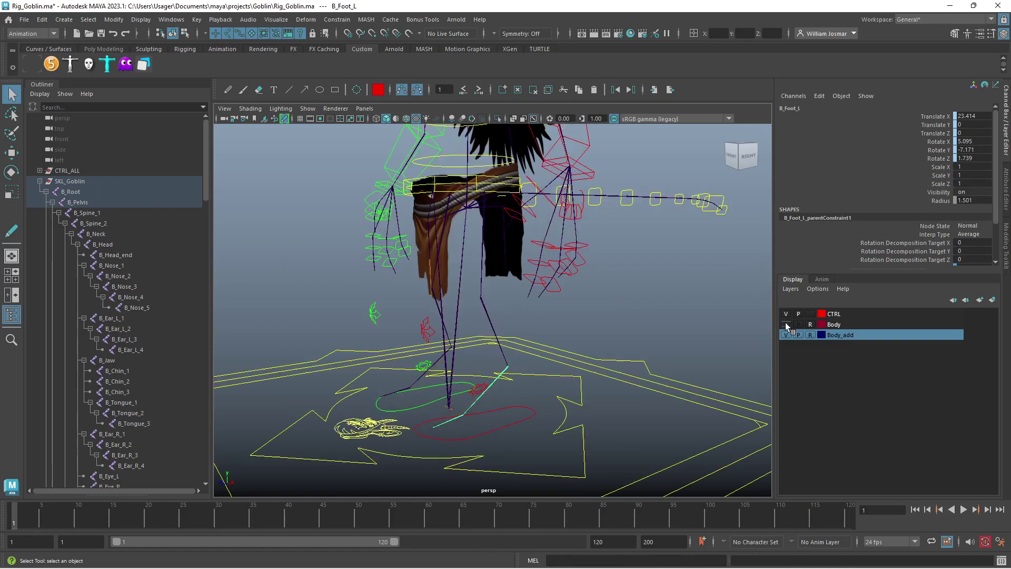
pyautogui.click(785, 336)
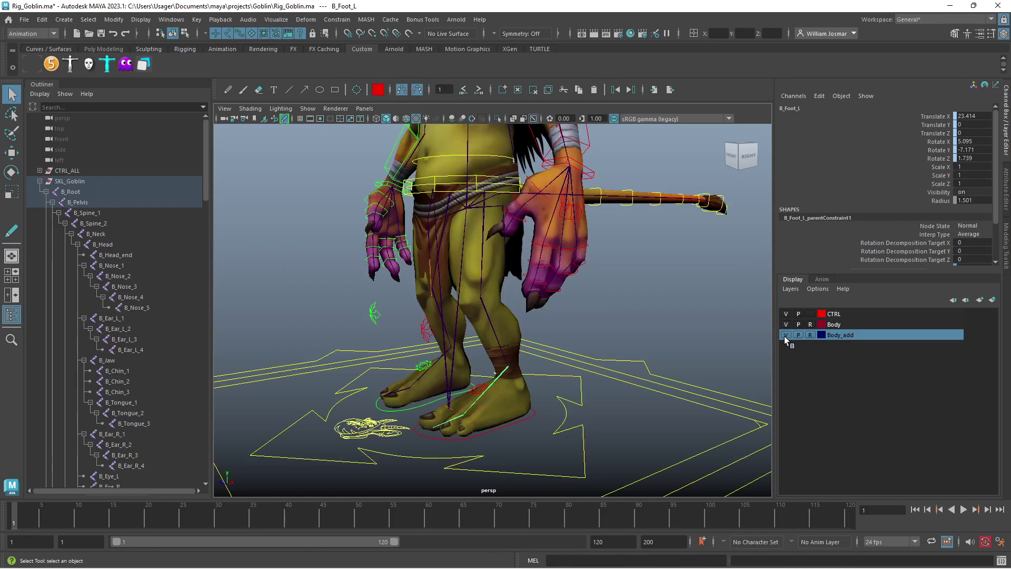
# Put the SKL_Goblin skeleton into a new display layer named Layer_joints
pyautogui.click(81, 182)
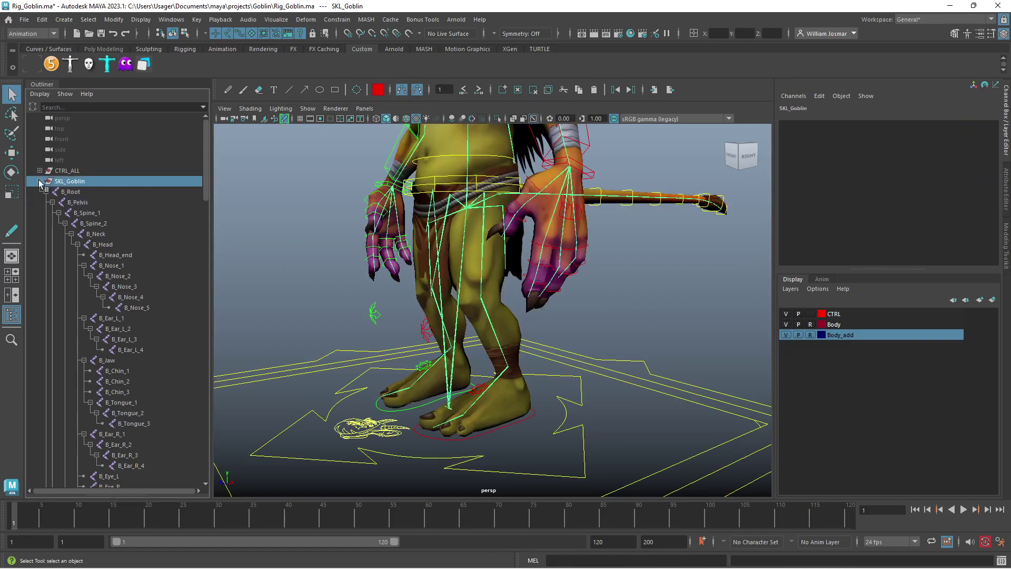
pyautogui.click(40, 181)
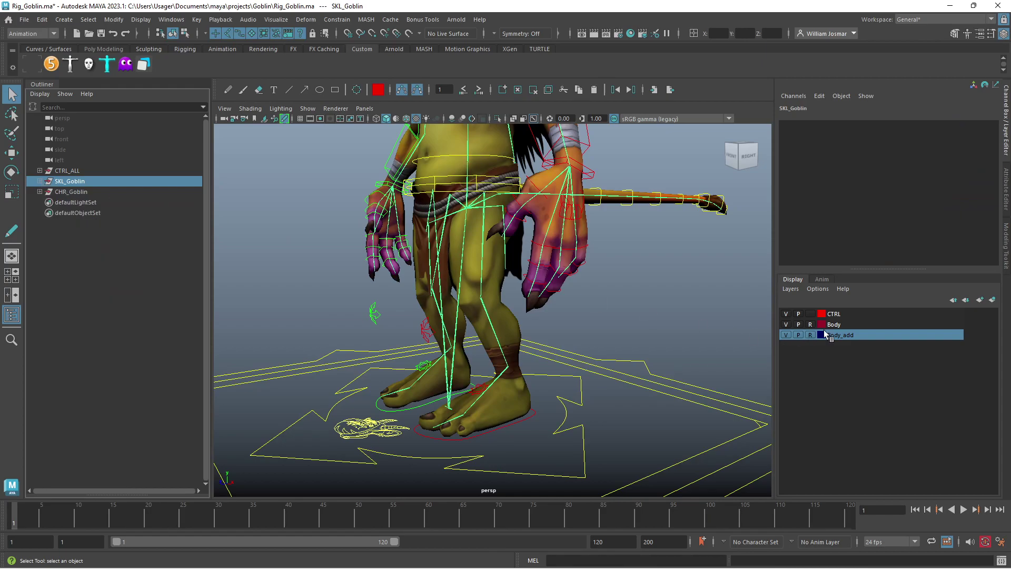
pyautogui.click(992, 300)
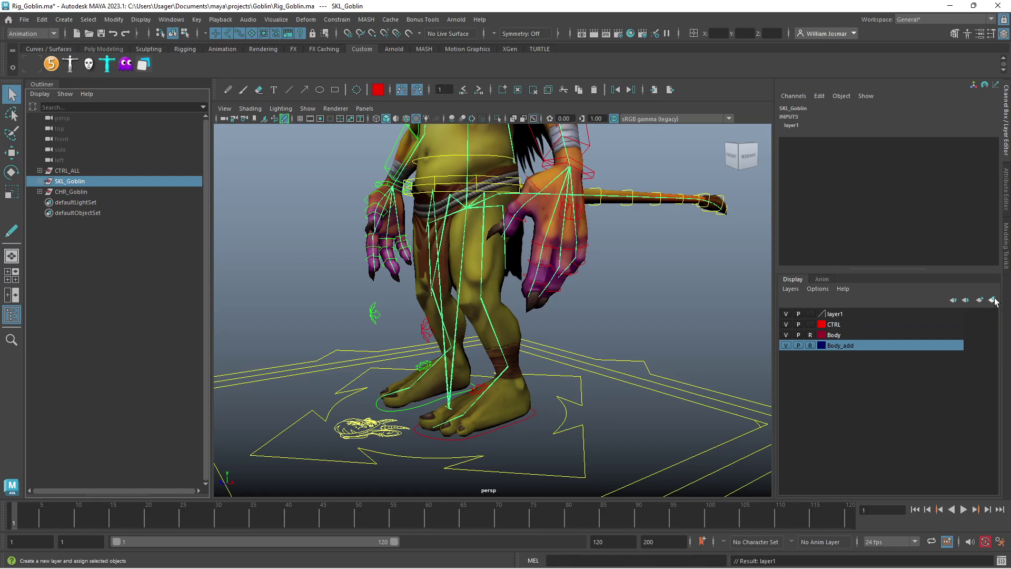
pyautogui.doubleClick(870, 314)
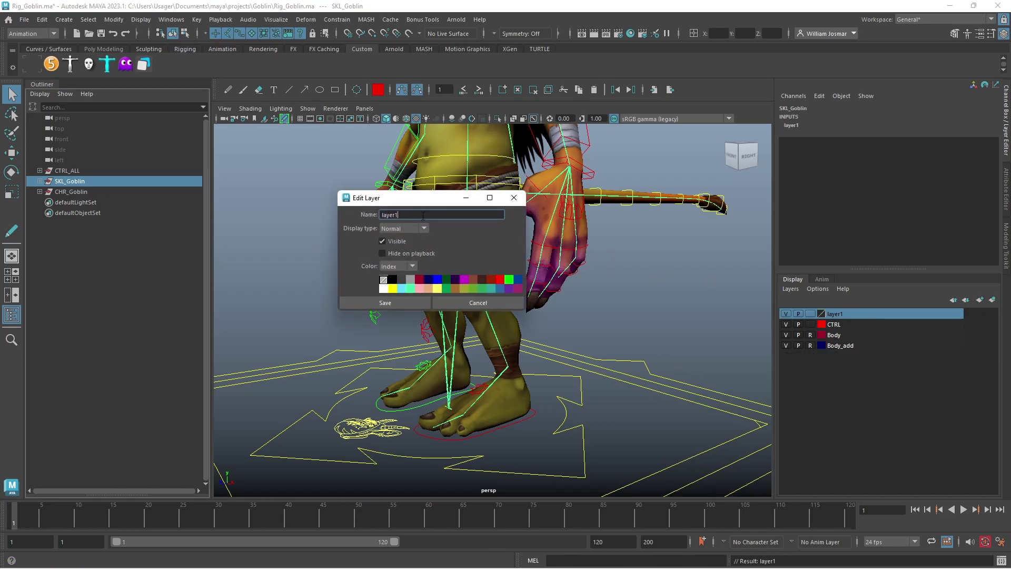
pyautogui.press('BackSpace')
pyautogui.press('BackSpace')
pyautogui.press('BackSpace')
pyautogui.write('joint')
pyautogui.click(395, 302)
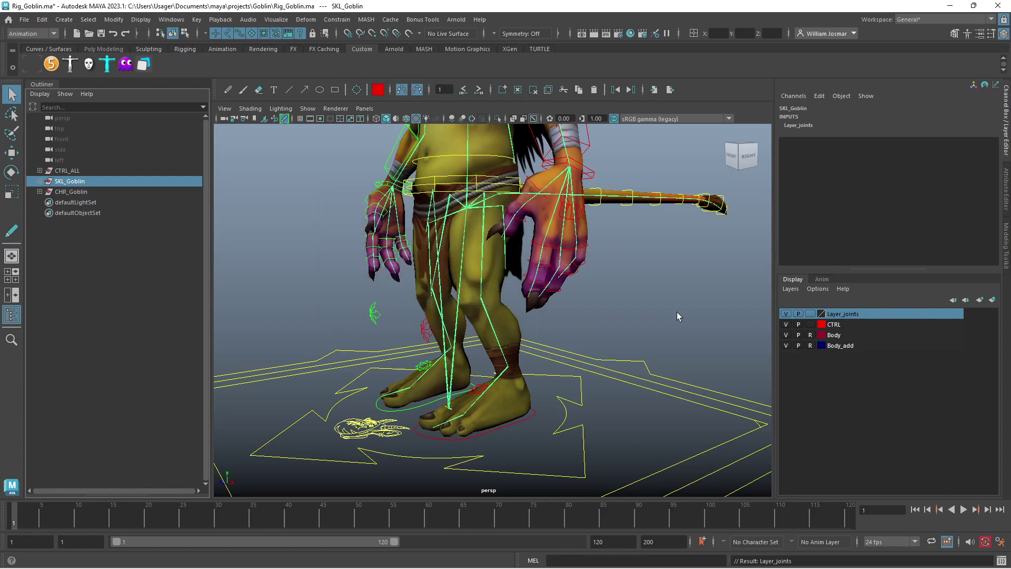
# Check the Layer_joints visibility toggle, save Rig_Goblin.ma, and bring up the file browser
pyautogui.click(786, 315)
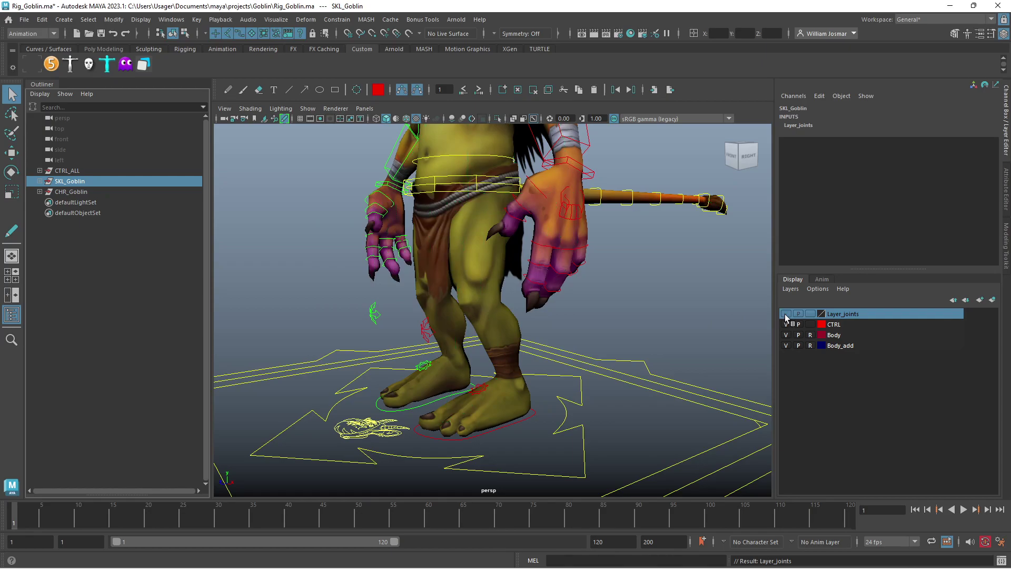
pyautogui.click(785, 313)
pyautogui.click(785, 314)
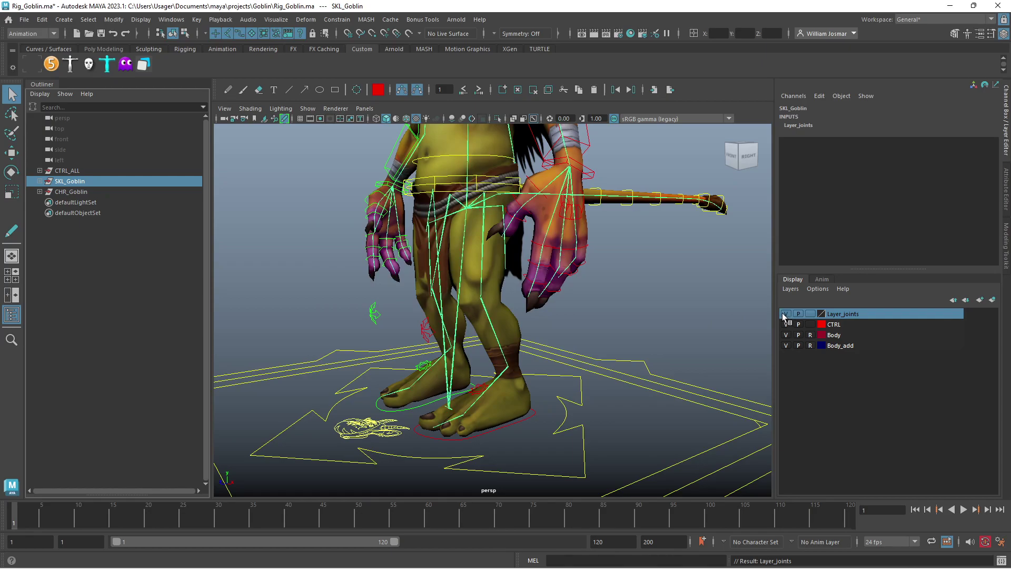
pyautogui.click(102, 33)
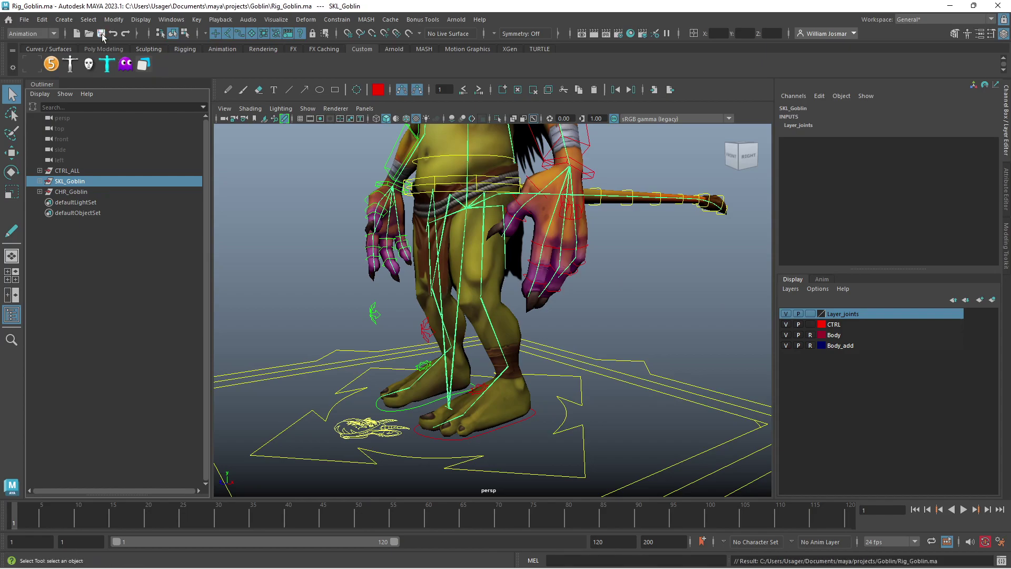
pyautogui.click(317, 248)
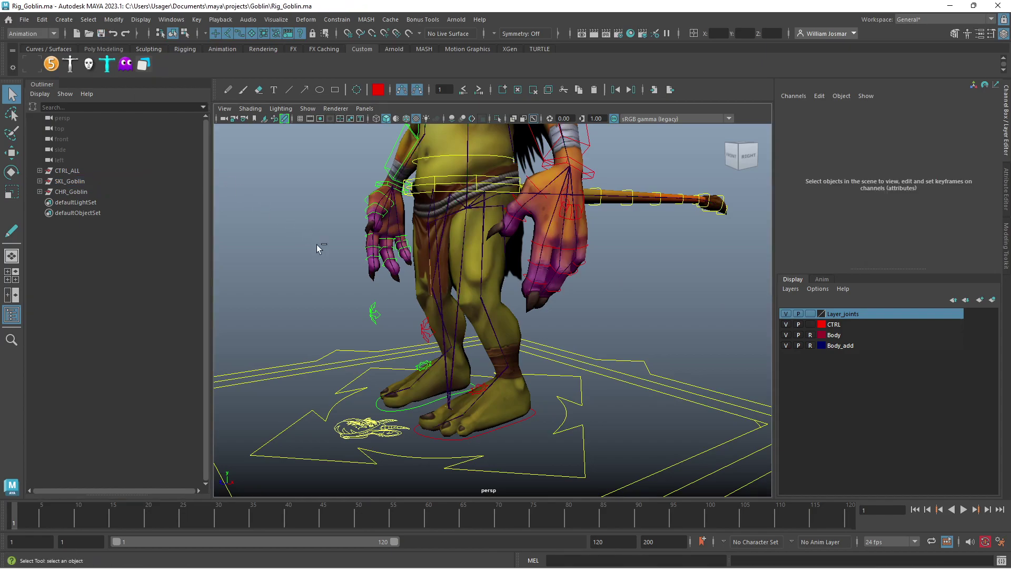
pyautogui.hotkey('ctrl', 'o')
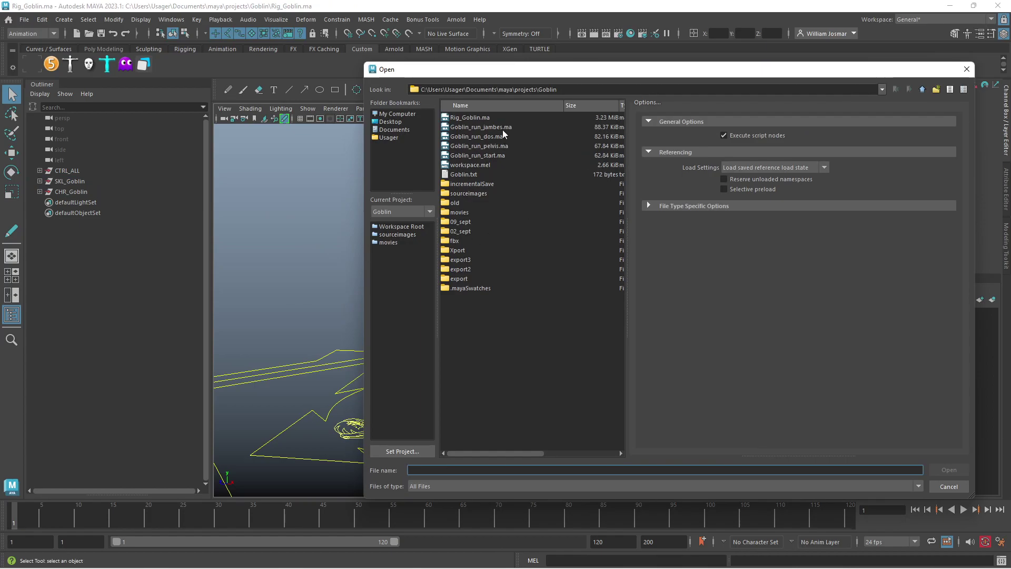
# Open Goblin_run_jambes.ma and turn on X-Ray Joints
pyautogui.doubleClick(501, 128)
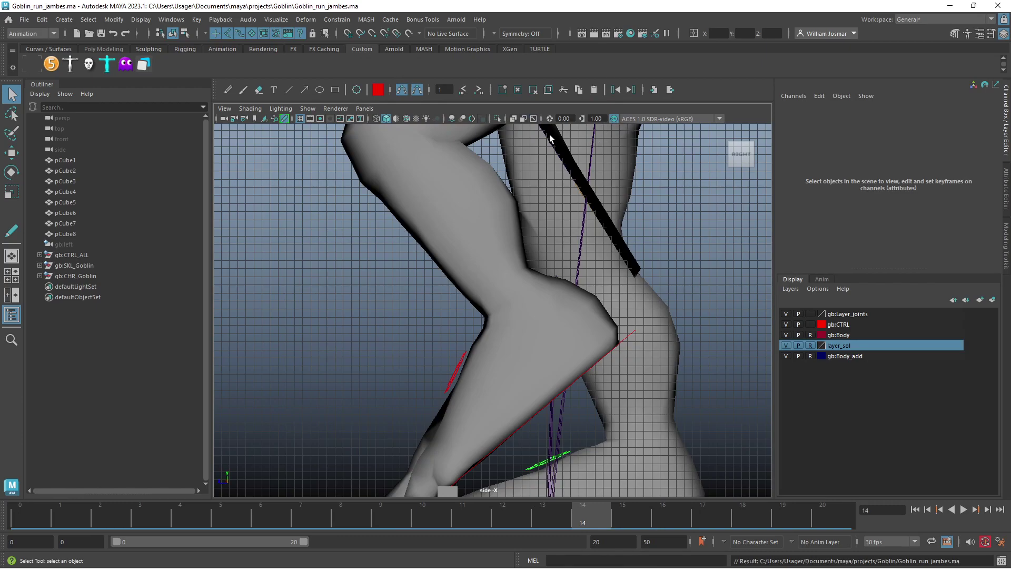
pyautogui.click(534, 118)
pyautogui.click(535, 119)
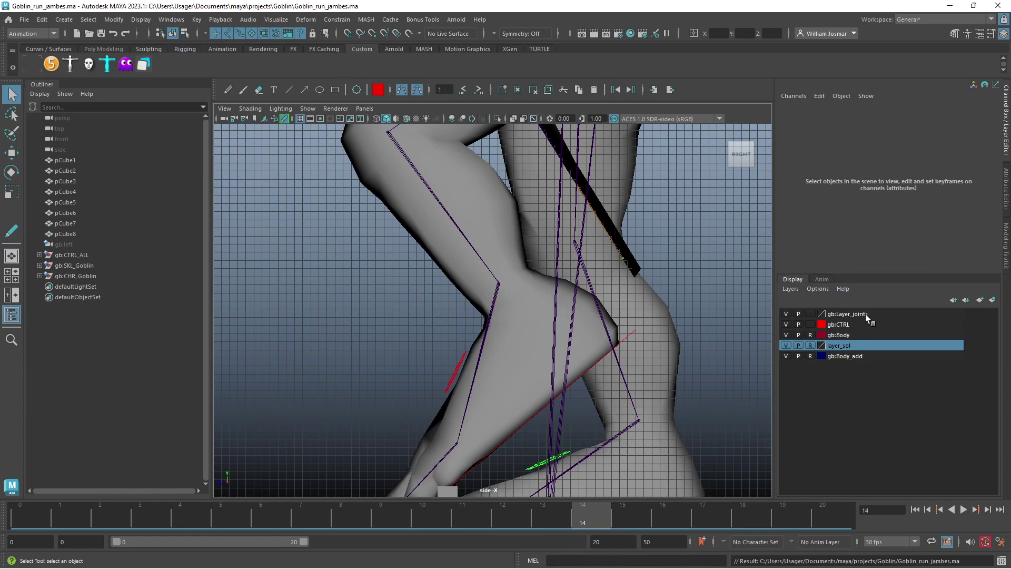
# Set gb:Layer_joints display back to normal and select the left foot joint
pyautogui.click(811, 314)
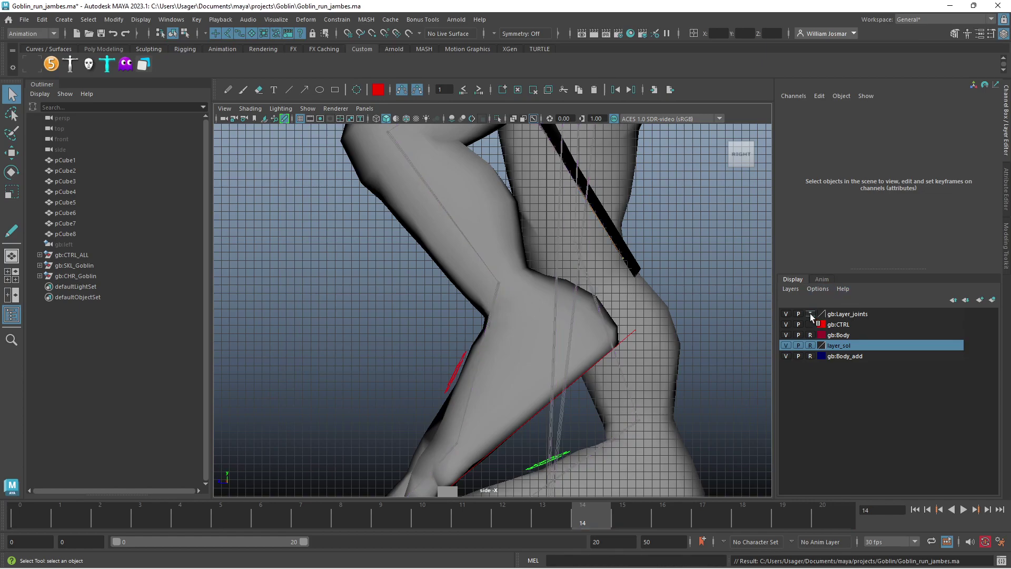
pyautogui.click(811, 315)
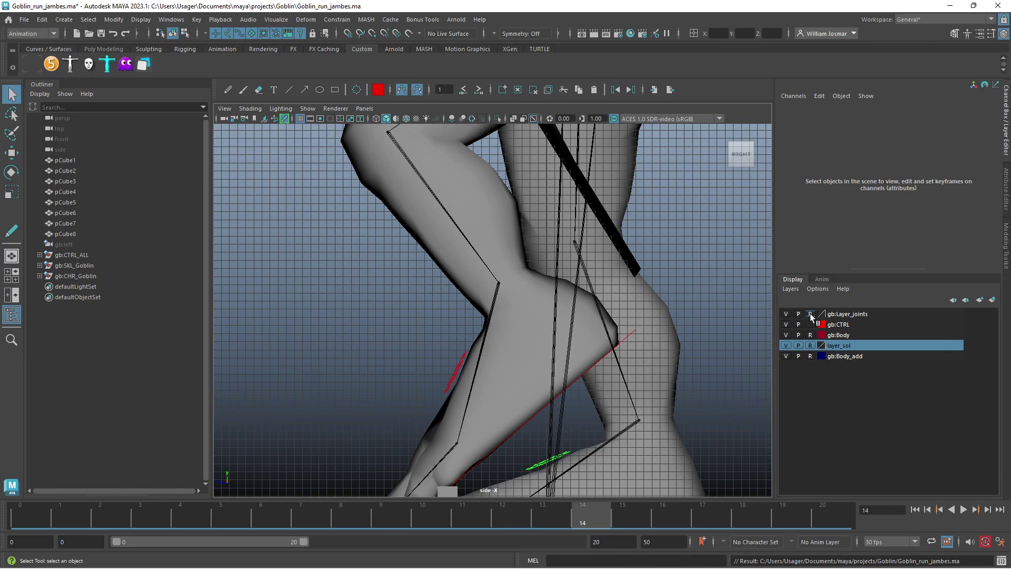
pyautogui.click(810, 314)
pyautogui.click(812, 314)
pyautogui.click(810, 314)
pyautogui.click(495, 293)
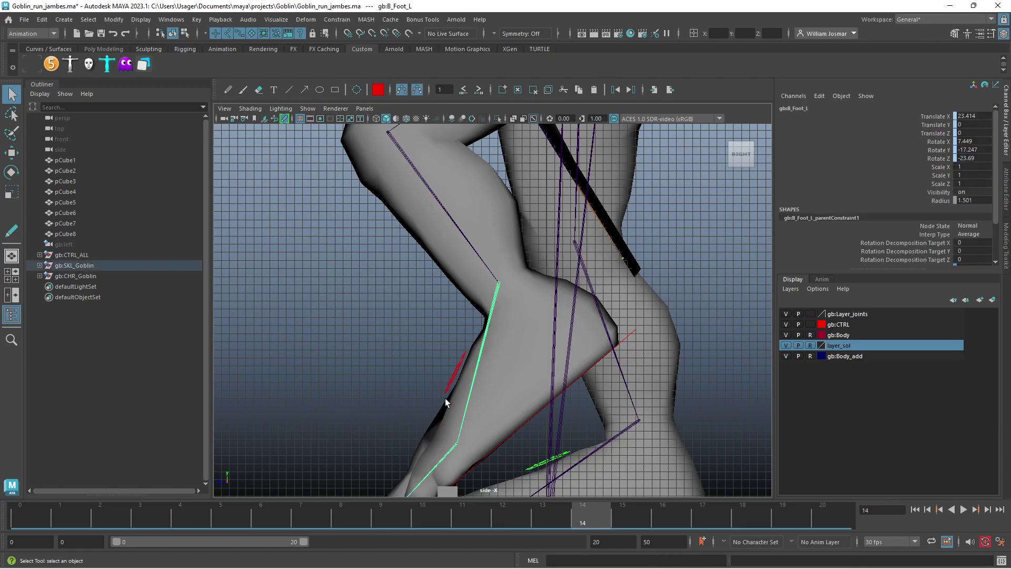
# Play the run cycle, scrub forward to around frame 15, and clear the selection
pyautogui.scroll(-4, 680, 380)
pyautogui.hotkey('alt', 'v')
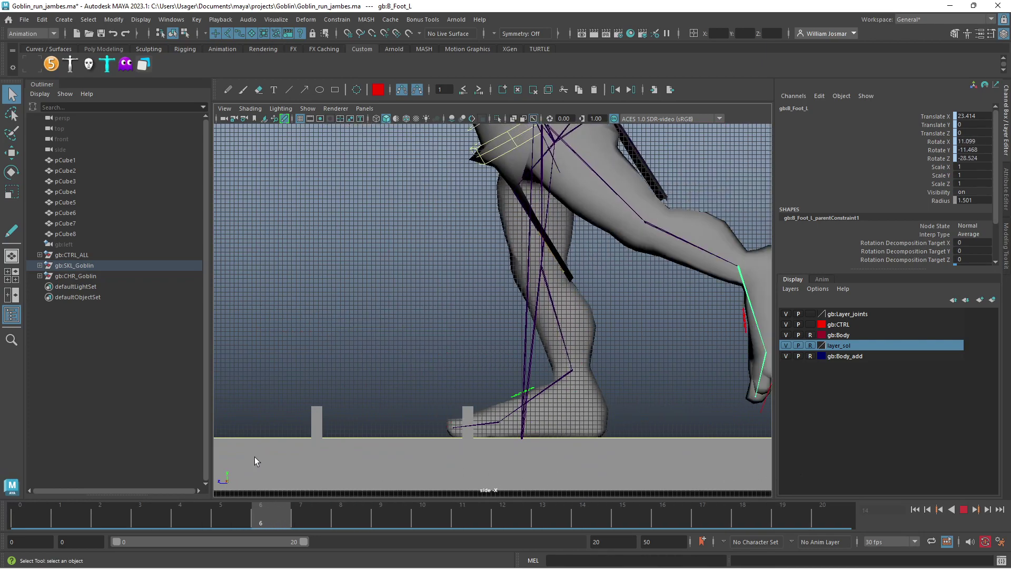
pyautogui.hotkey('alt', 'v')
pyautogui.scroll(-2, 328, 353)
pyautogui.scroll(-2, 328, 353)
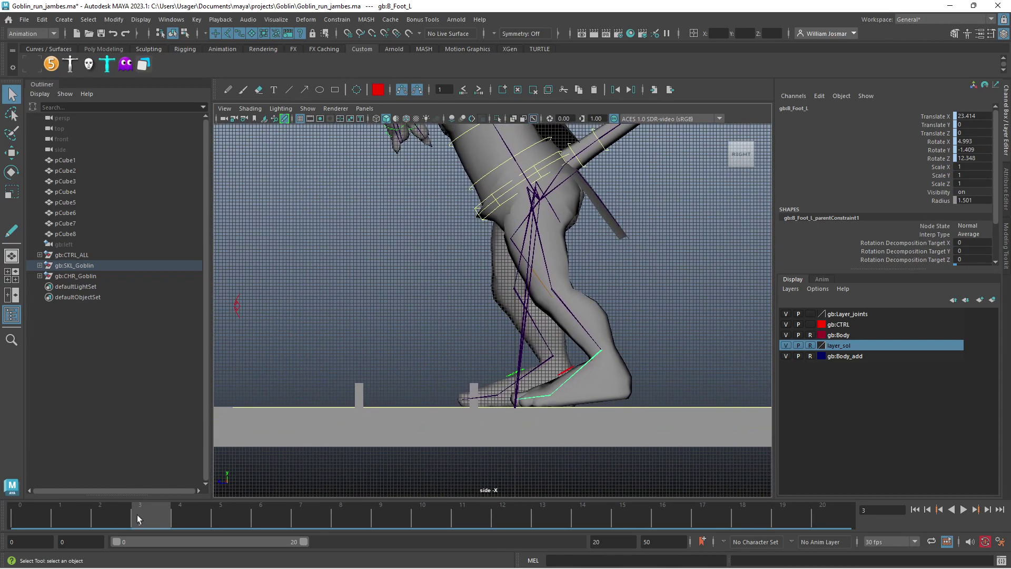
pyautogui.moveTo(138, 518)
pyautogui.mouseDown()
pyautogui.moveTo(668, 515)
pyautogui.moveTo(416, 515)
pyautogui.moveTo(639, 512)
pyautogui.mouseUp()
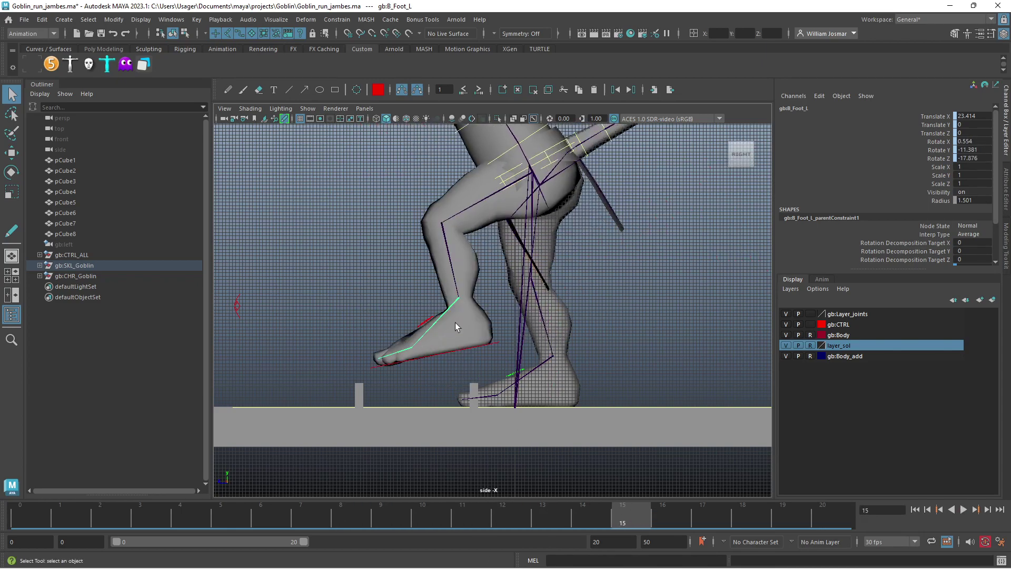
pyautogui.click(354, 236)
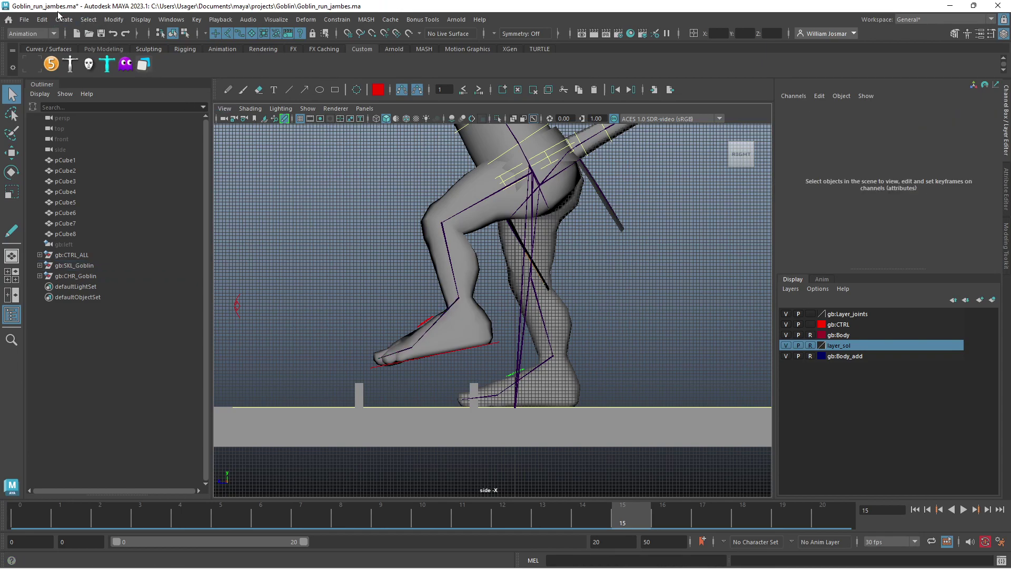
pyautogui.click(64, 19)
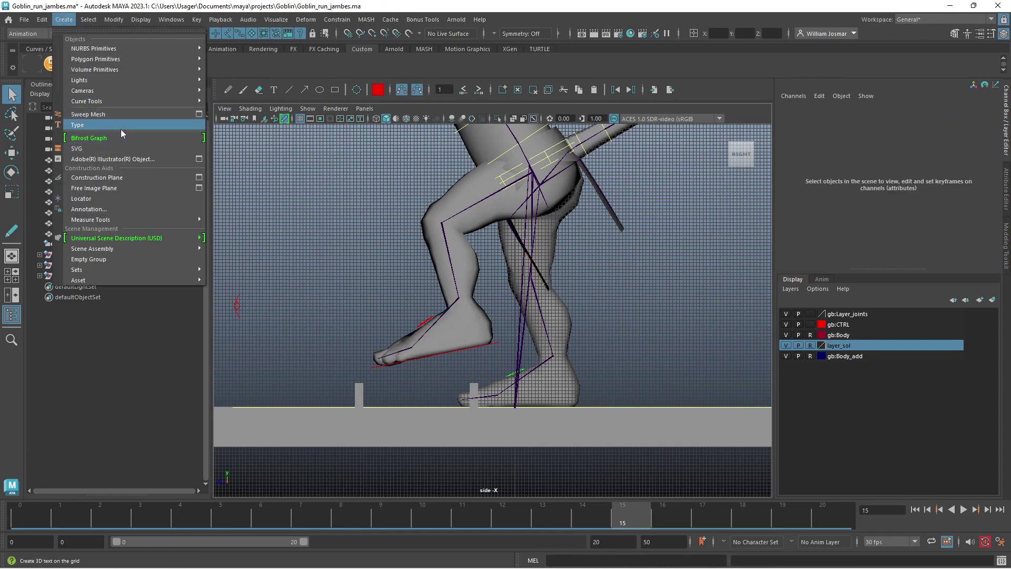
# Create a locator scaled to 14.9, lift it beside the left knee, then select B_Foot_L and the locator
pyautogui.click(122, 198)
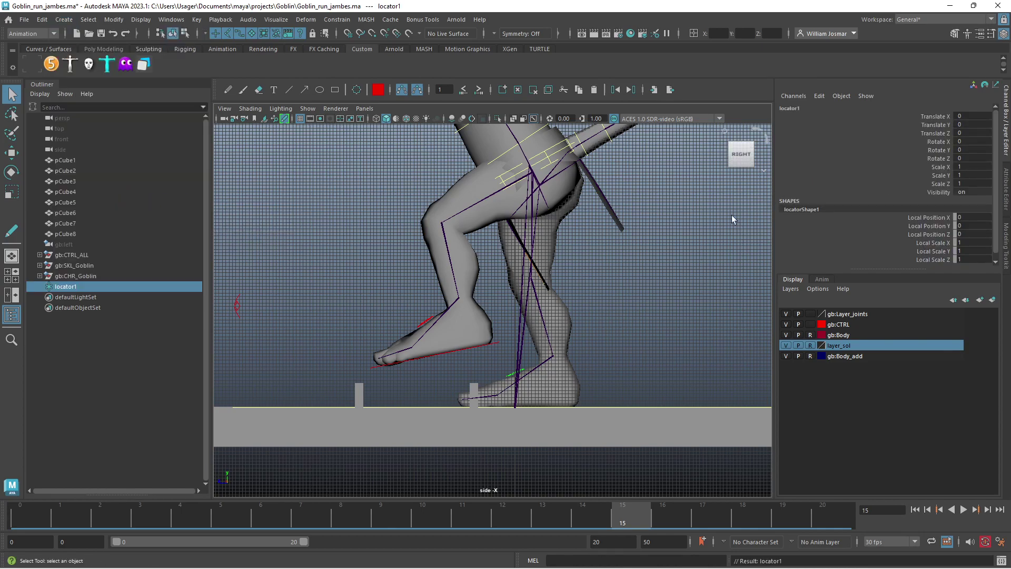
pyautogui.moveTo(938, 245); pyautogui.dragTo(939, 262)
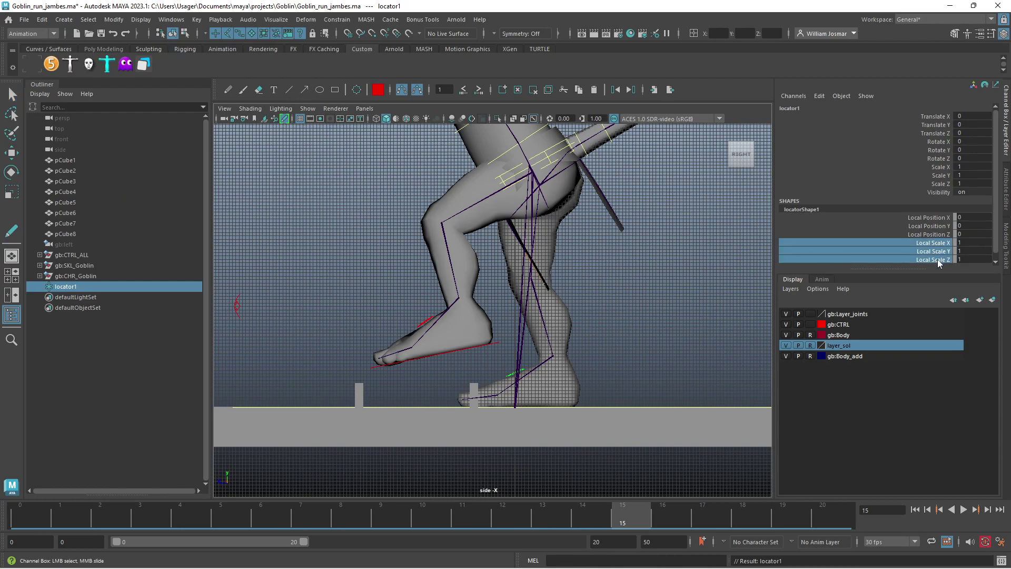
pyautogui.moveTo(542, 272); pyautogui.dragTo(615, 277, button='middle')
pyautogui.press('w')
pyautogui.moveTo(515, 406); pyautogui.dragTo(376, 258)
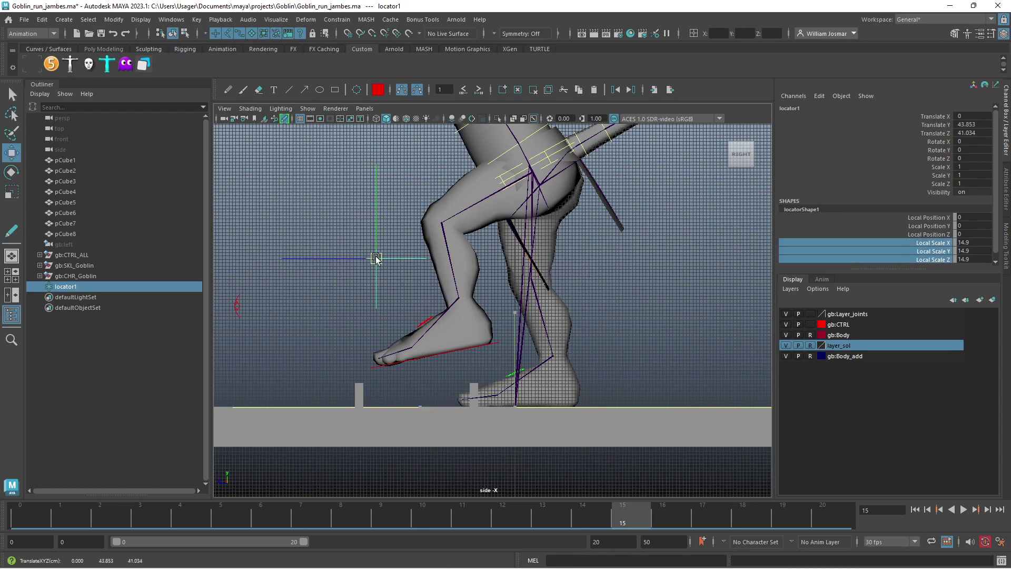
pyautogui.click(698, 309)
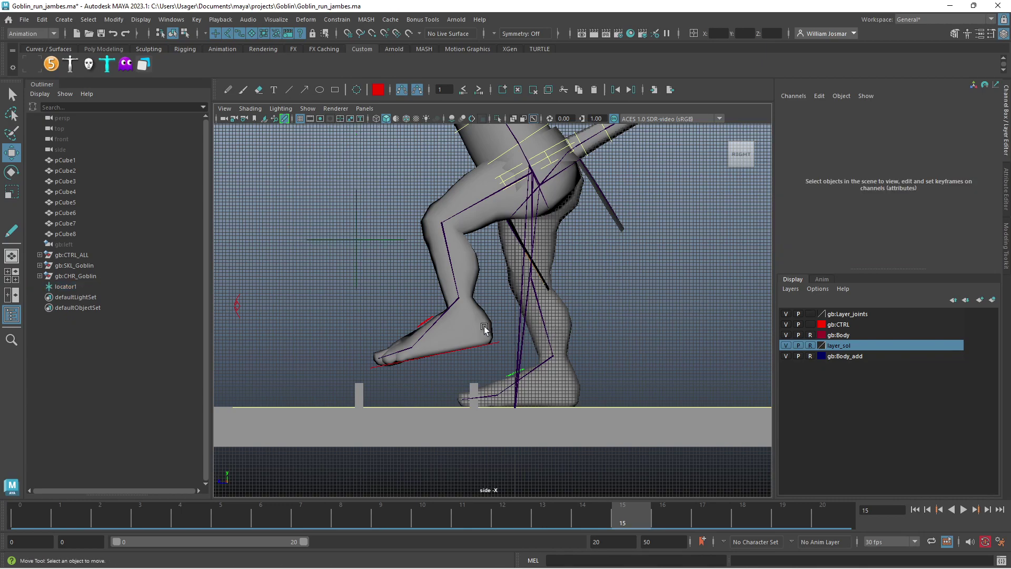
pyautogui.click(450, 310)
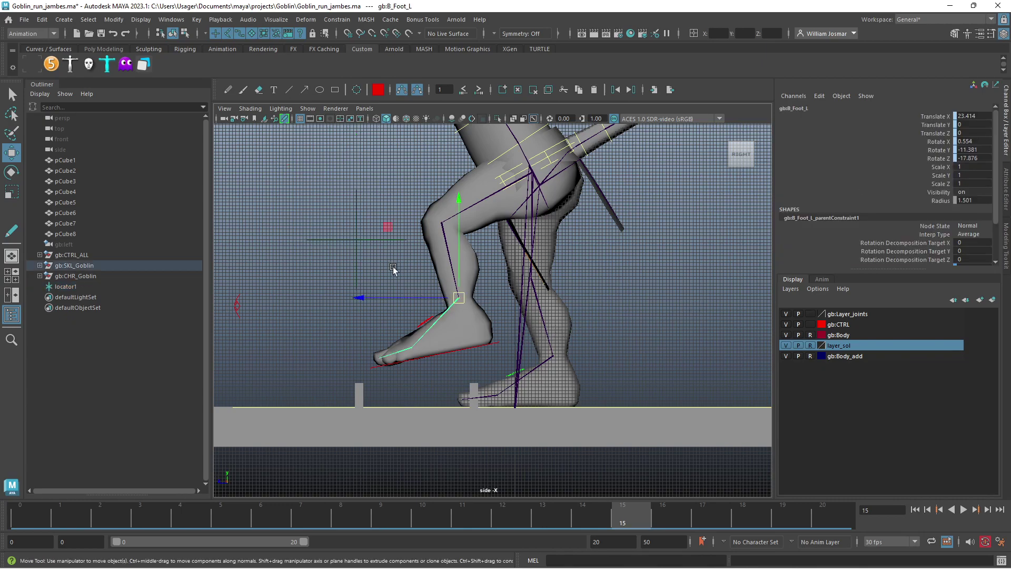
pyautogui.click(361, 249)
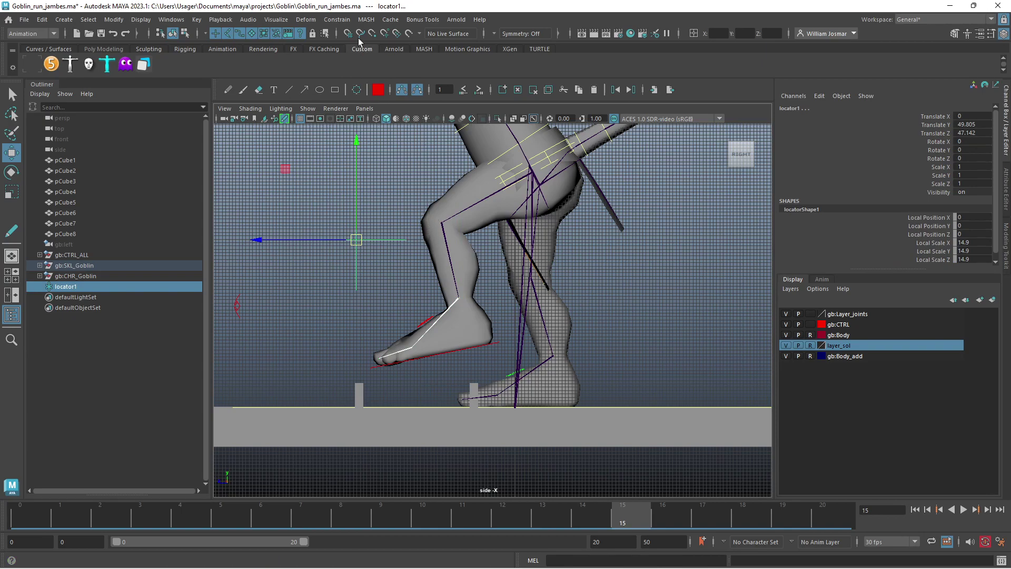
# Point-constrain locator1 to B_Foot_L and scrub the timeline to confirm it follows the foot
pyautogui.click(345, 22)
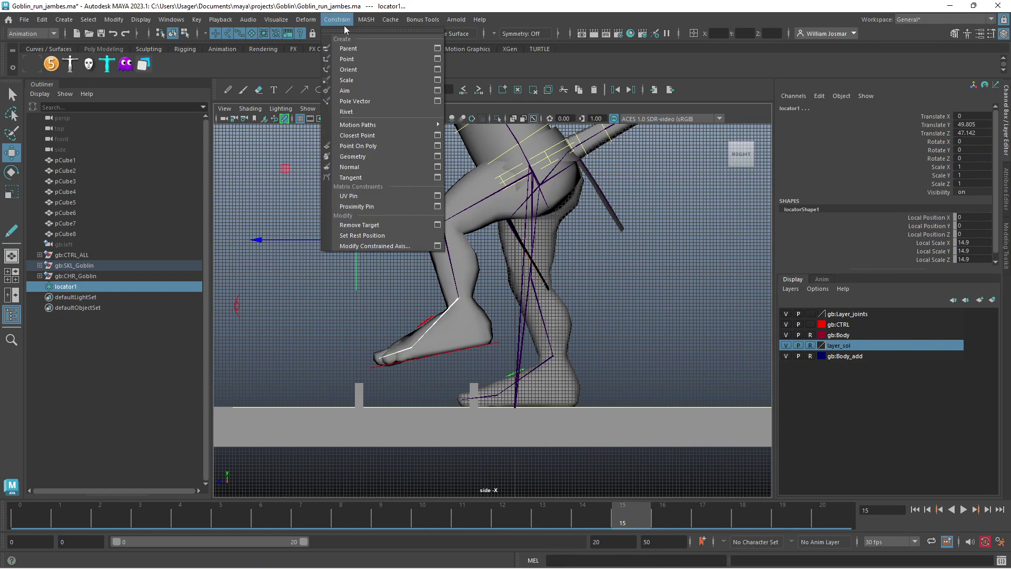
pyautogui.click(349, 60)
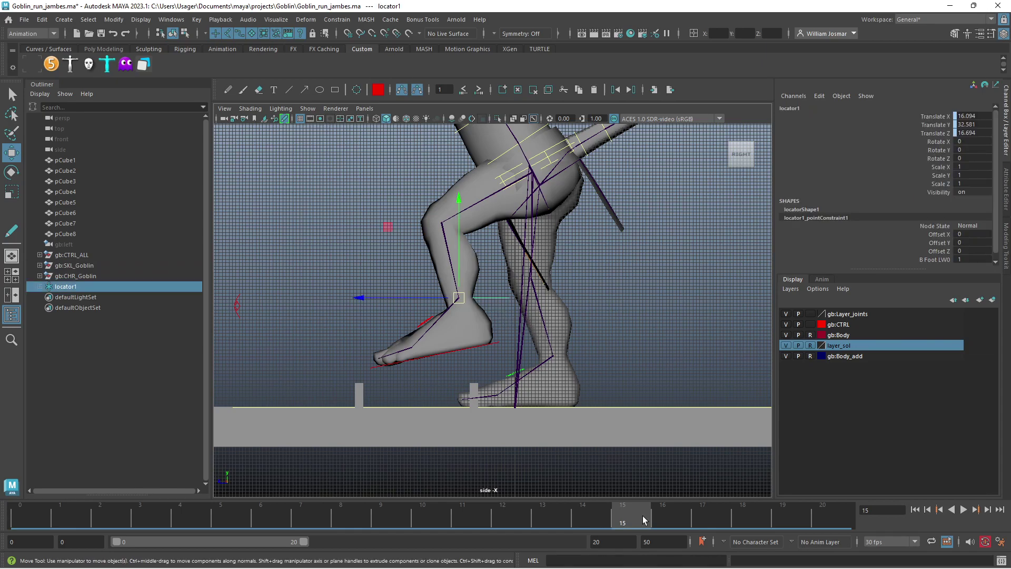
pyautogui.moveTo(644, 521)
pyautogui.mouseDown()
pyautogui.moveTo(568, 505)
pyautogui.moveTo(829, 520)
pyautogui.mouseUp()
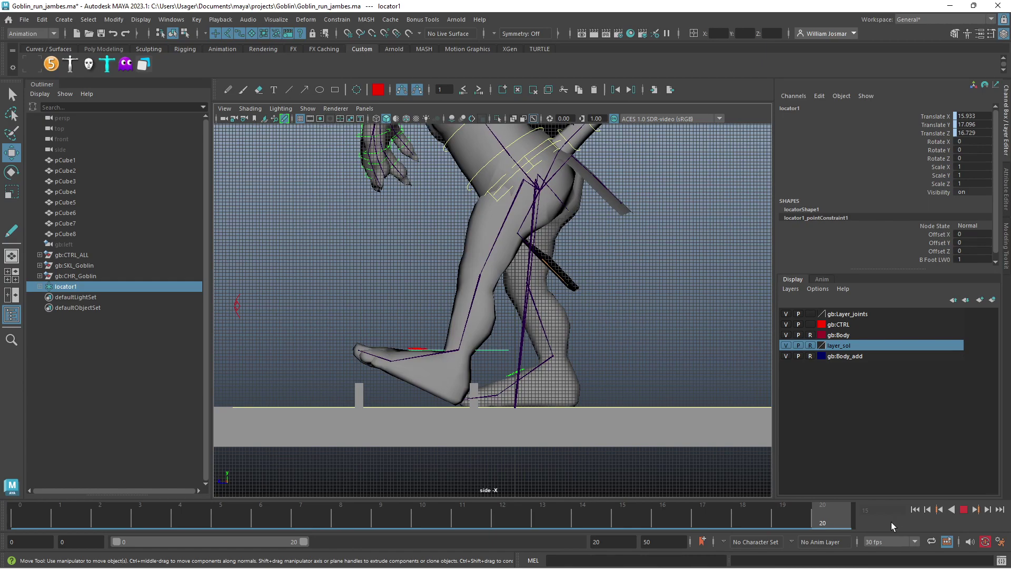
pyautogui.moveTo(892, 523)
pyautogui.mouseDown()
pyautogui.moveTo(240, 506)
pyautogui.moveTo(59, 513)
pyautogui.moveTo(675, 547)
pyautogui.mouseUp()
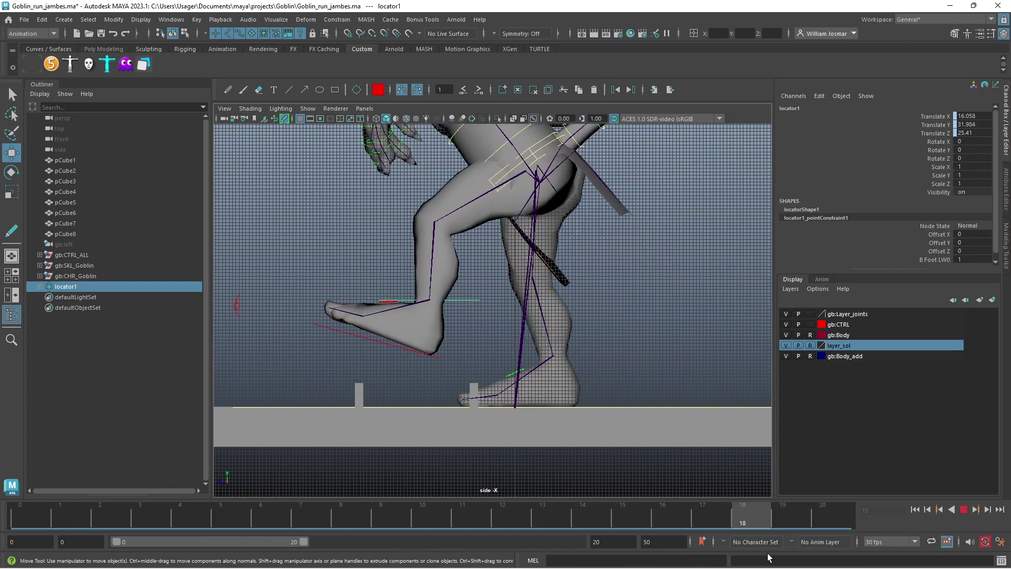
pyautogui.press('Escape')
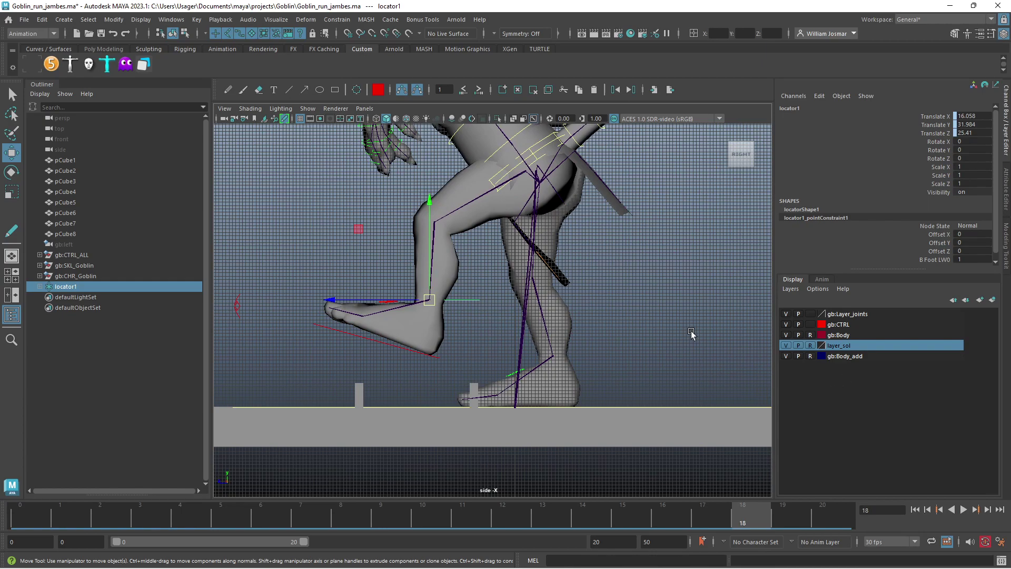
# Cycle gb:Layer_joints through template and reference display, then hide the layer
pyautogui.click(811, 315)
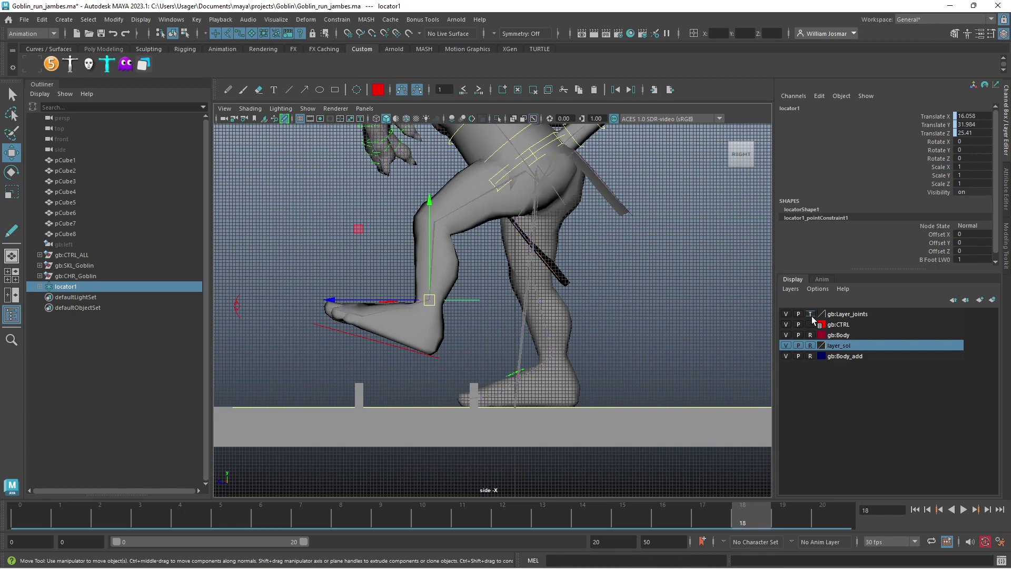
pyautogui.click(811, 315)
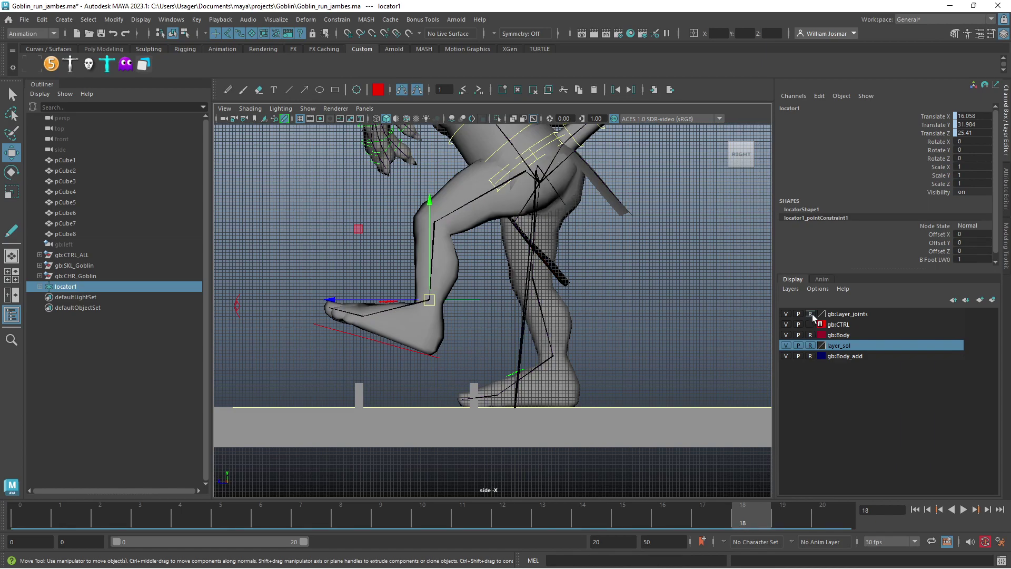
pyautogui.click(785, 315)
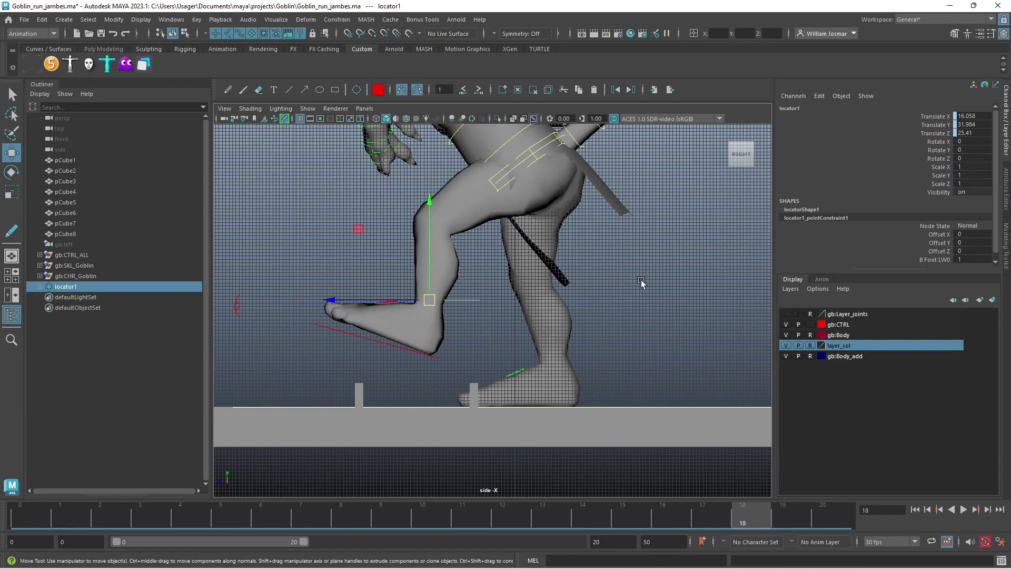
pyautogui.click(276, 20)
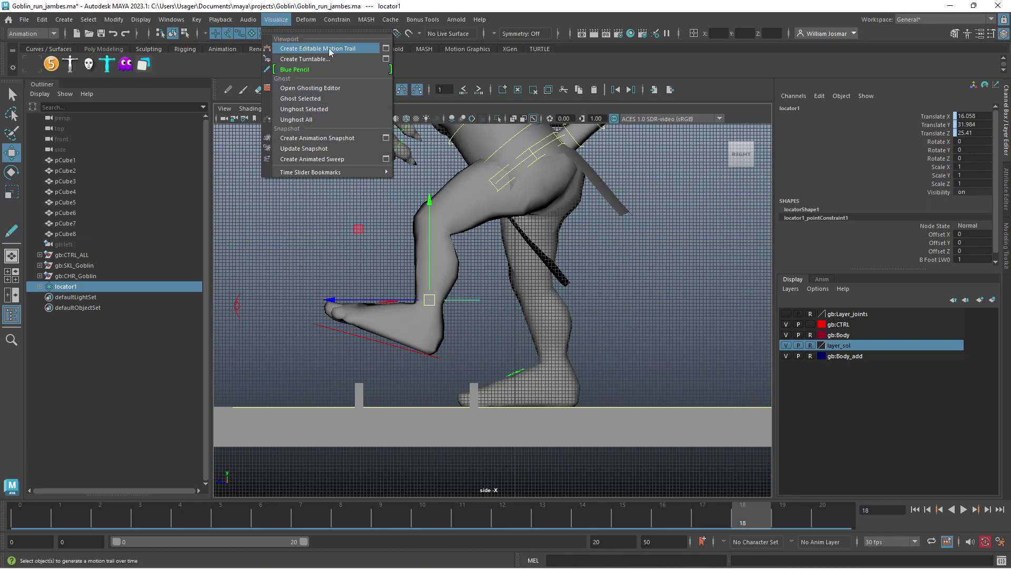
# Create an editable motion trail for locator1 from the Create Editable Motion Trail options
pyautogui.click(386, 48)
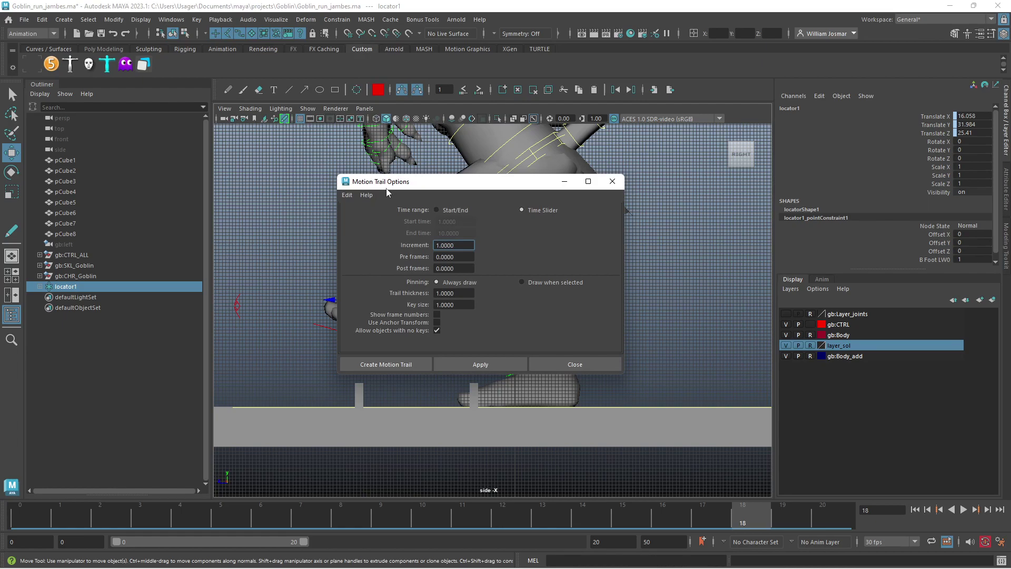
pyautogui.click(349, 195)
pyautogui.click(353, 216)
pyautogui.click(408, 365)
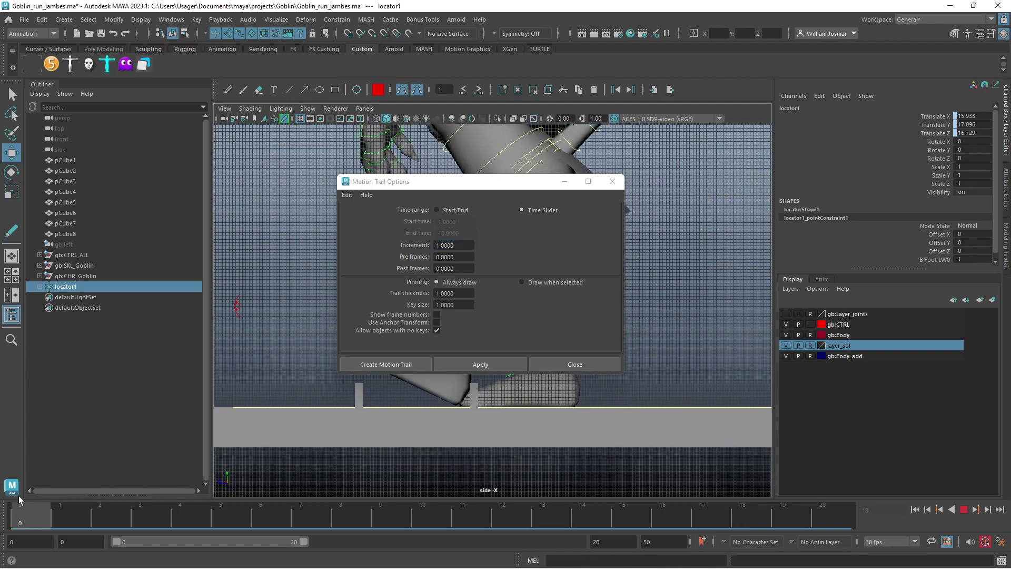
pyautogui.click(387, 365)
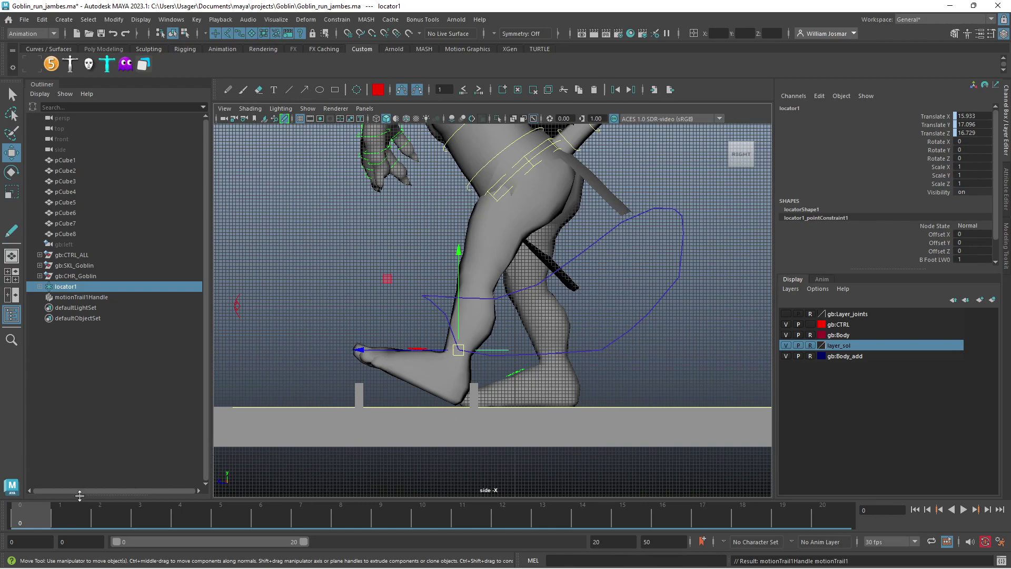
# Scrub frames 3–8 and zoom the side view to follow the foot's motion trail
pyautogui.moveTo(45, 513)
pyautogui.mouseDown()
pyautogui.moveTo(723, 488)
pyautogui.moveTo(891, 497)
pyautogui.mouseUp()
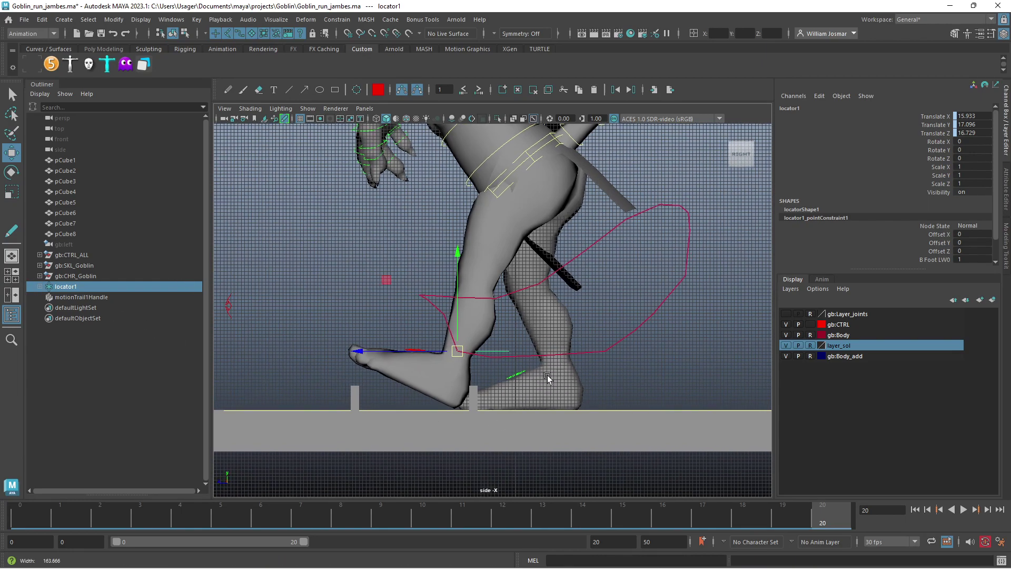
pyautogui.scroll(3, 687, 399)
pyautogui.scroll(1, 657, 348)
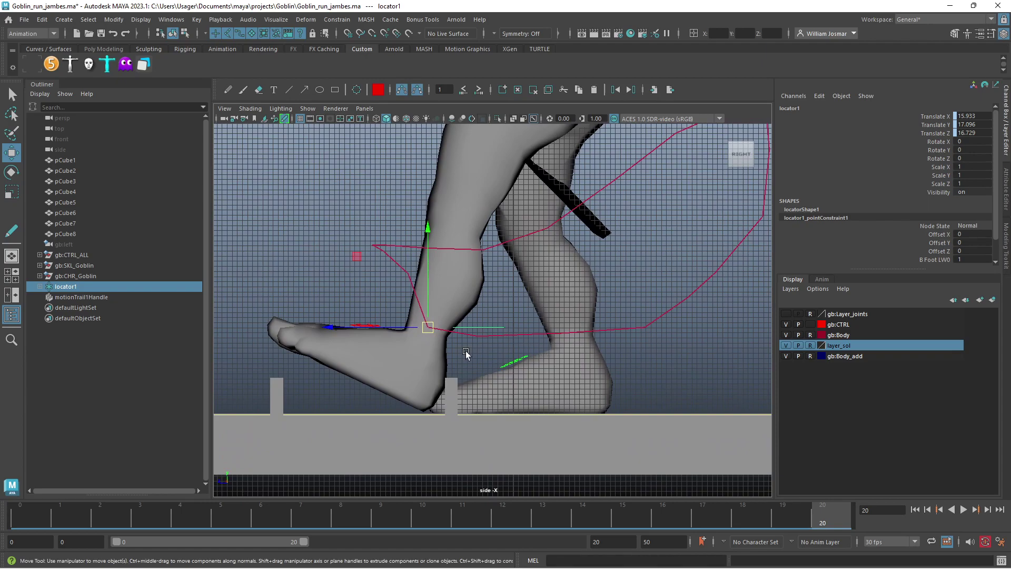
pyautogui.moveTo(255, 507)
pyautogui.mouseDown()
pyautogui.moveTo(167, 494)
pyautogui.moveTo(214, 499)
pyautogui.mouseUp()
pyautogui.scroll(-1, 525, 380)
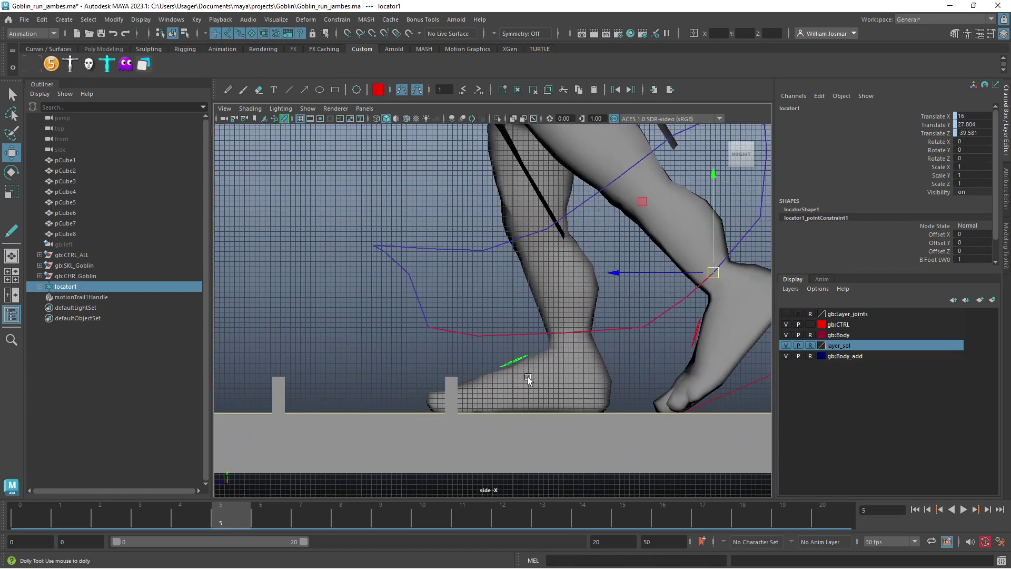
pyautogui.scroll(-2, 417, 369)
# Go to the four-view layout, maximize the perspective panel and orbit it slightly
pyautogui.press('space')
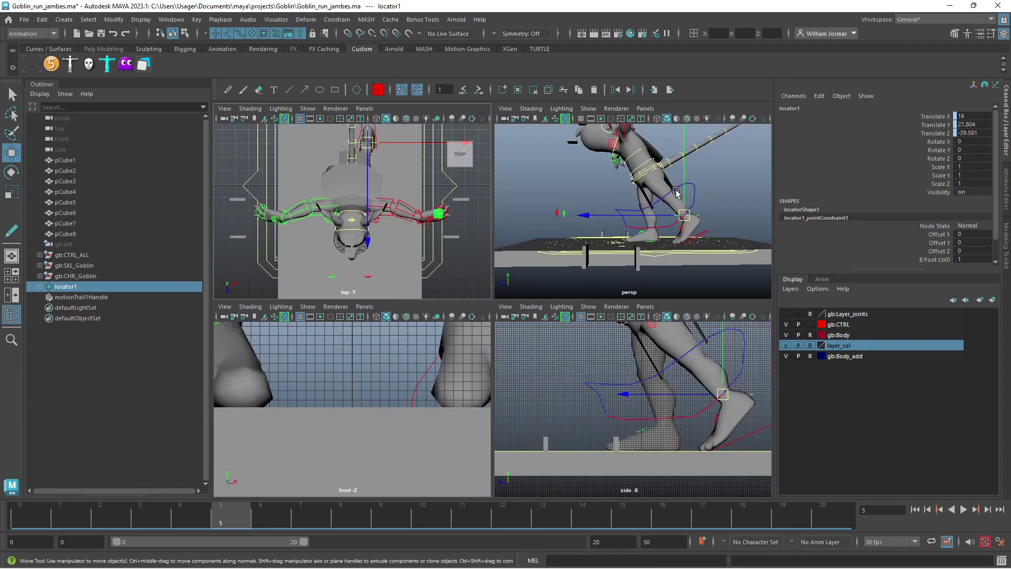
pyautogui.press('space')
pyautogui.keyDown('alt'); pyautogui.moveTo(564, 322); pyautogui.dragTo(605, 343); pyautogui.keyUp('alt')
# Select the left foot IK control in side view, play to frame 14, then zoom on the leg
pyautogui.click(629, 374)
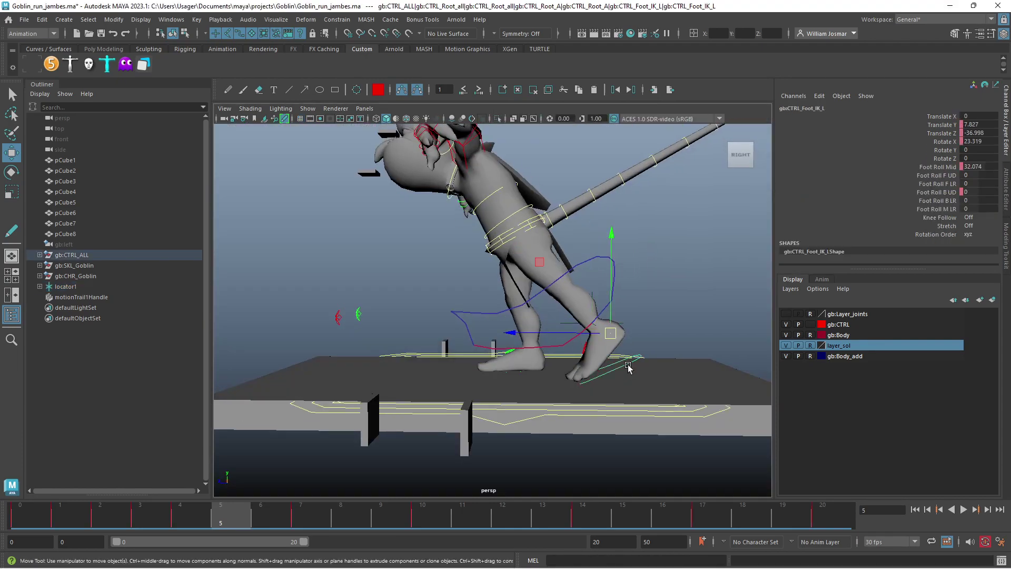
pyautogui.press('space')
pyautogui.press('space')
pyautogui.press('space')
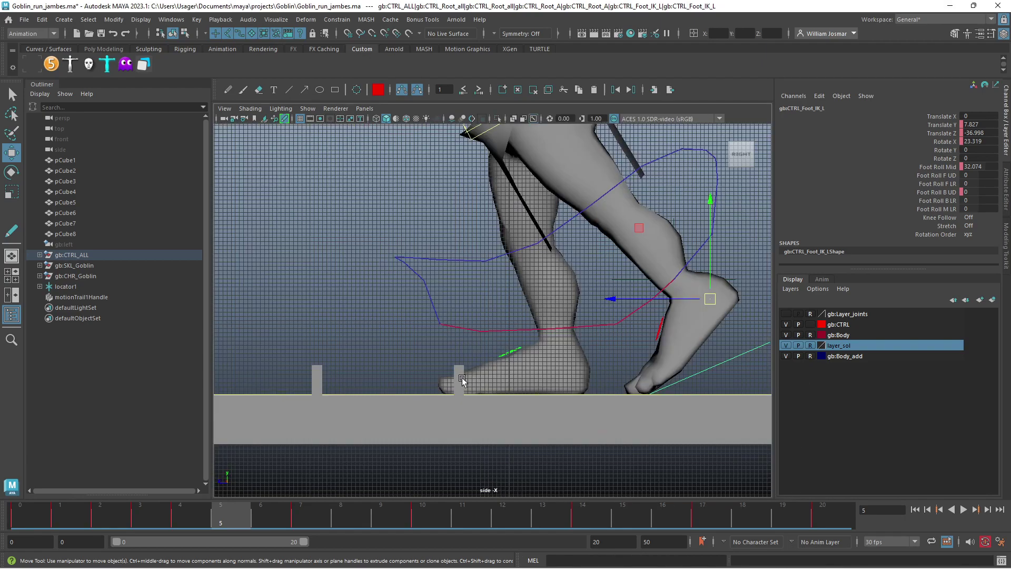
pyautogui.keyDown('alt'); pyautogui.moveTo(491, 375); pyautogui.dragTo(377, 390, button='middle'); pyautogui.keyUp('alt')
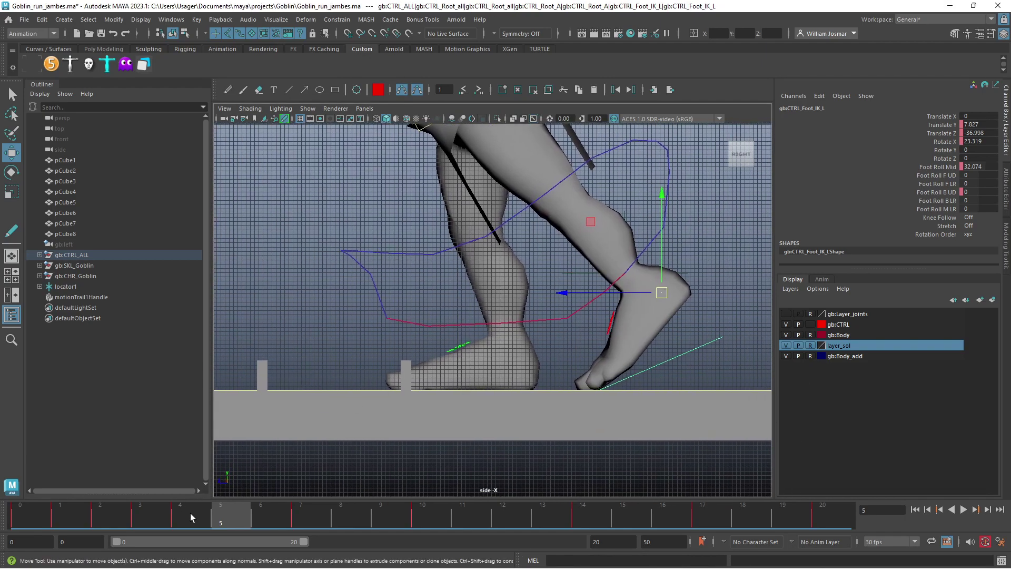
pyautogui.hotkey('alt', 'v')
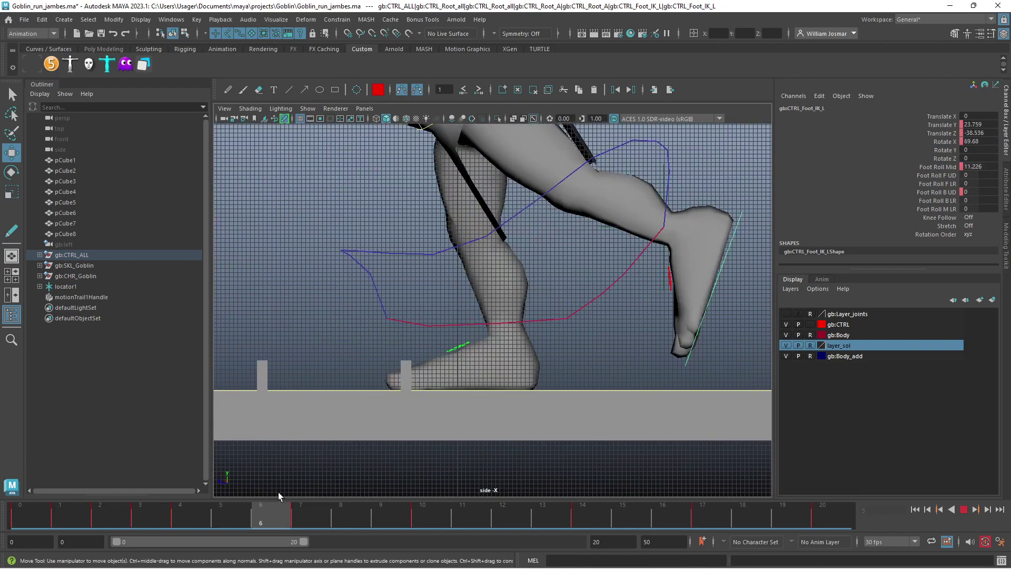
pyautogui.press('Escape')
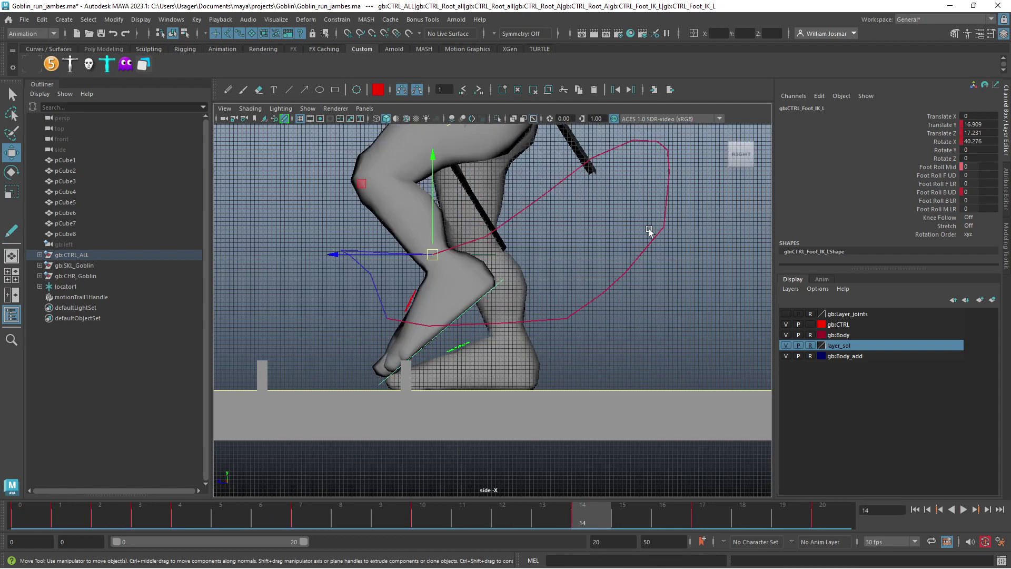
pyautogui.keyDown('alt'); pyautogui.moveTo(662, 253); pyautogui.dragTo(723, 253, button='right'); pyautogui.keyUp('alt')
pyautogui.moveTo(723, 253)
pyautogui.keyDown('alt'); pyautogui.mouseDown(button='middle')
pyautogui.moveTo(707, 282)
pyautogui.moveTo(651, 324)
pyautogui.mouseUp(button='middle'); pyautogui.keyUp('alt')
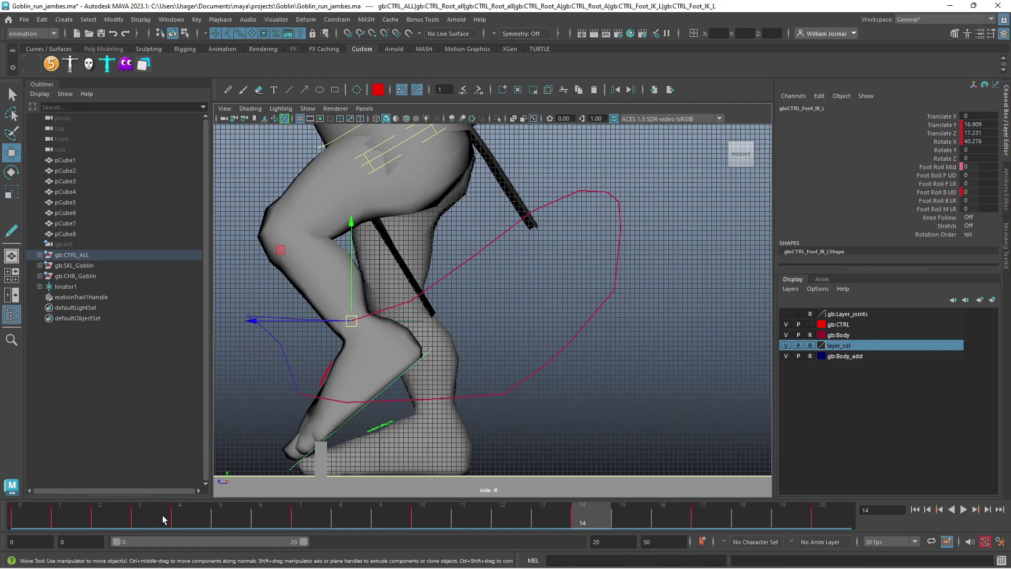
# Replay the run and check the planted foot's contact around frames 3 and 4
pyautogui.hotkey('alt', 'v')
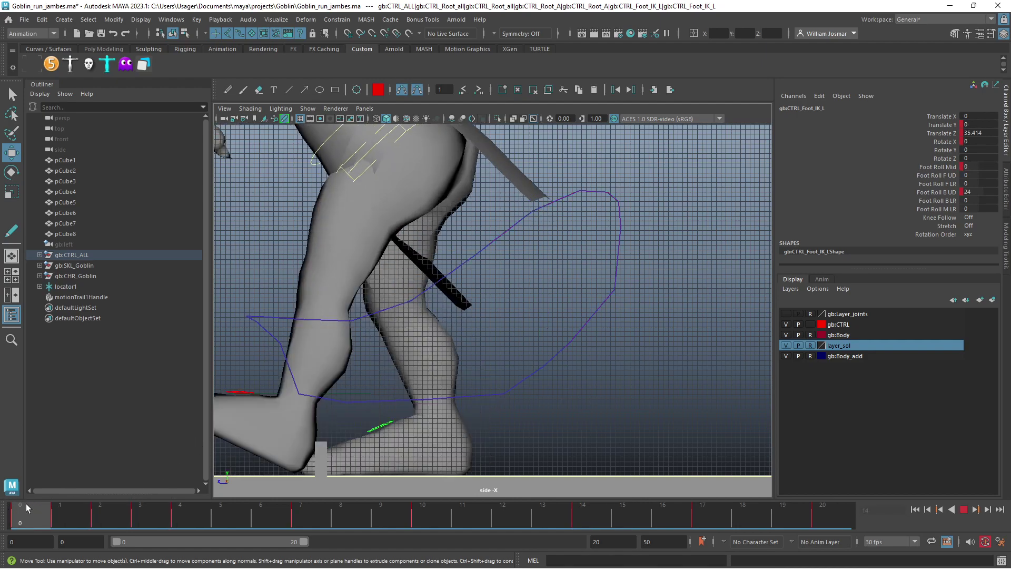
pyautogui.moveTo(26, 507); pyautogui.dragTo(159, 522)
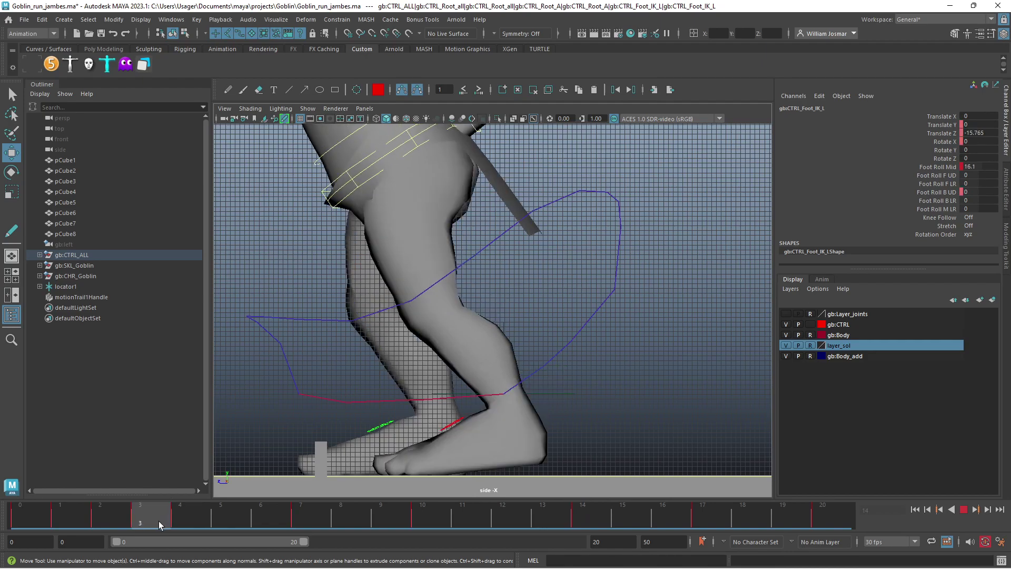
pyautogui.scroll(3, 580, 316)
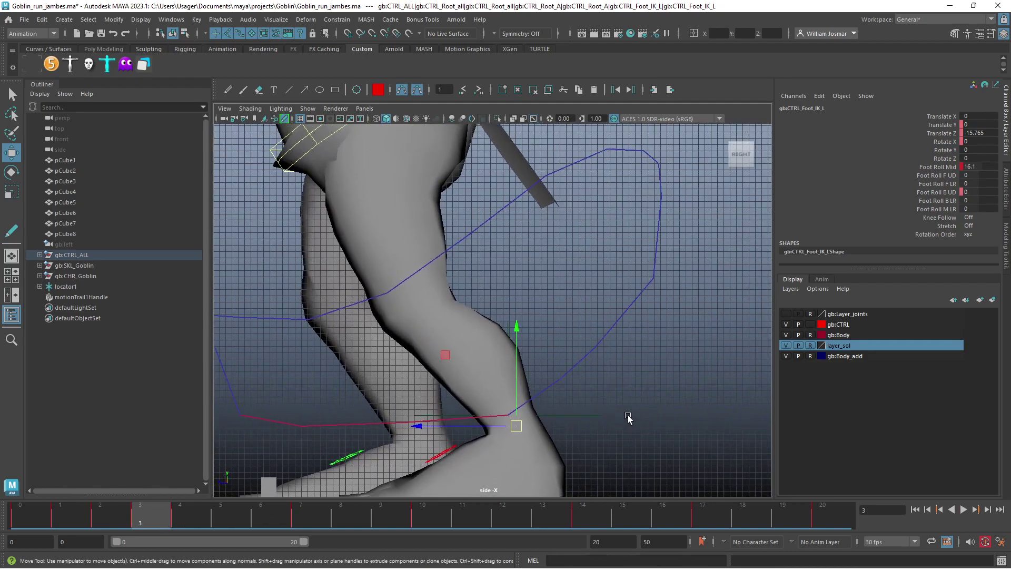
pyautogui.keyDown('alt'); pyautogui.moveTo(632, 342); pyautogui.dragTo(647, 278, button='middle'); pyautogui.keyUp('alt')
pyautogui.scroll(-1, 640, 287)
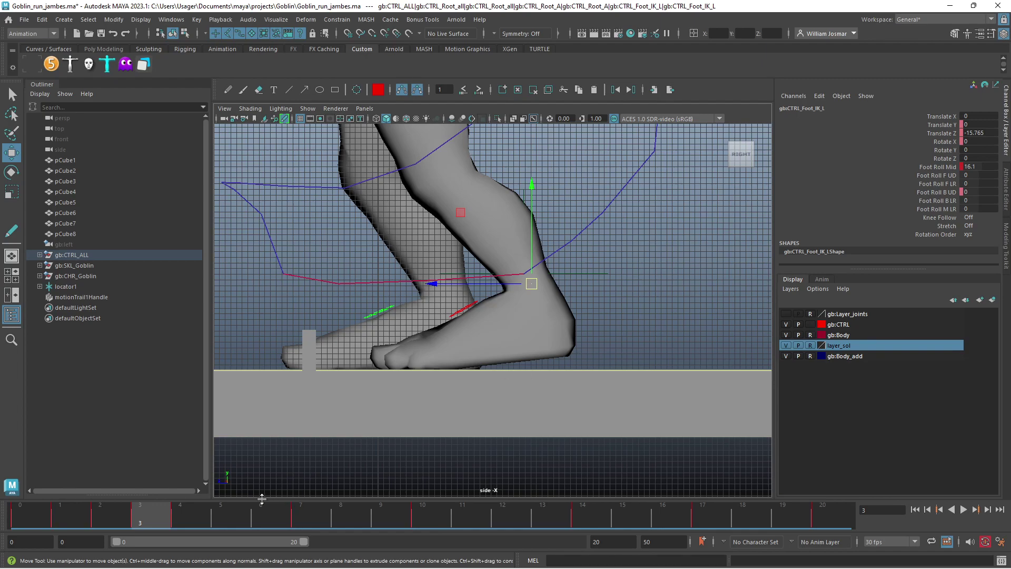
pyautogui.moveTo(169, 515)
pyautogui.mouseDown()
pyautogui.moveTo(180, 517)
pyautogui.moveTo(163, 522)
pyautogui.mouseUp()
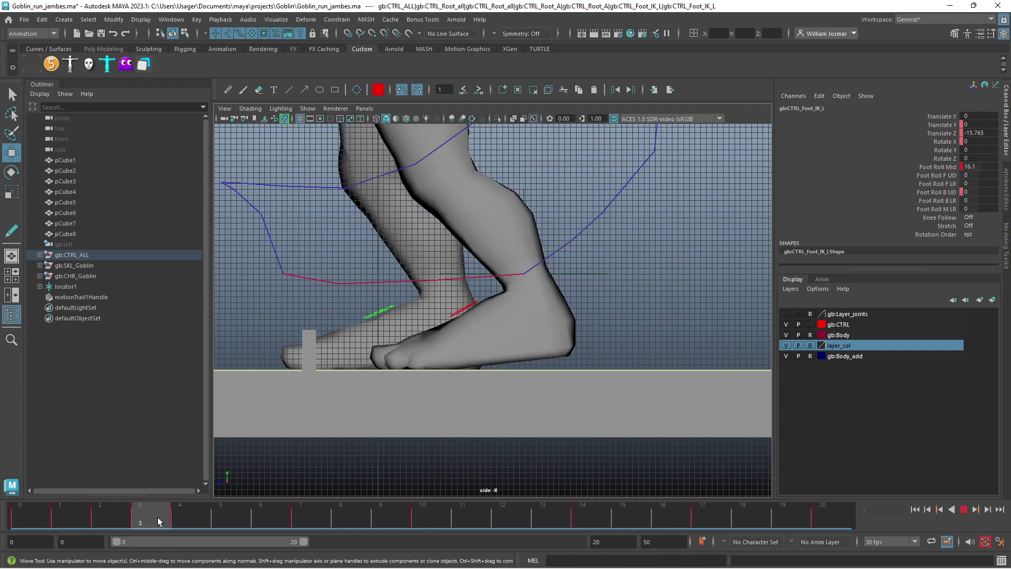
pyautogui.moveTo(142, 523)
pyautogui.mouseDown()
pyautogui.moveTo(127, 524)
pyautogui.moveTo(142, 523)
pyautogui.mouseUp()
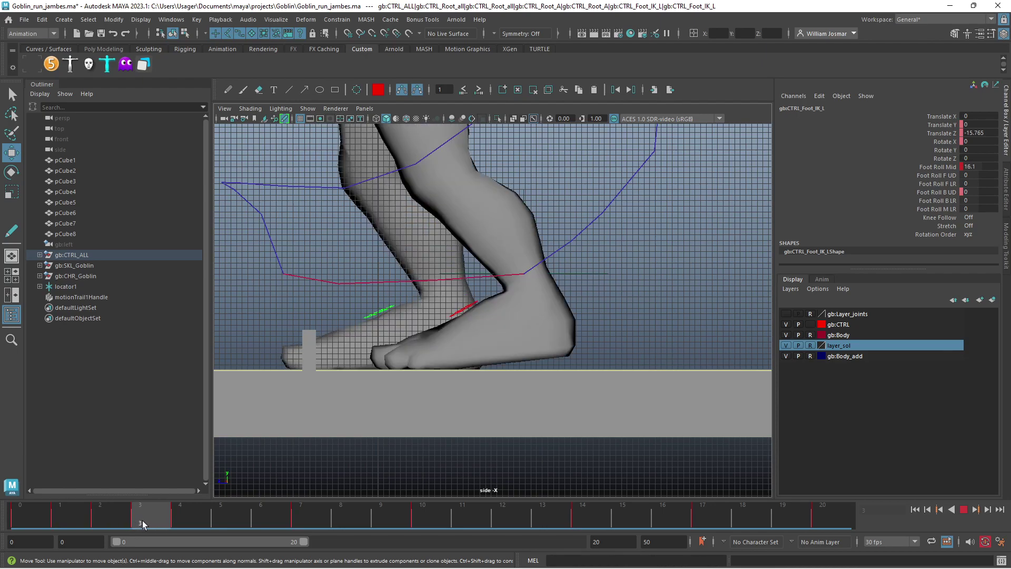
# Raise the left foot's Foot Roll Mid to about 21.1 at frame 3
pyautogui.click(938, 172)
pyautogui.moveTo(713, 262)
pyautogui.mouseDown(button='middle')
pyautogui.moveTo(721, 258)
pyautogui.moveTo(654, 274)
pyautogui.mouseUp(button='middle')
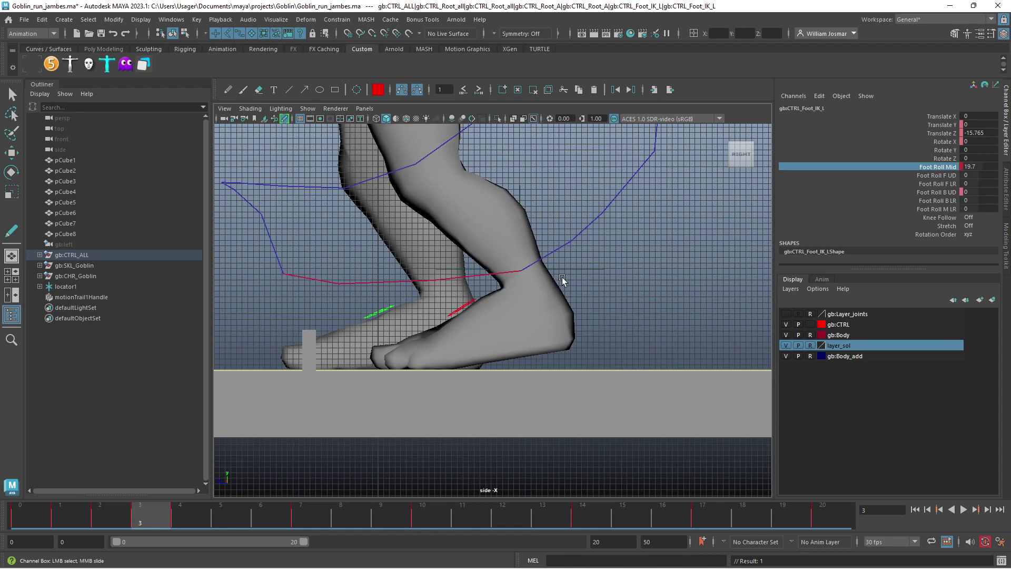
pyautogui.moveTo(605, 281); pyautogui.dragTo(625, 279, button='middle')
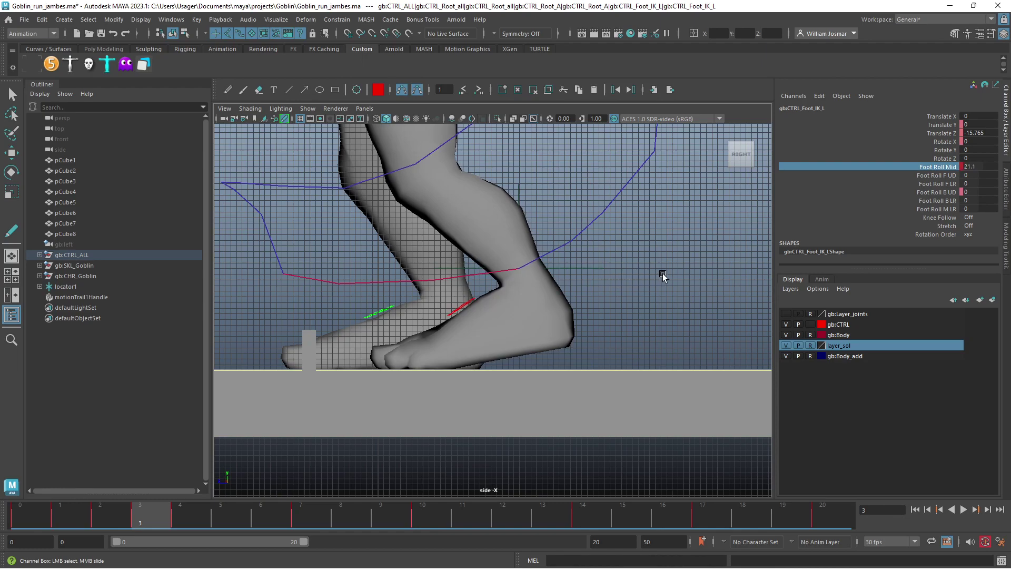
pyautogui.keyDown('alt'); pyautogui.moveTo(664, 275); pyautogui.dragTo(497, 342, button='right'); pyautogui.keyUp('alt')
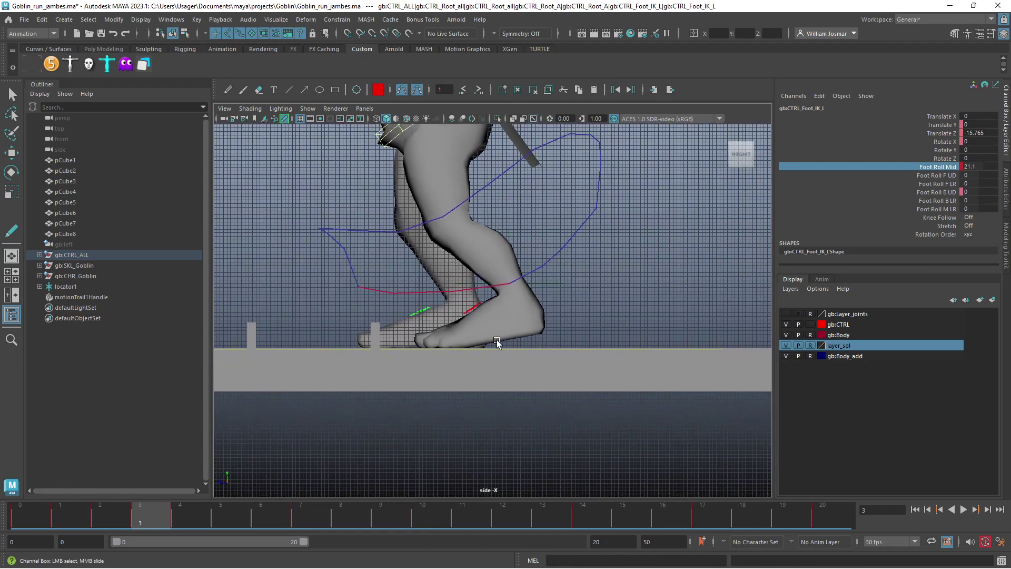
# Check the raised left leg across frames 5–7, then deselect the foot IK control
pyautogui.moveTo(160, 513)
pyautogui.mouseDown()
pyautogui.moveTo(61, 505)
pyautogui.moveTo(282, 513)
pyautogui.mouseUp()
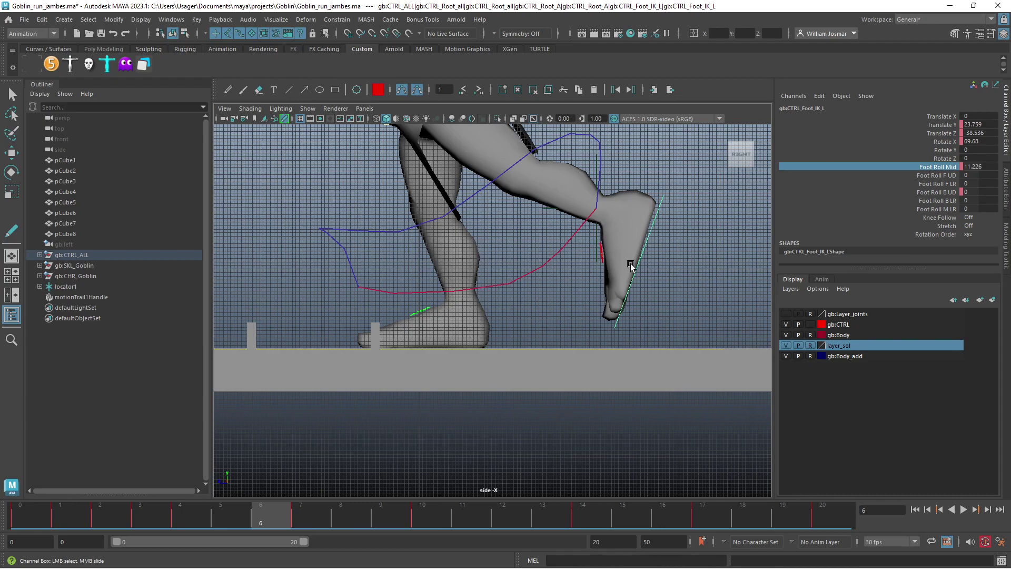
pyautogui.moveTo(273, 516)
pyautogui.mouseDown()
pyautogui.moveTo(301, 516)
pyautogui.moveTo(233, 505)
pyautogui.mouseUp()
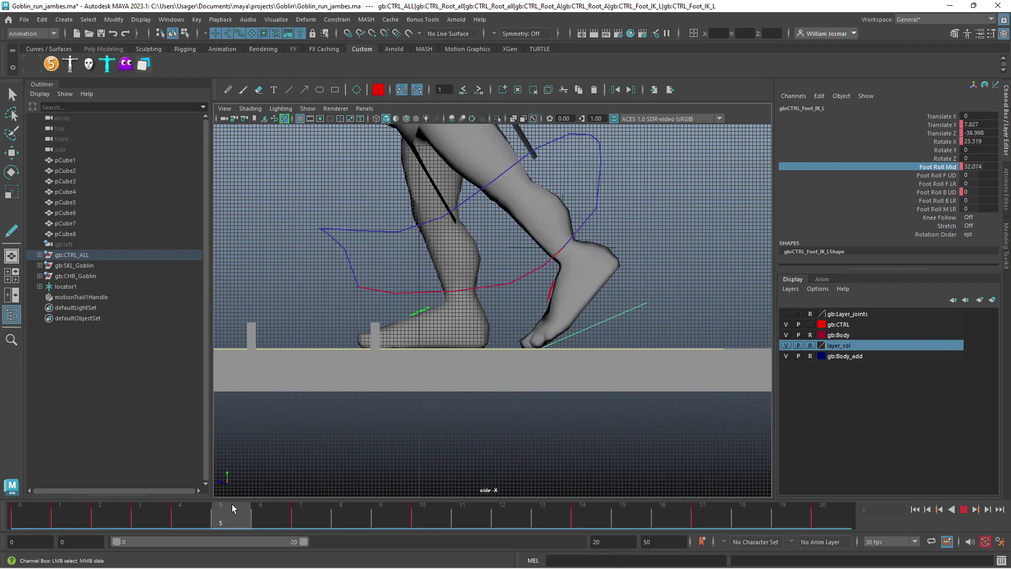
pyautogui.moveTo(237, 505); pyautogui.dragTo(305, 507)
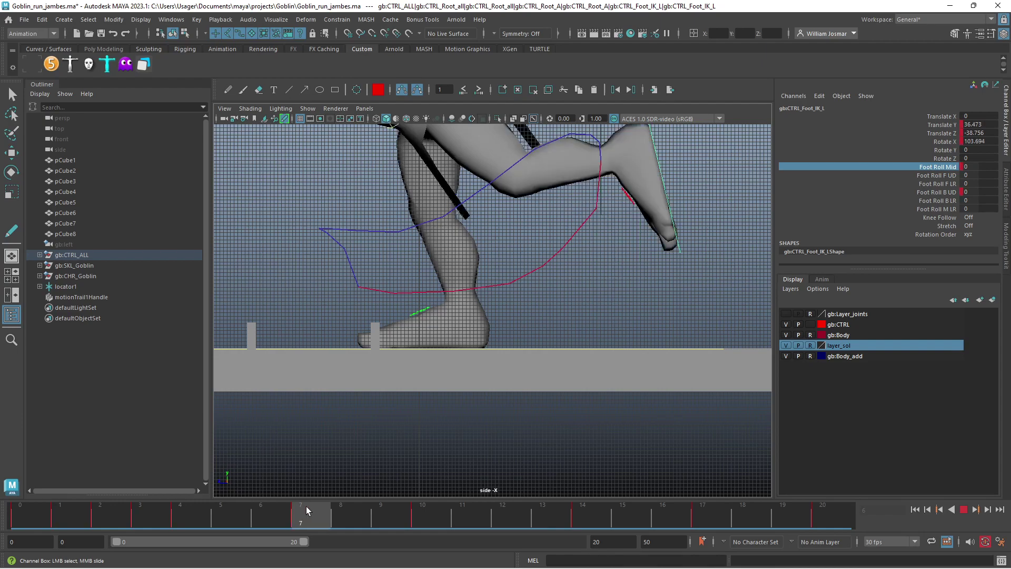
pyautogui.moveTo(560, 345)
pyautogui.keyDown('alt'); pyautogui.mouseDown(button='middle')
pyautogui.moveTo(520, 345)
pyautogui.moveTo(506, 362)
pyautogui.mouseUp(button='middle'); pyautogui.keyUp('alt')
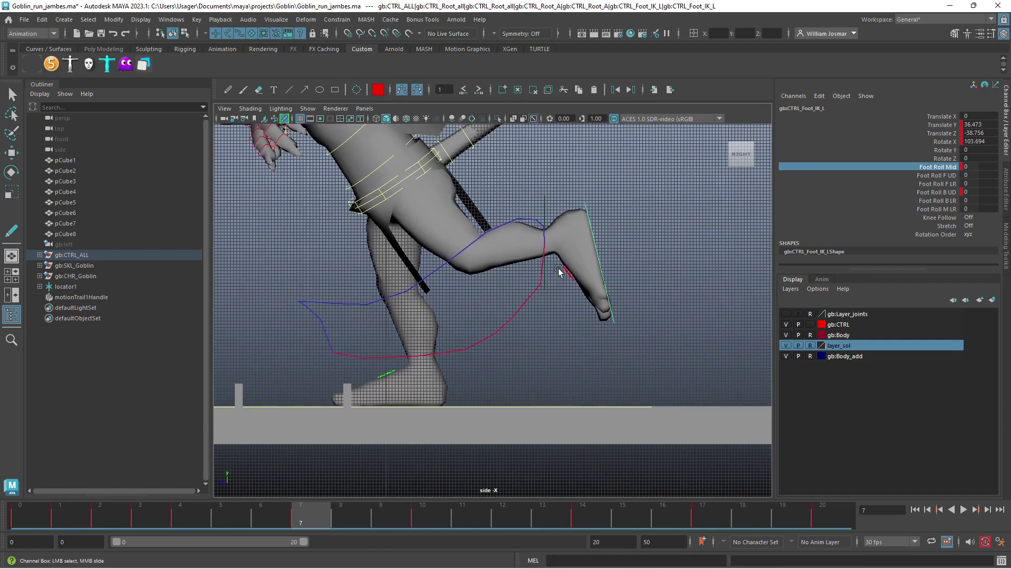
pyautogui.press('w')
pyautogui.click(593, 206)
# Select CTRL_Foot_IK_L and nudge its Translate Z slightly forward at frame 7
pyautogui.press('e')
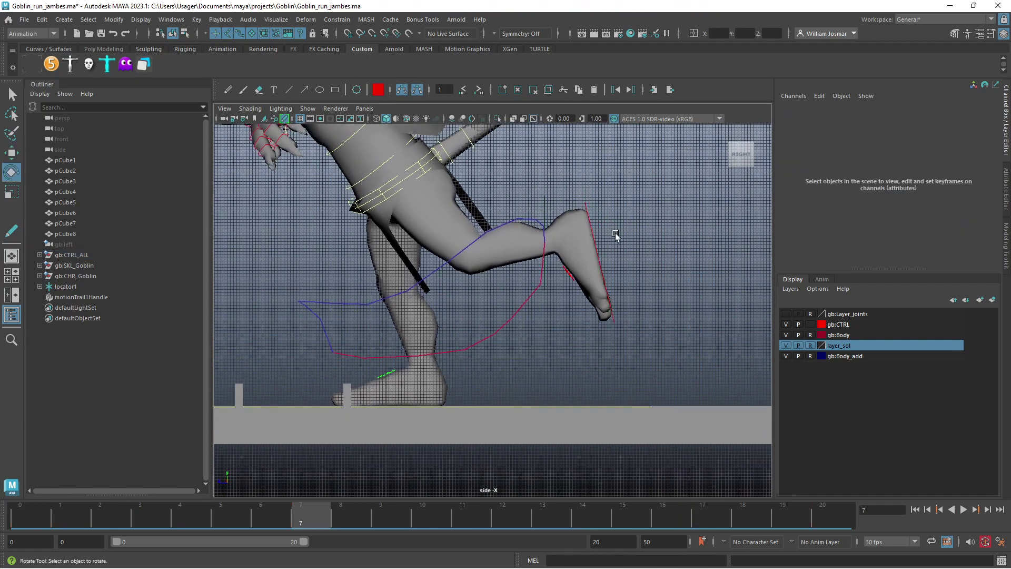
pyautogui.press('w')
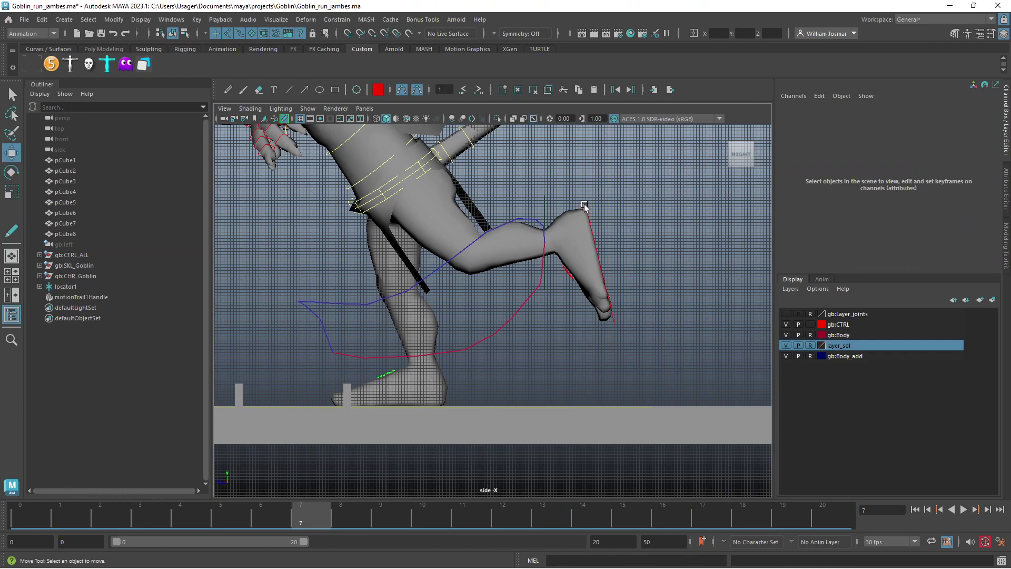
pyautogui.click(584, 206)
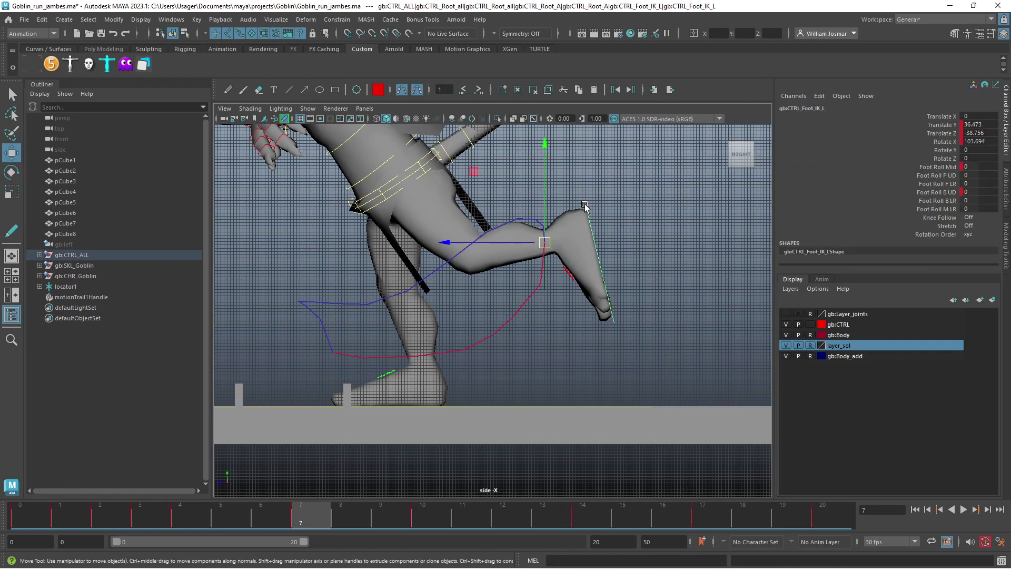
pyautogui.click(516, 244)
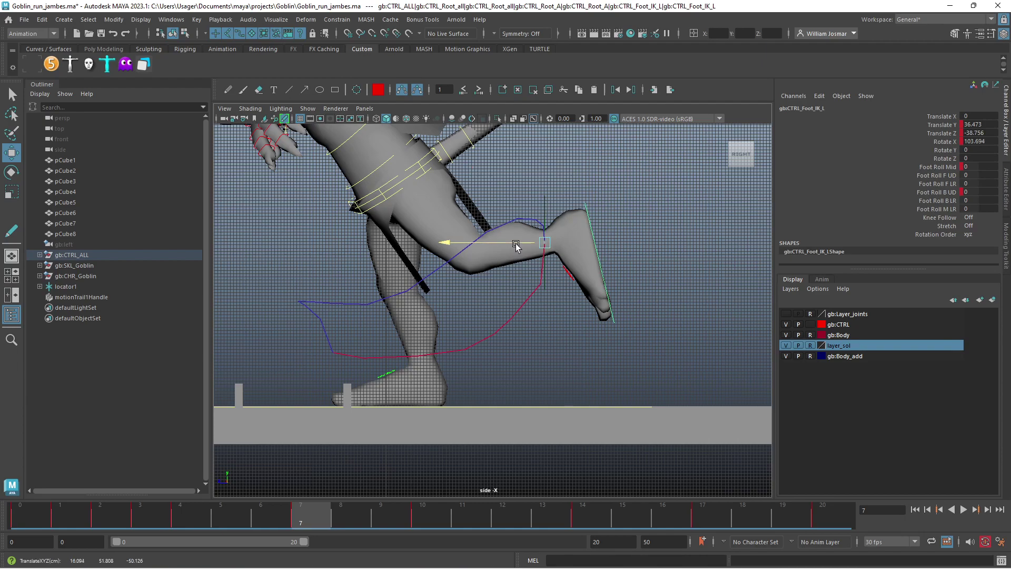
pyautogui.moveTo(516, 245); pyautogui.dragTo(521, 242)
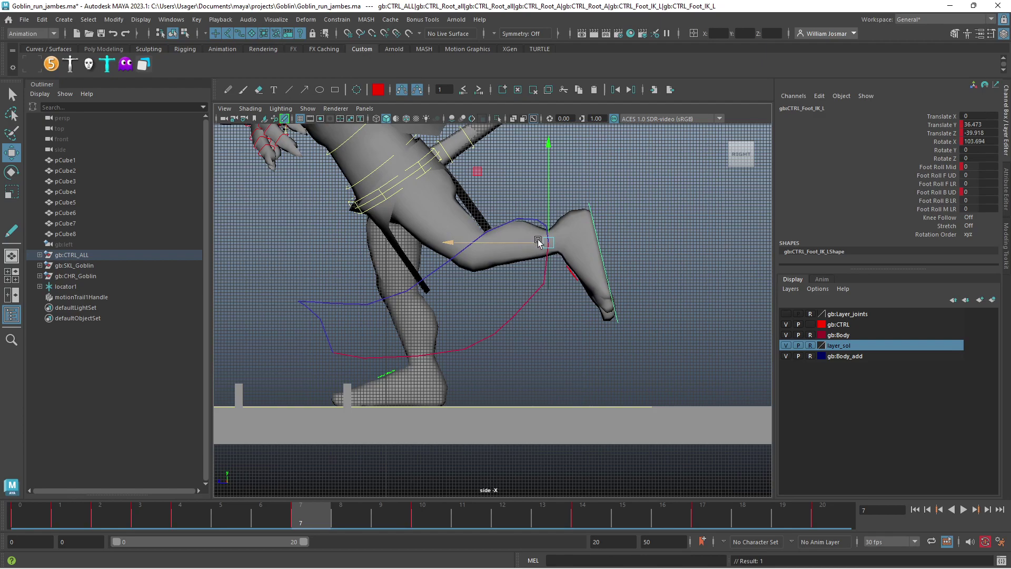
pyautogui.moveTo(534, 242); pyautogui.dragTo(535, 253)
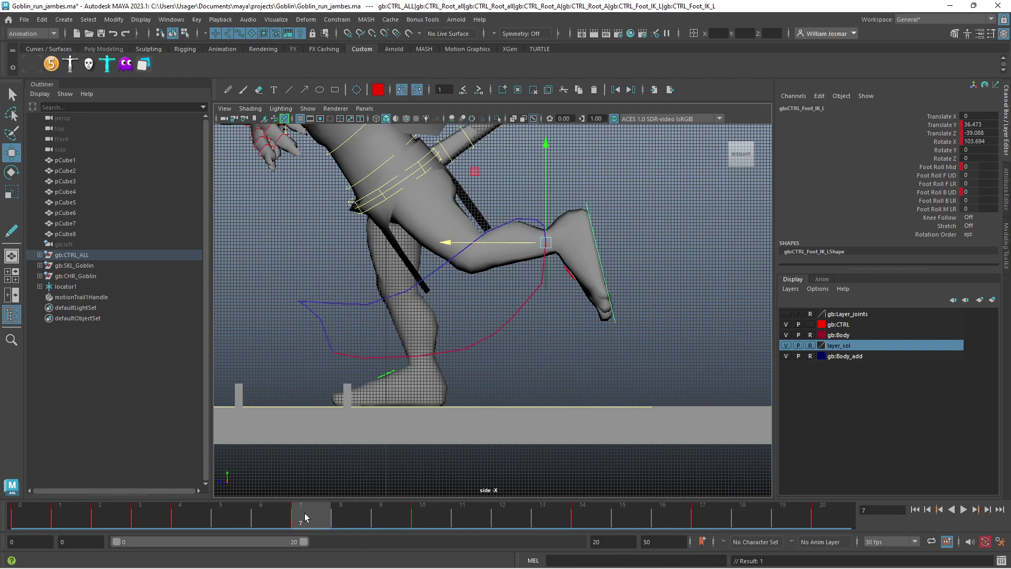
# Move the foot control slightly forward along Z at frame 6, then play the run to frame 17
pyautogui.moveTo(304, 517); pyautogui.dragTo(285, 519)
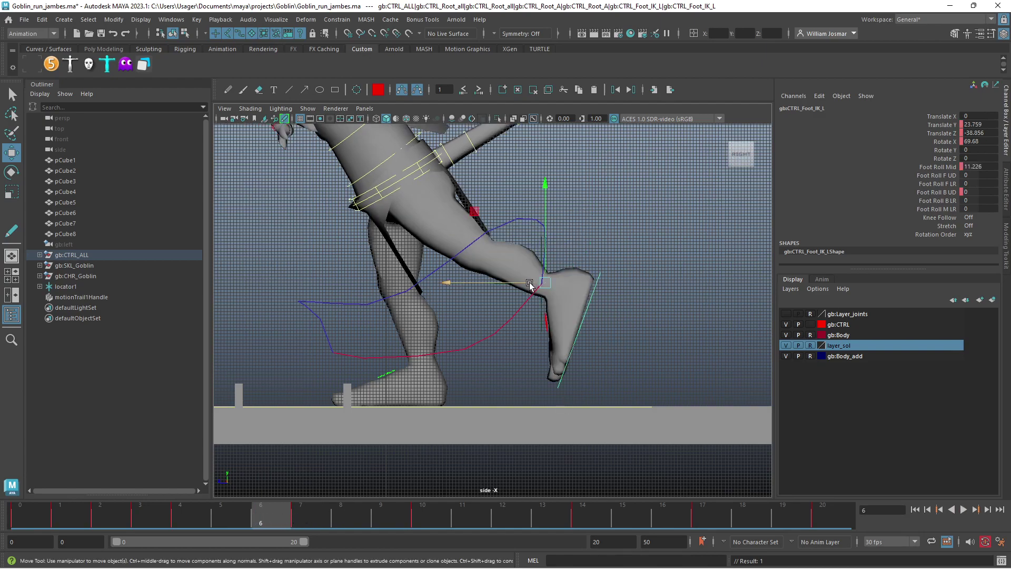
pyautogui.moveTo(530, 284); pyautogui.dragTo(543, 253)
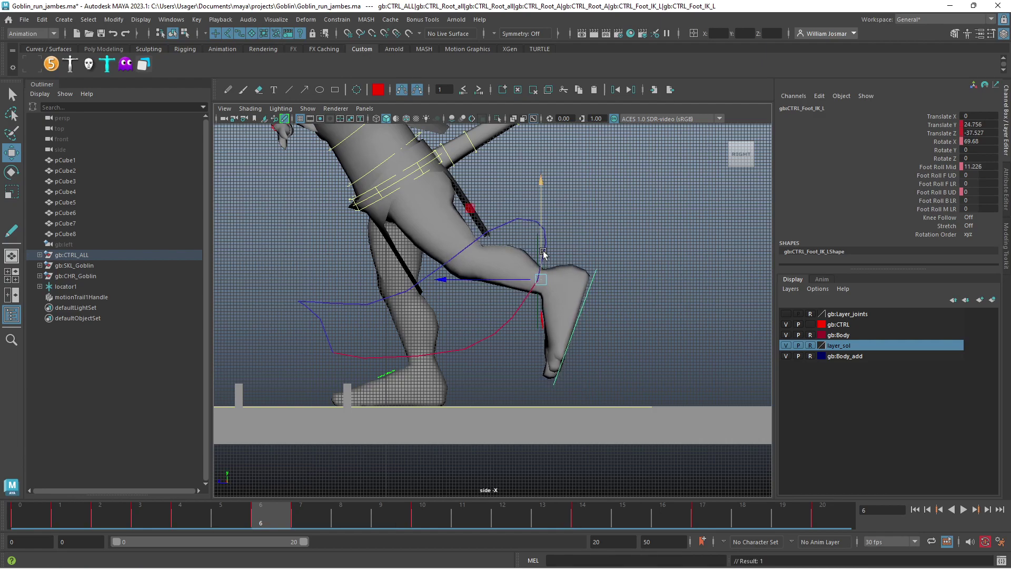
pyautogui.hotkey('alt', 'v')
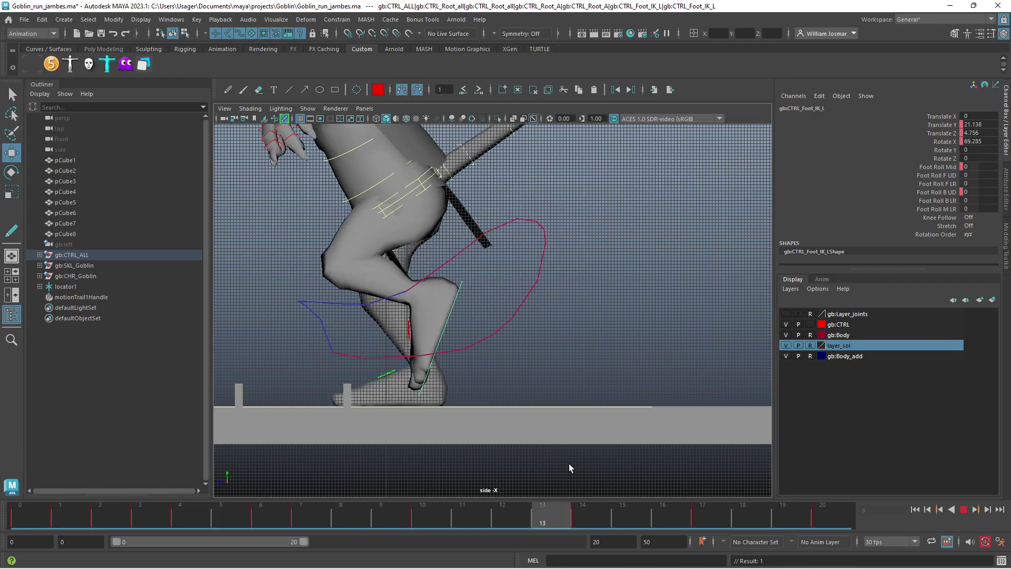
pyautogui.press('.')
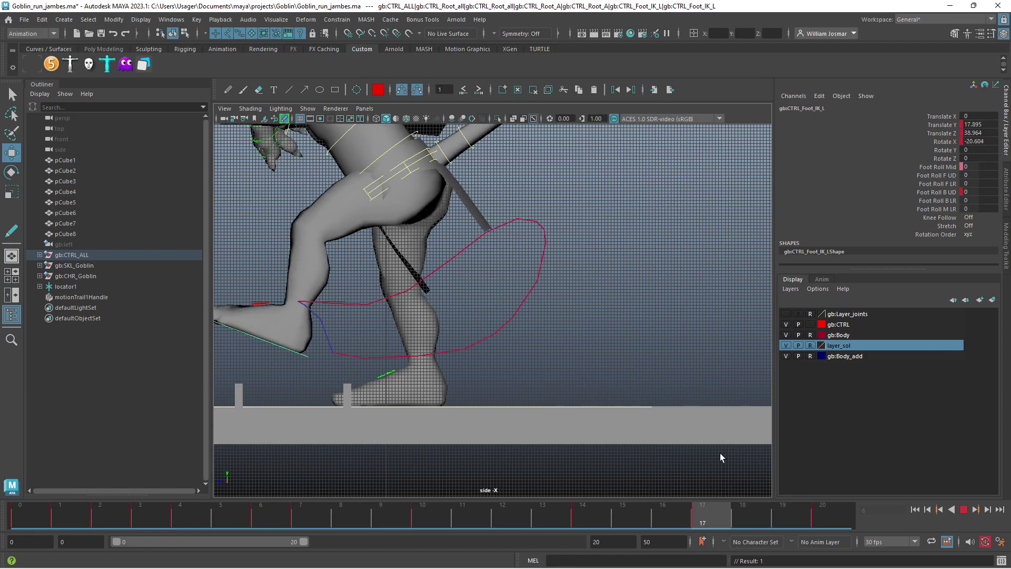
# Zoom in on the legs and push the foot IK control forward along Z at frames 18 and 19
pyautogui.keyDown('alt'); pyautogui.moveTo(428, 357); pyautogui.dragTo(553, 361, button='right'); pyautogui.keyUp('alt')
pyautogui.keyDown('alt'); pyautogui.moveTo(553, 361); pyautogui.dragTo(639, 289, button='middle'); pyautogui.keyUp('alt')
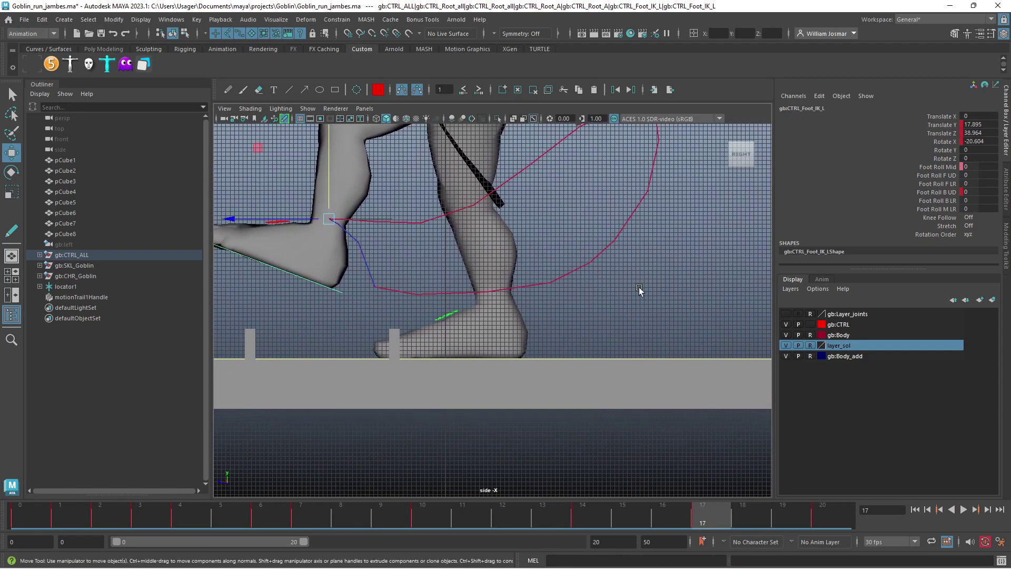
pyautogui.moveTo(639, 289)
pyautogui.keyDown('alt'); pyautogui.mouseDown(button='right')
pyautogui.moveTo(549, 294)
pyautogui.moveTo(564, 286)
pyautogui.mouseUp(button='right'); pyautogui.keyUp('alt')
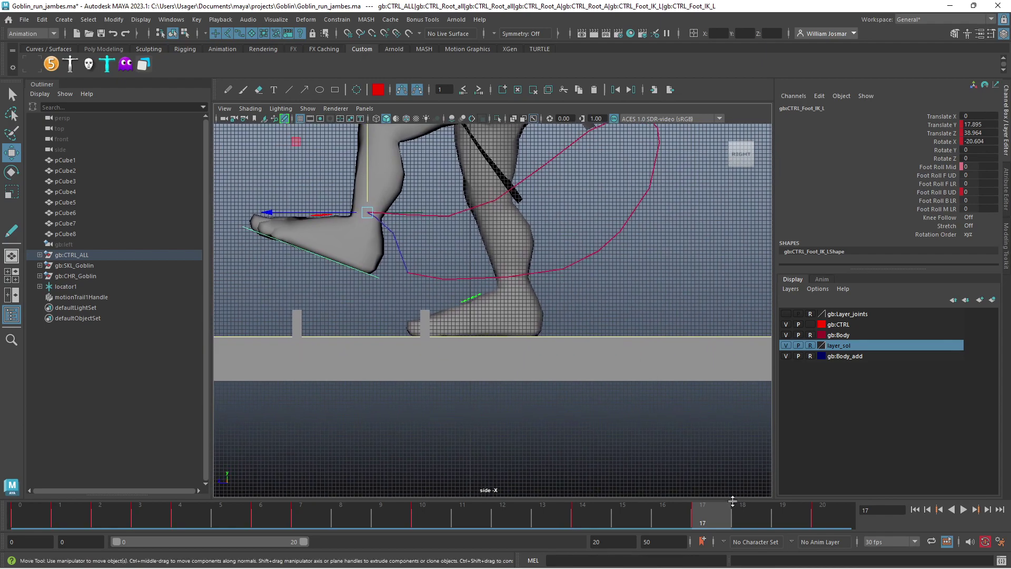
pyautogui.click(743, 523)
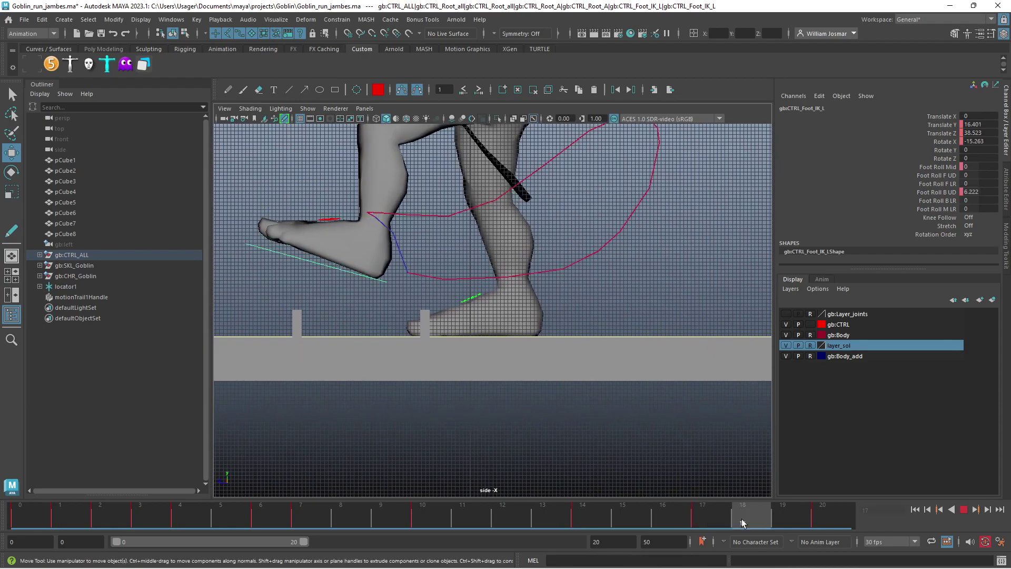
pyautogui.moveTo(743, 523)
pyautogui.mouseDown()
pyautogui.moveTo(709, 519)
pyautogui.moveTo(833, 536)
pyautogui.moveTo(759, 530)
pyautogui.mouseUp()
pyautogui.moveTo(761, 529)
pyautogui.mouseDown()
pyautogui.moveTo(825, 545)
pyautogui.moveTo(690, 525)
pyautogui.moveTo(735, 535)
pyautogui.mouseUp()
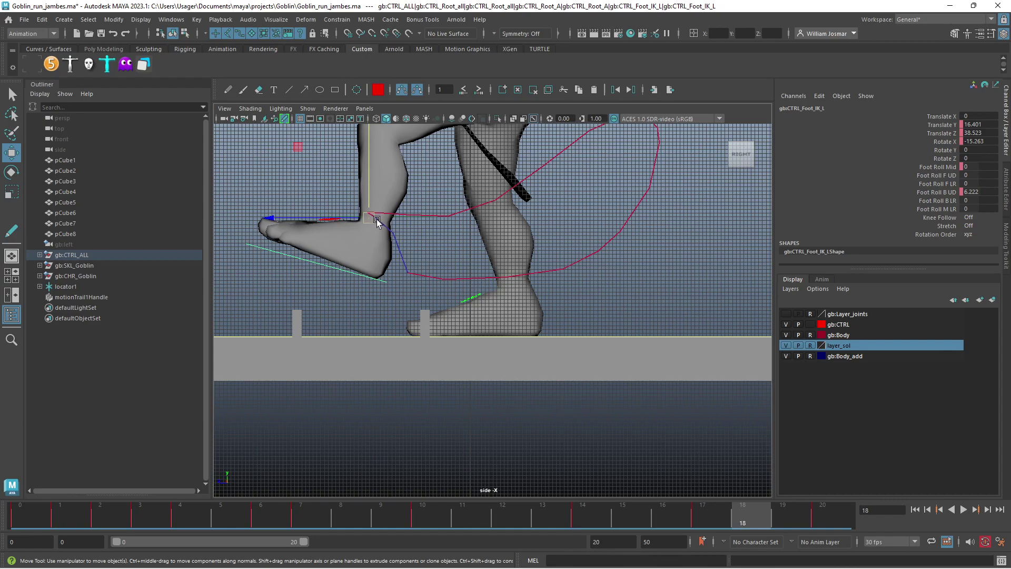
pyautogui.click(343, 220)
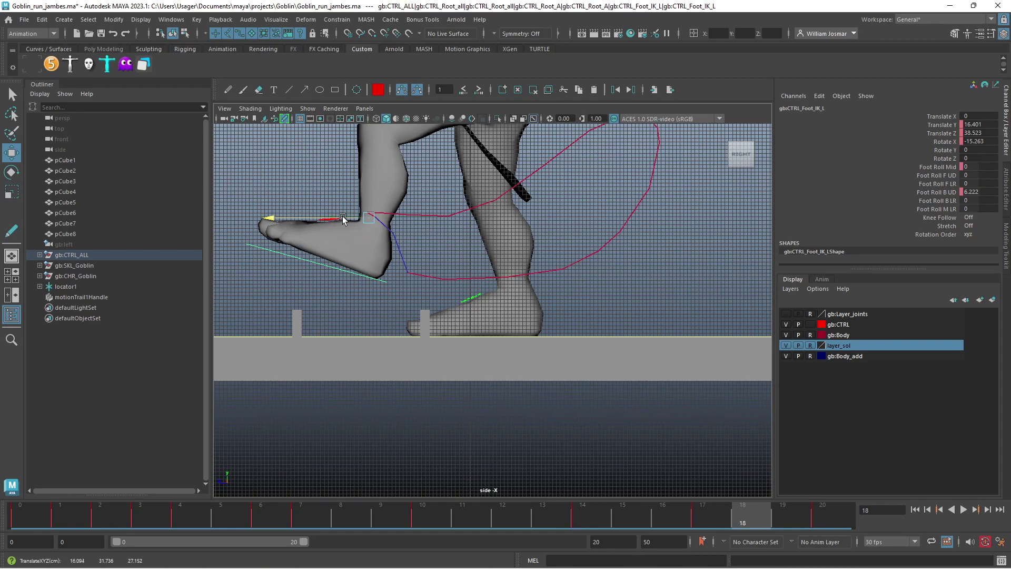
pyautogui.moveTo(343, 219); pyautogui.dragTo(337, 219)
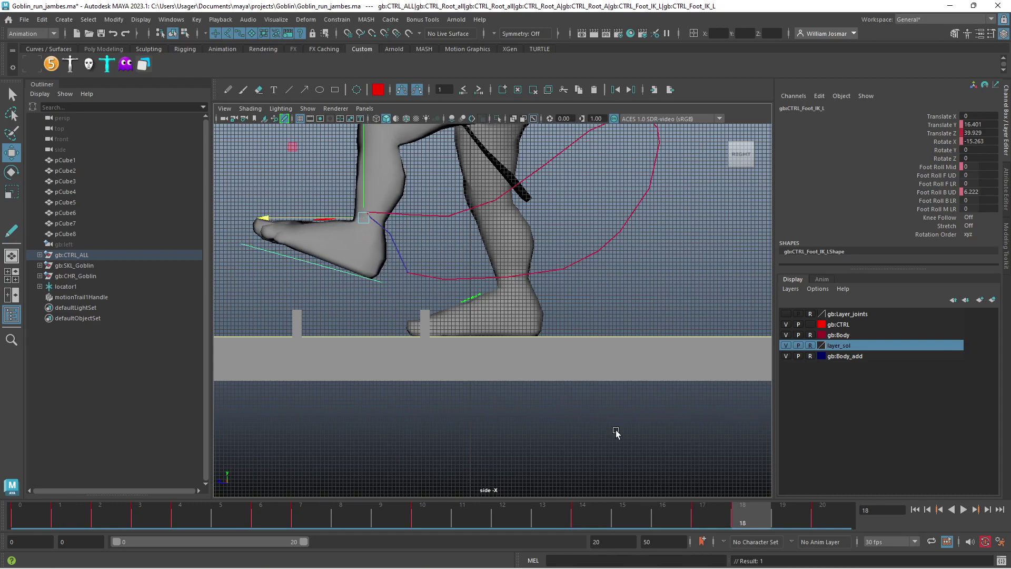
pyautogui.click(768, 521)
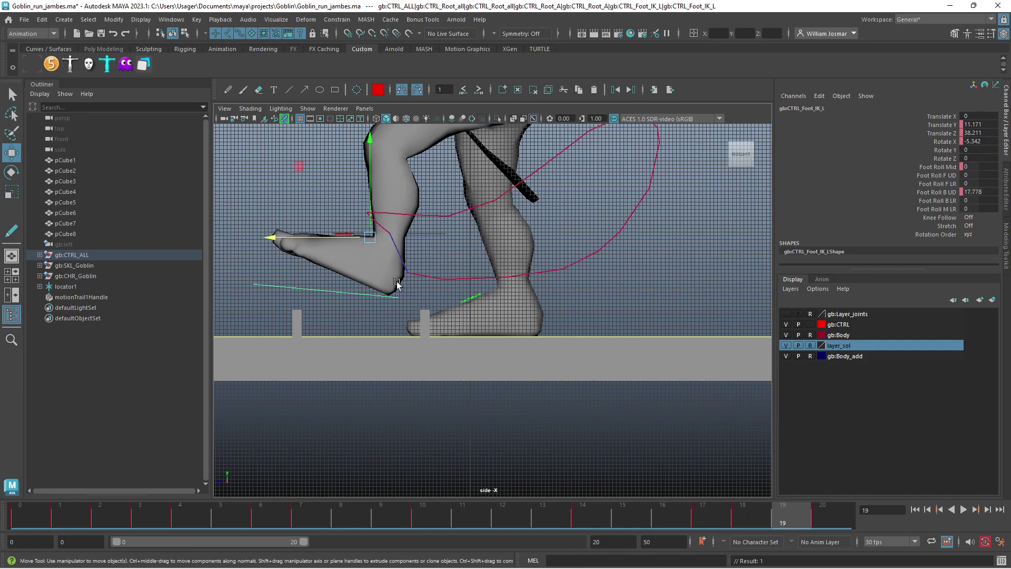
pyautogui.moveTo(348, 238); pyautogui.dragTo(330, 239)
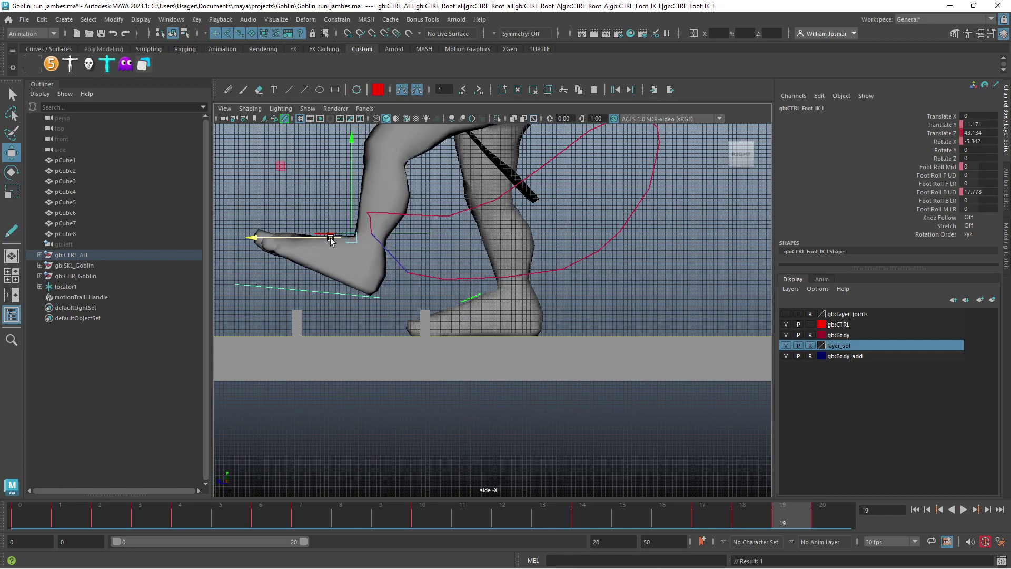
# Refine the foot's Z position at frames 17, 18 and 19, reaching Translate Z 43.556
pyautogui.click(820, 526)
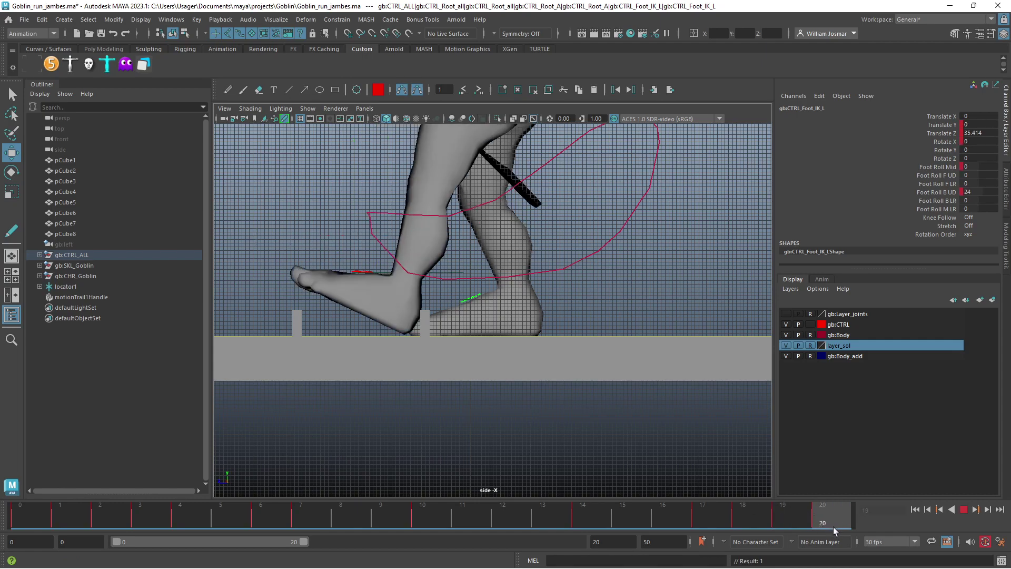
pyautogui.moveTo(834, 530); pyautogui.dragTo(726, 515)
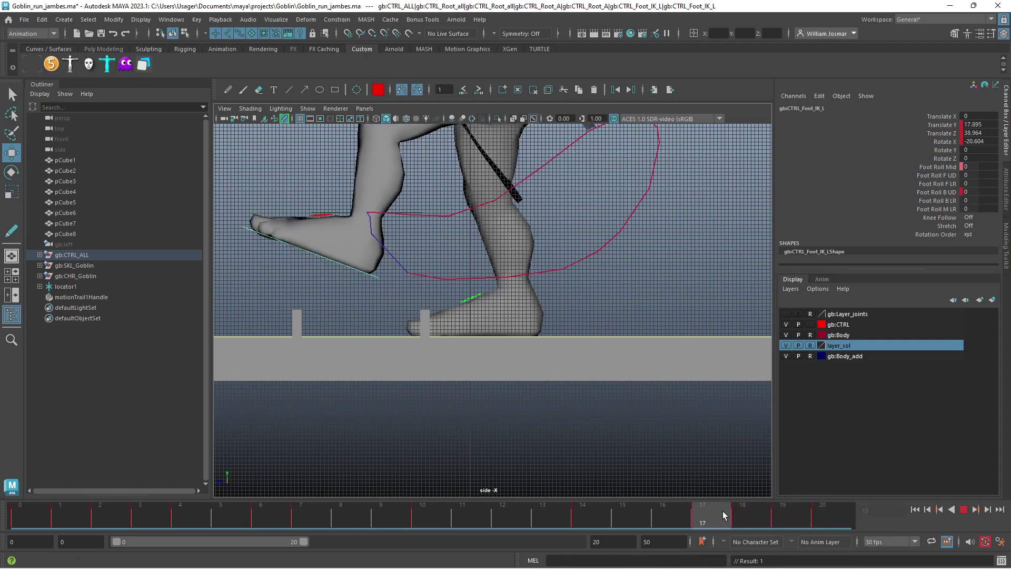
pyautogui.click(342, 213)
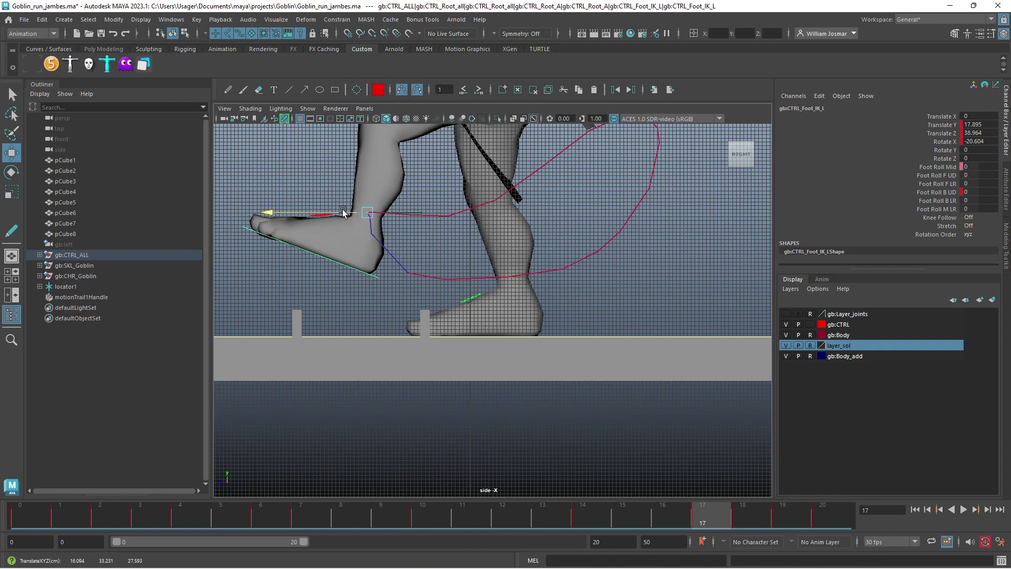
pyautogui.moveTo(343, 213); pyautogui.dragTo(340, 213)
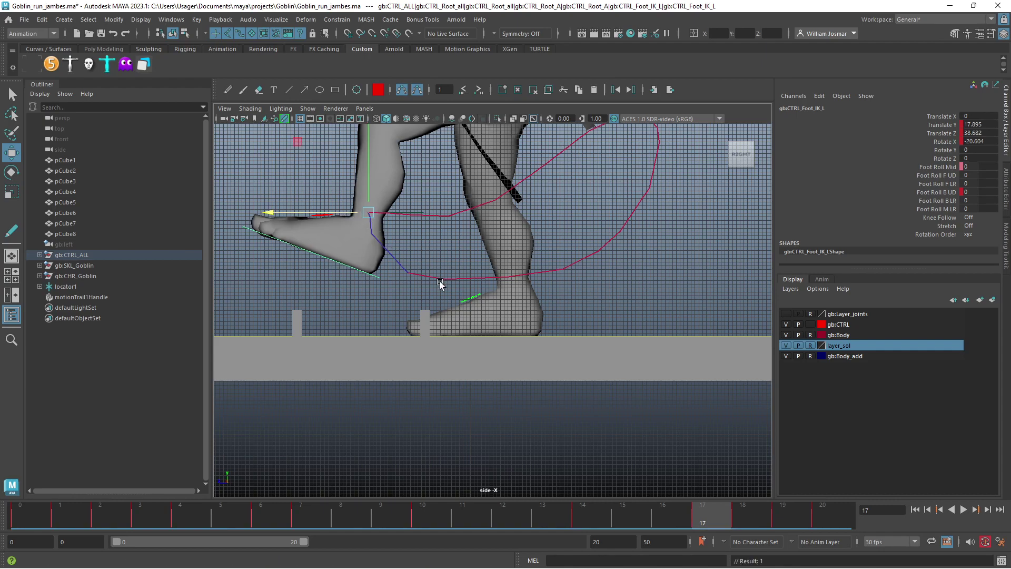
pyautogui.click(734, 520)
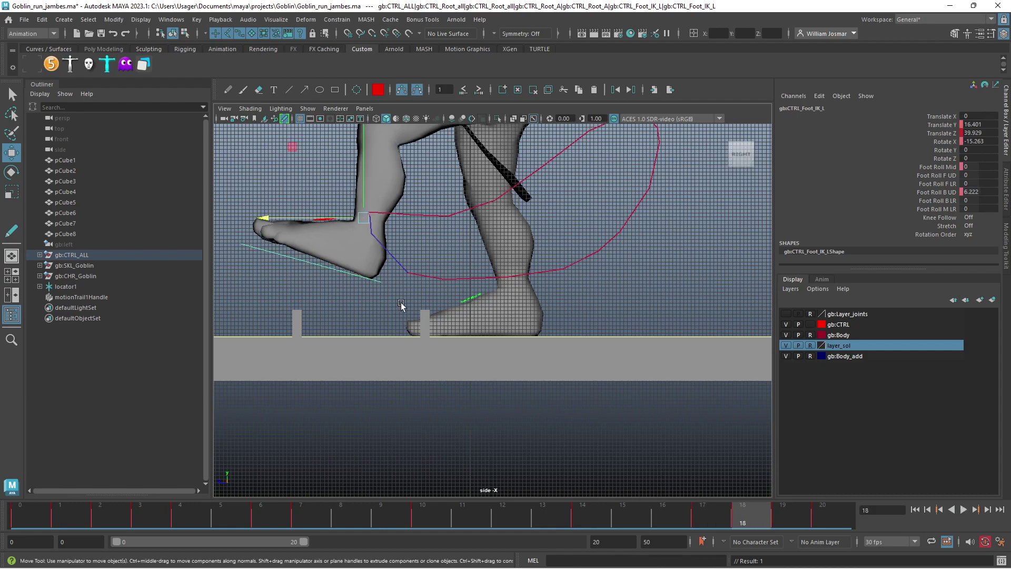
pyautogui.moveTo(339, 221); pyautogui.dragTo(334, 222)
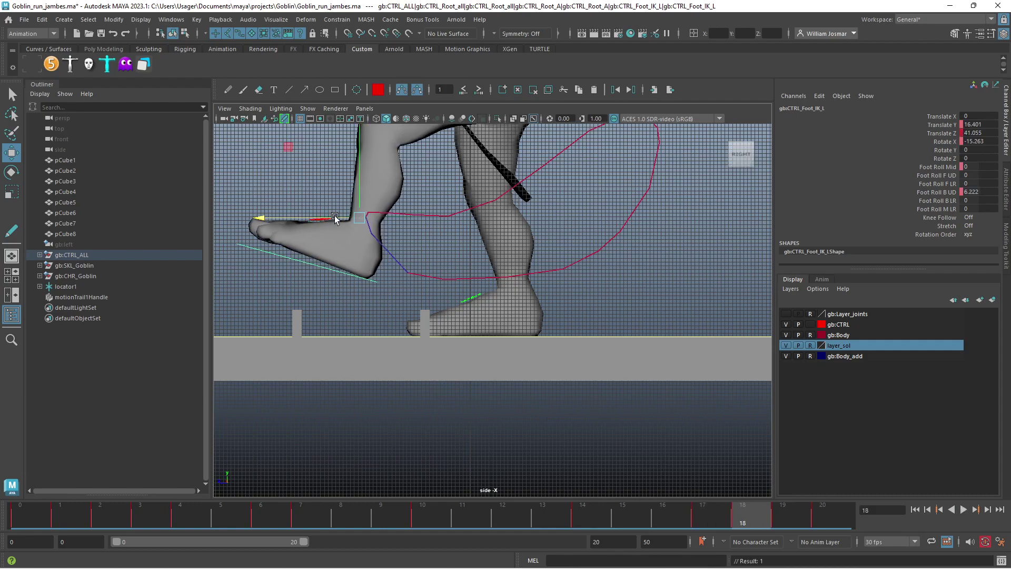
pyautogui.click(780, 521)
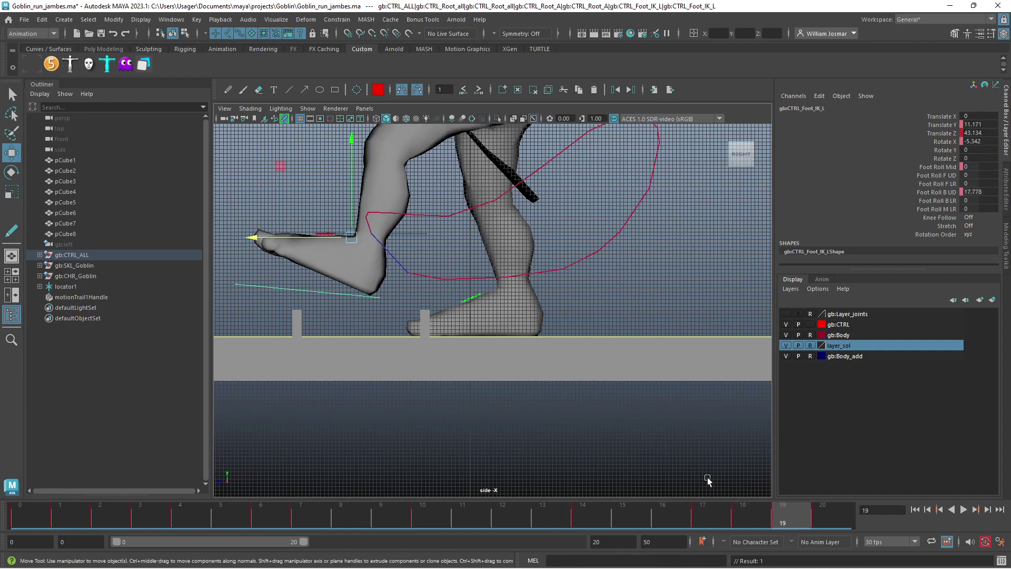
pyautogui.moveTo(337, 234); pyautogui.dragTo(333, 237)
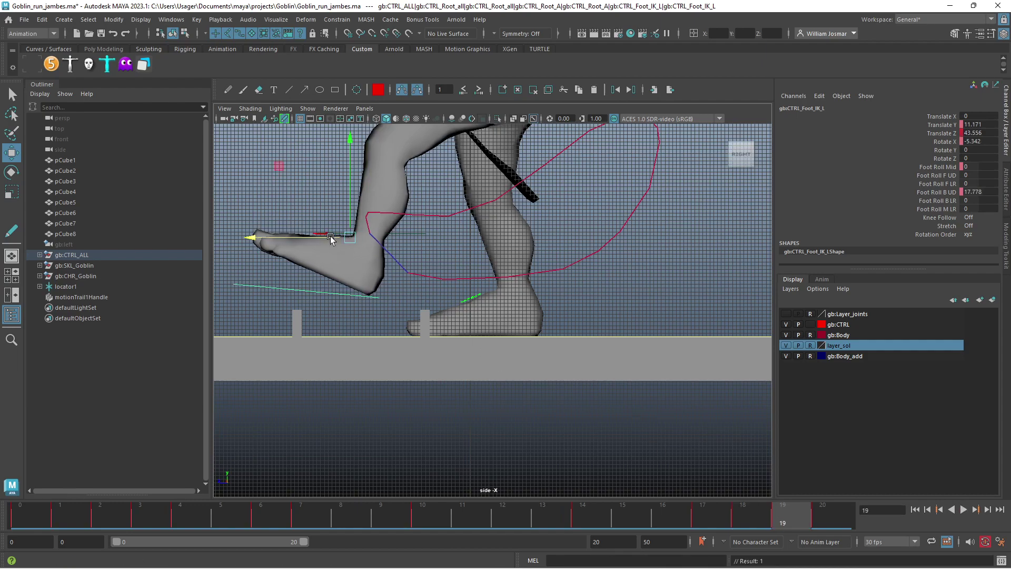
# Raise the foot control slightly at frame 16, lower it at frame 15, and play back to check
pyautogui.moveTo(788, 521); pyautogui.dragTo(575, 493)
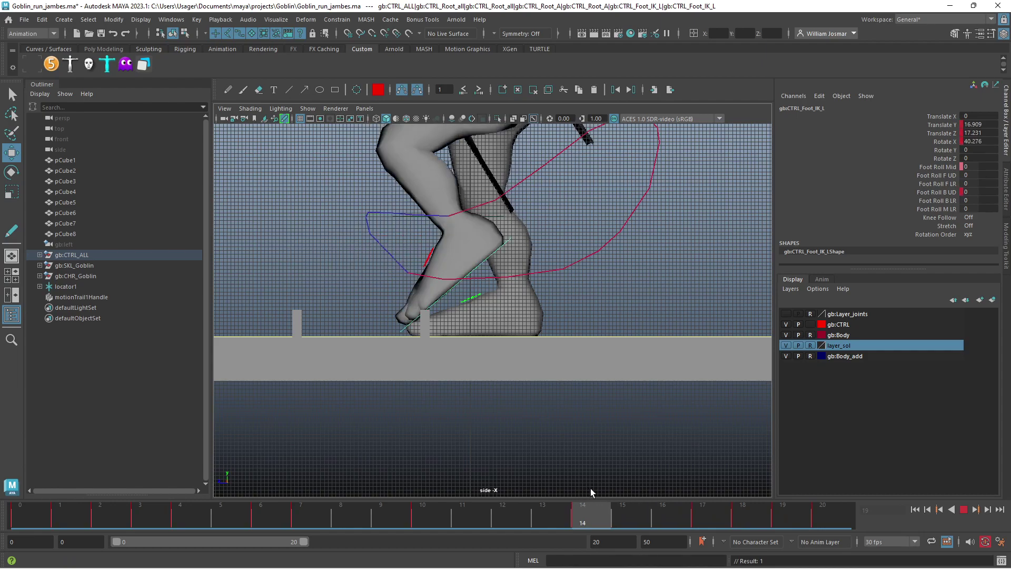
pyautogui.moveTo(588, 489); pyautogui.dragTo(665, 504)
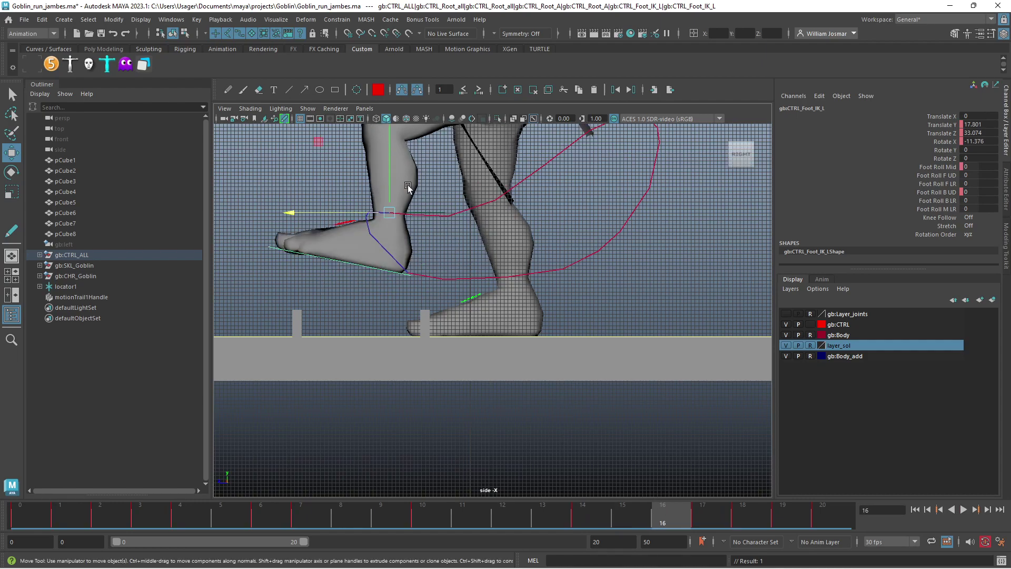
pyautogui.moveTo(391, 170); pyautogui.dragTo(393, 161)
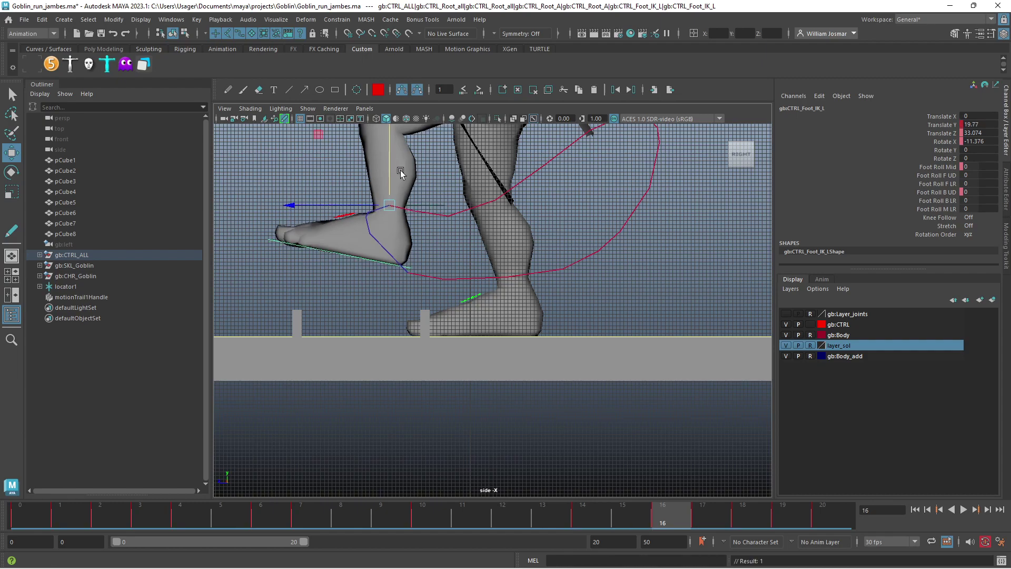
pyautogui.click(638, 517)
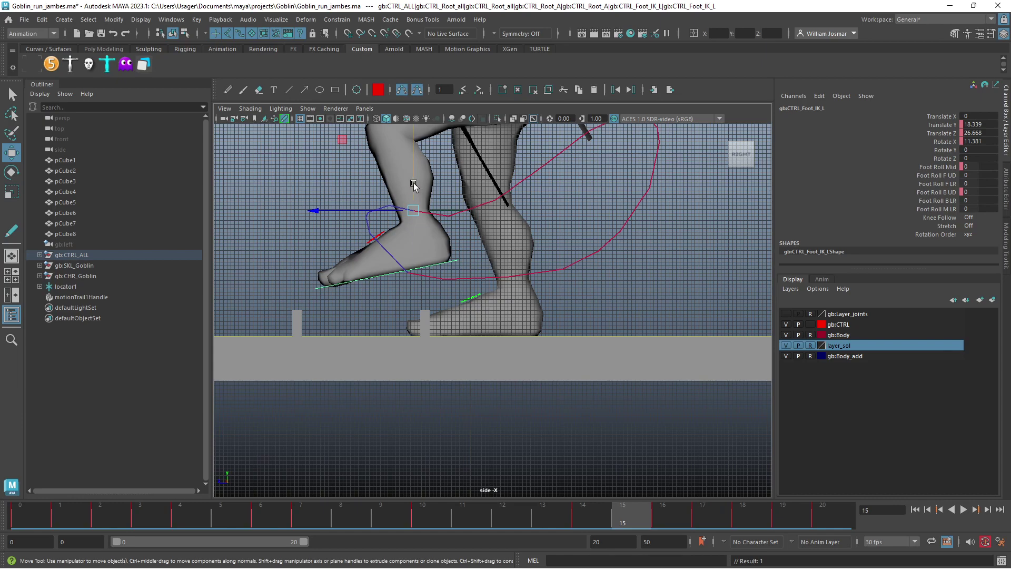
pyautogui.moveTo(413, 184); pyautogui.dragTo(414, 186)
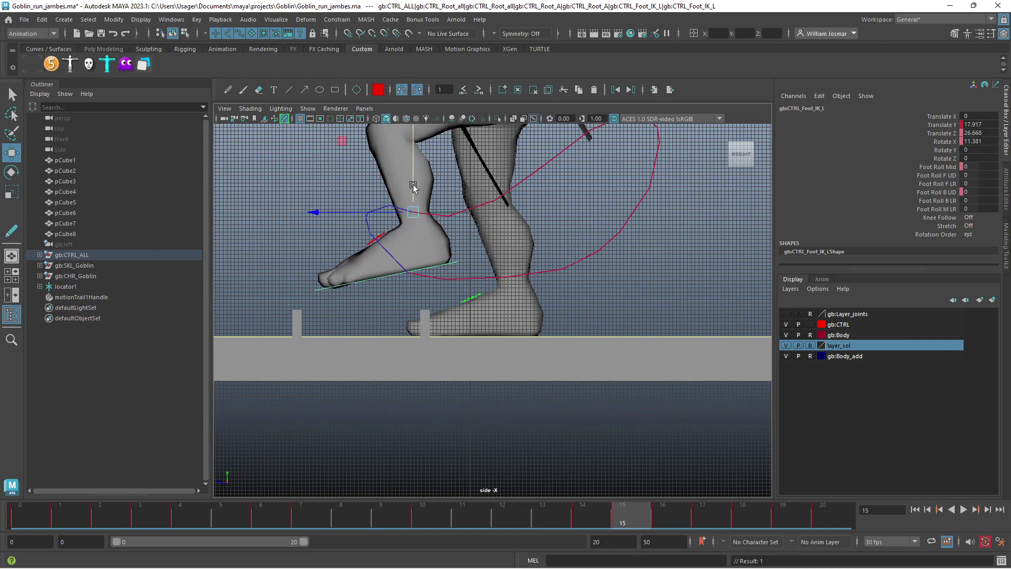
pyautogui.hotkey('alt', 'v')
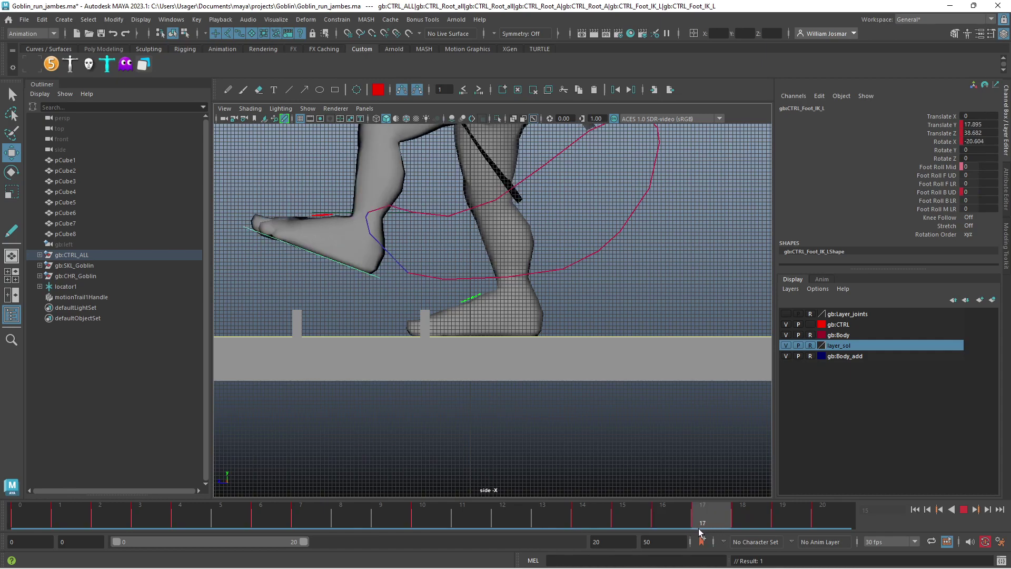
pyautogui.click(699, 529)
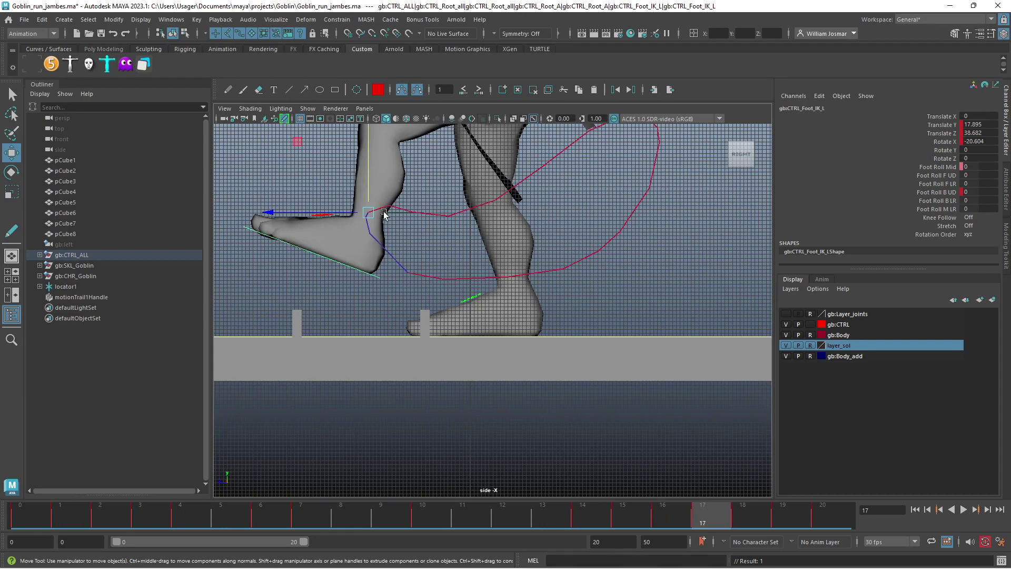
# Key the foot at Translate Y 18.88 on frame 17 and lower it to 16.708 on frame 18
pyautogui.click(368, 189)
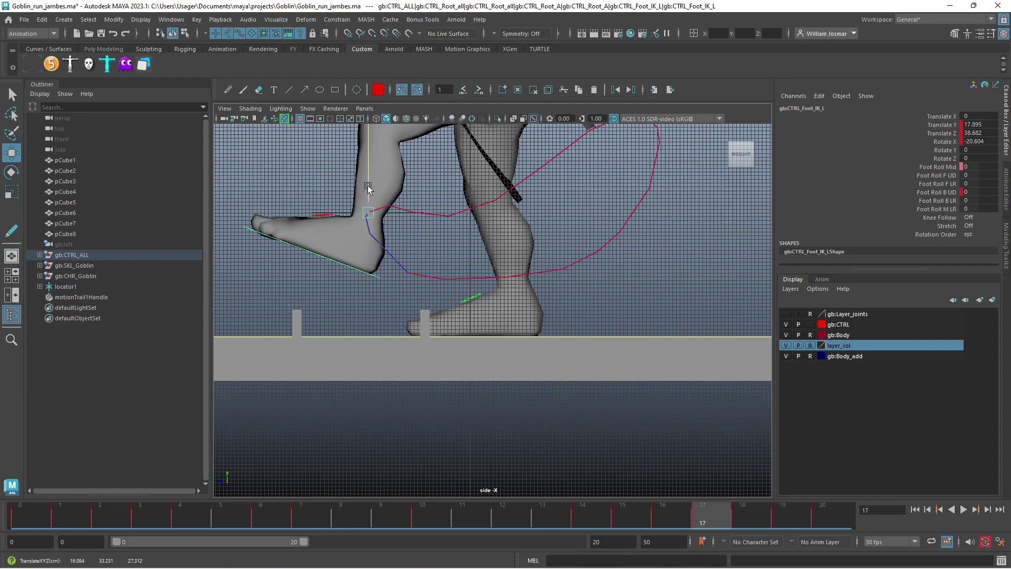
pyautogui.moveTo(368, 186); pyautogui.dragTo(368, 178)
pyautogui.press('s')
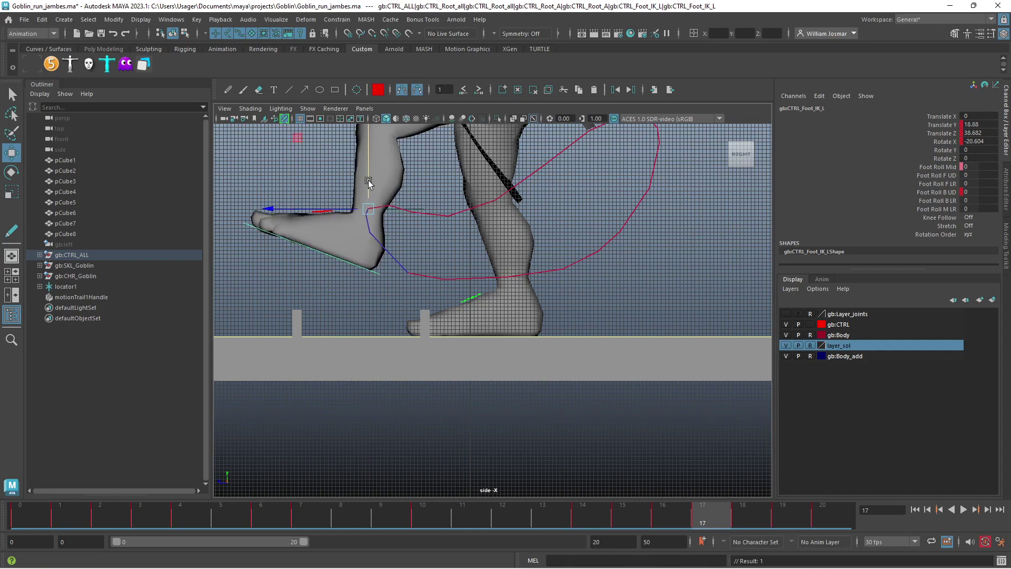
pyautogui.click(727, 527)
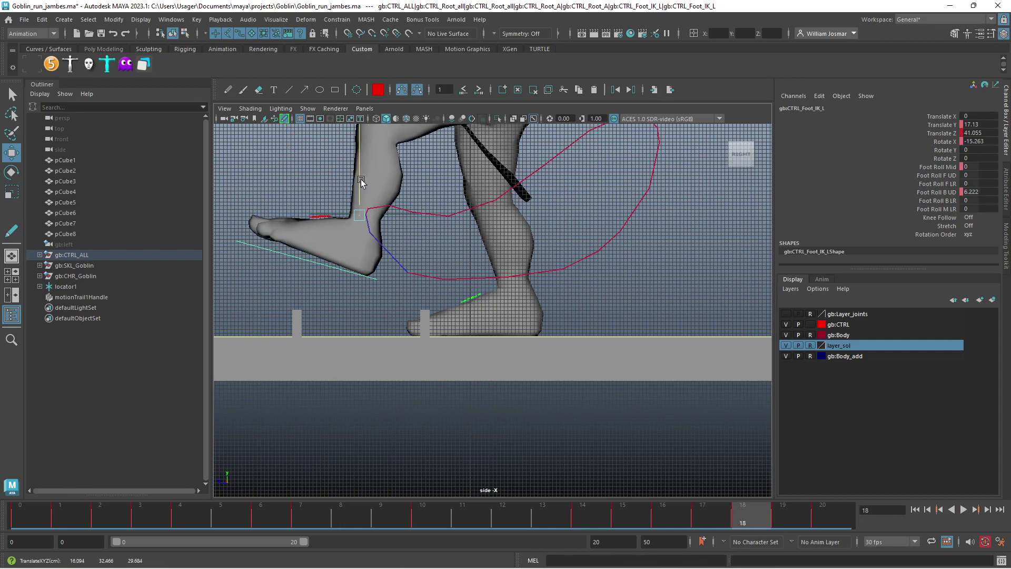
pyautogui.moveTo(360, 180); pyautogui.dragTo(361, 182)
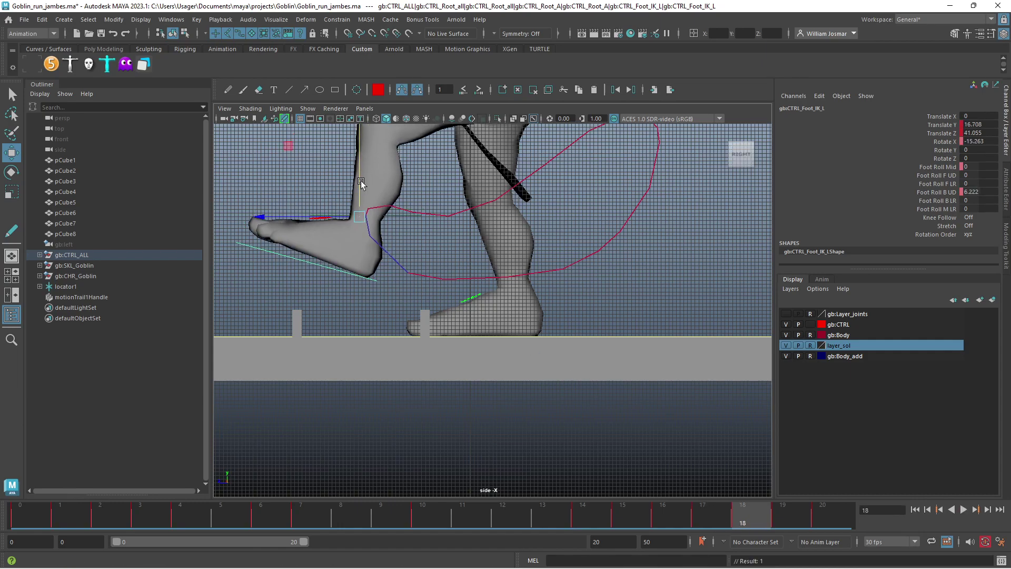
pyautogui.moveTo(755, 517); pyautogui.dragTo(831, 529)
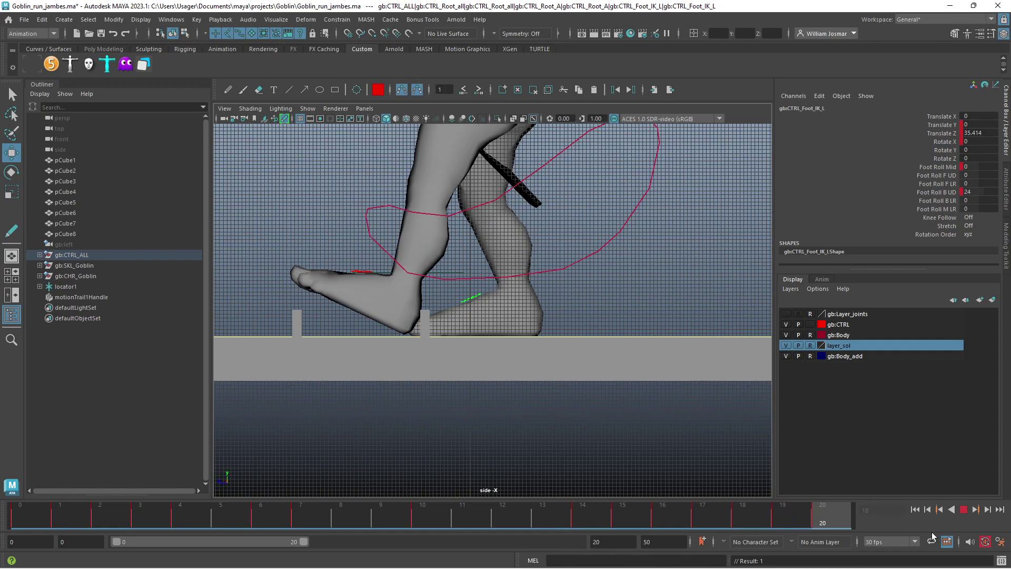
# Play the run back, zoom out to the whole goblin, and delete motionTrail1Handle
pyautogui.press('Escape')
pyautogui.click(964, 509)
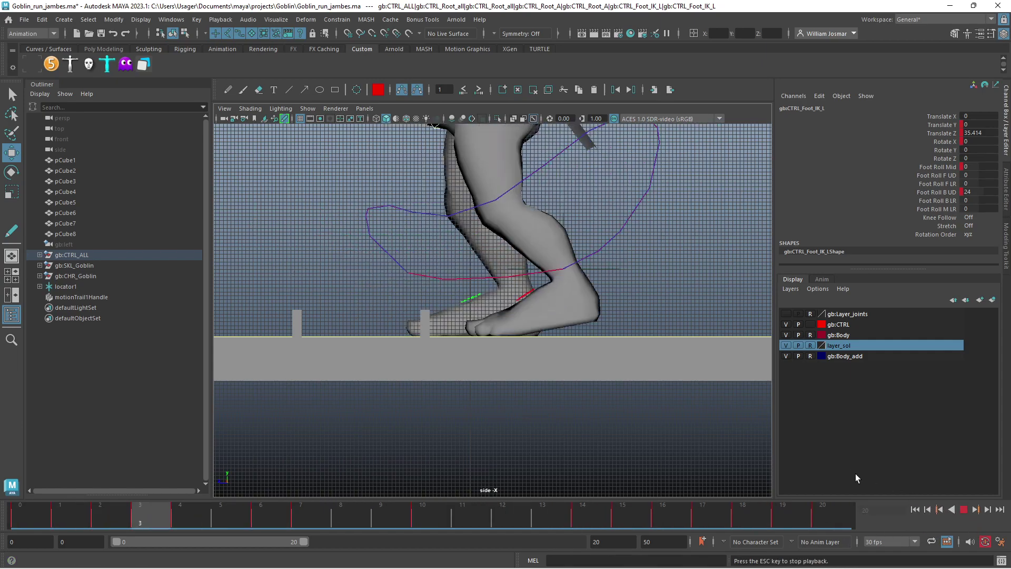
pyautogui.click(964, 510)
pyautogui.moveTo(677, 309)
pyautogui.keyDown('alt'); pyautogui.mouseDown(button='right')
pyautogui.moveTo(652, 287)
pyautogui.moveTo(428, 259)
pyautogui.mouseUp(button='right'); pyautogui.keyUp('alt')
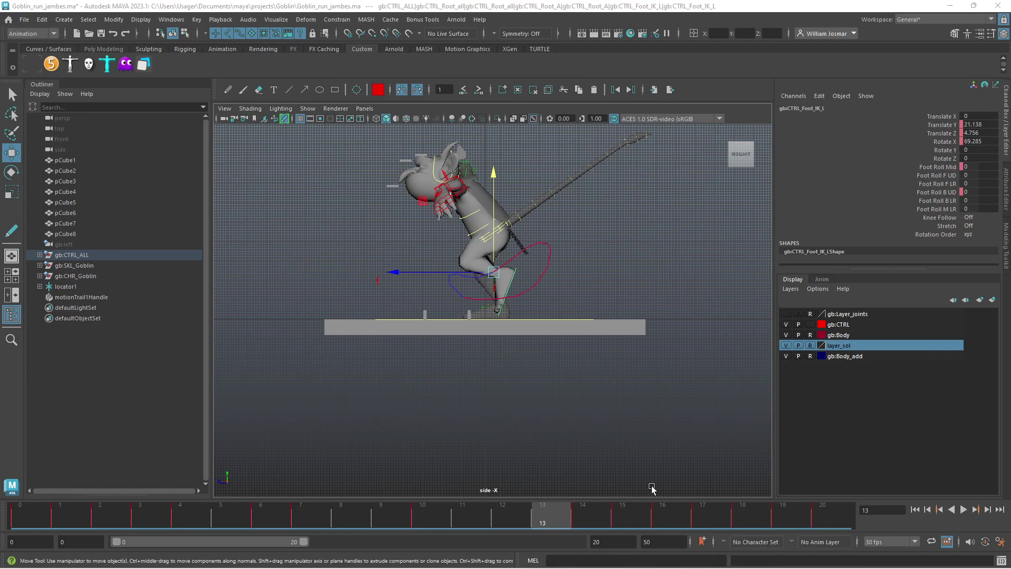
pyautogui.hotkey('alt', 'v')
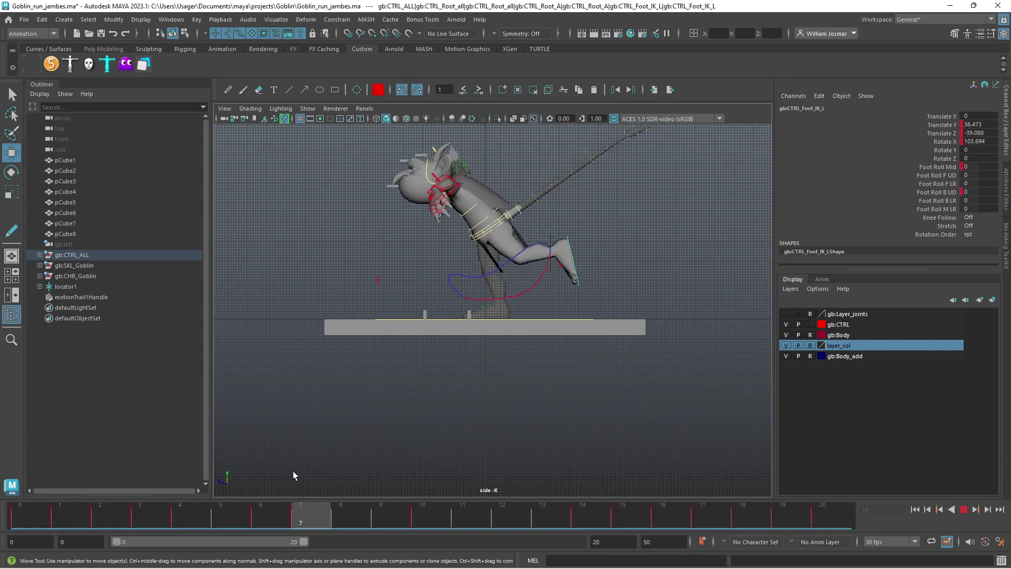
pyautogui.press('Escape')
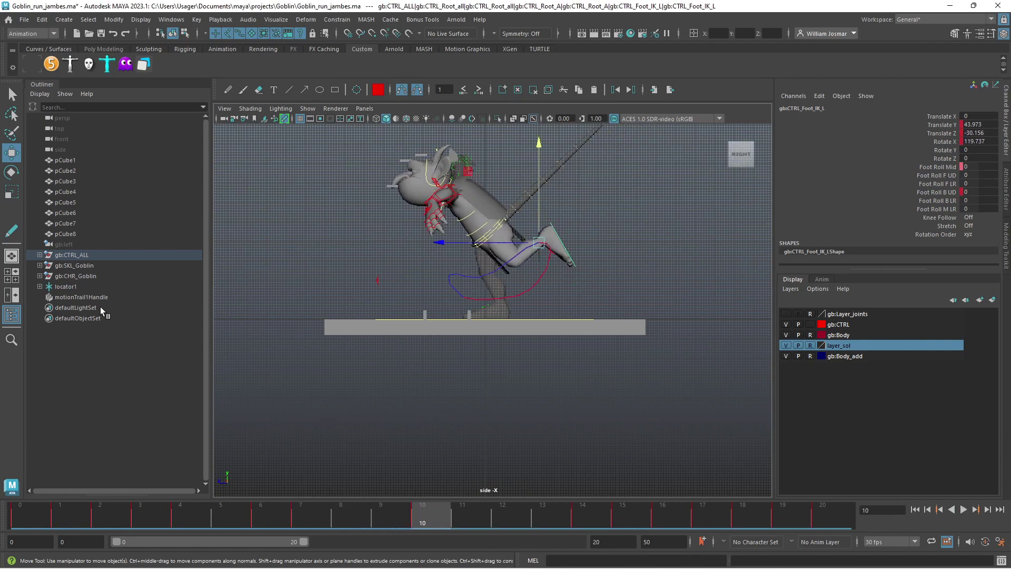
pyautogui.click(95, 297)
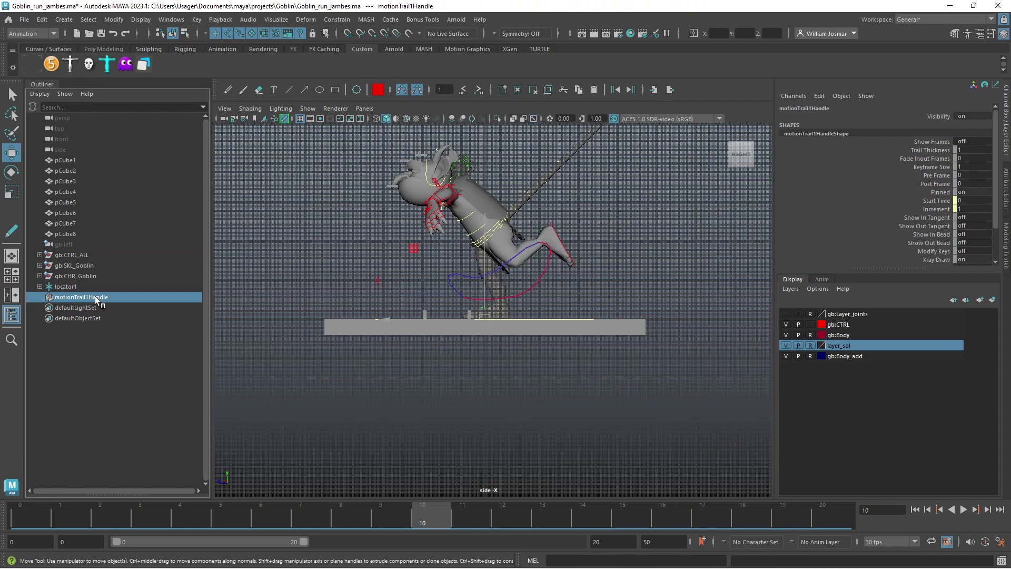
pyautogui.press('Delete')
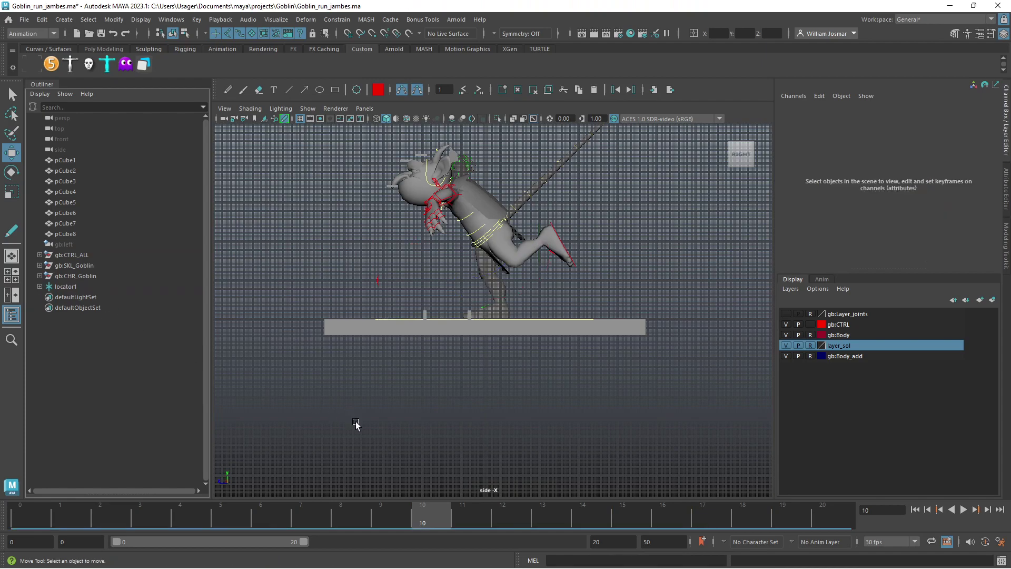
# Select locator1, then the left foot IK control, and play the run back to frame 10
pyautogui.click(78, 288)
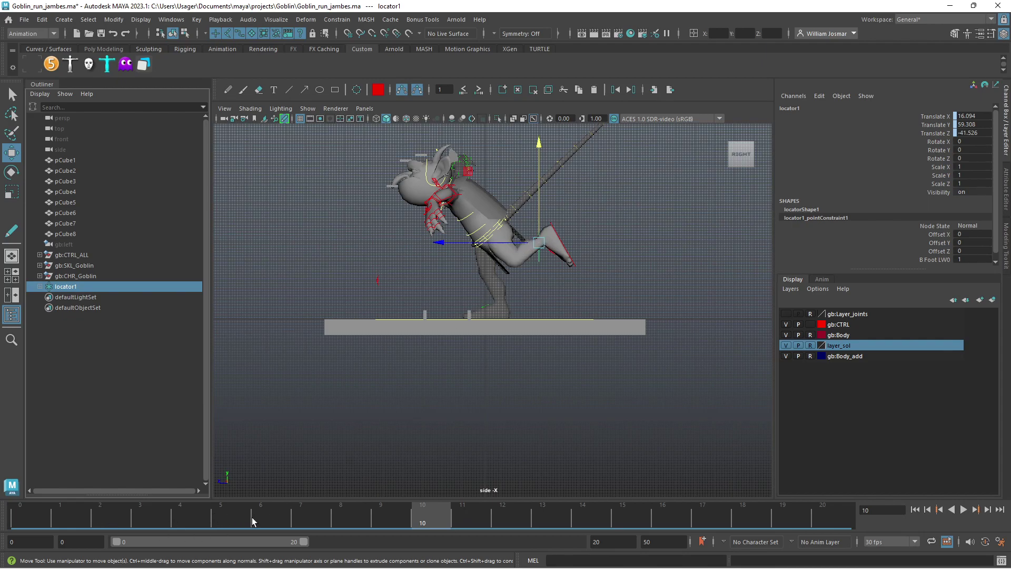
pyautogui.click(553, 226)
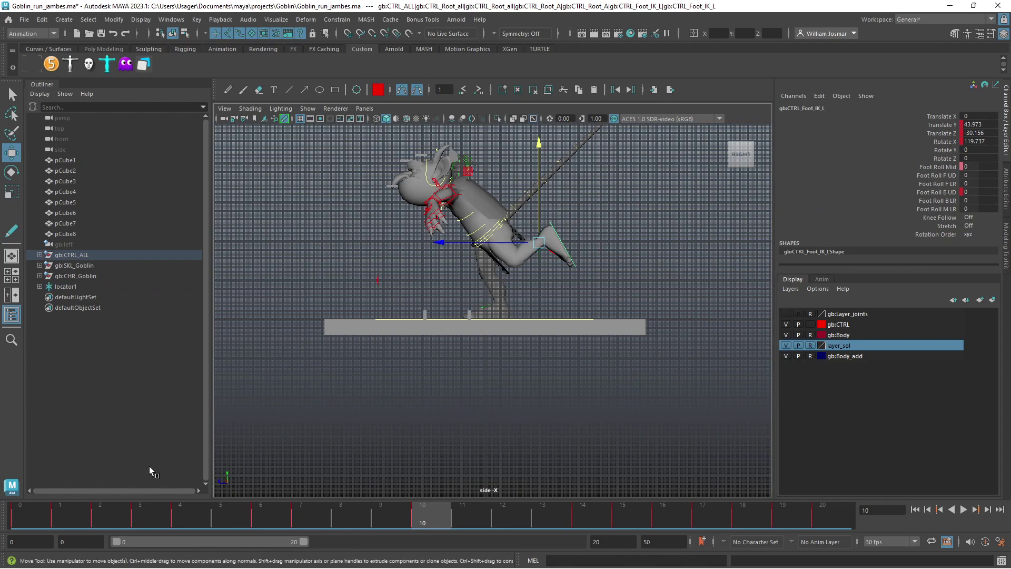
pyautogui.hotkey('alt', 'v')
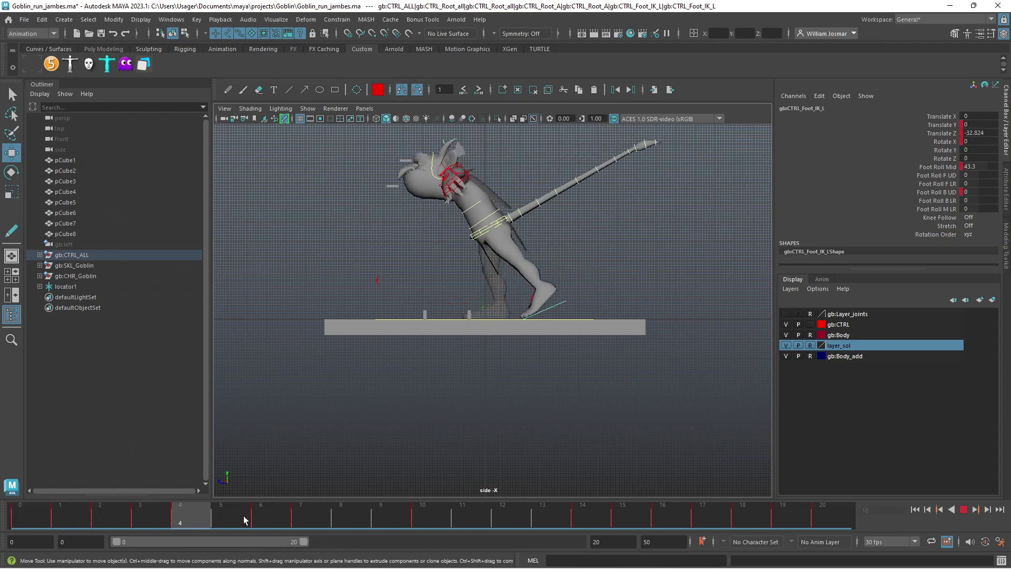
pyautogui.moveTo(827, 523); pyautogui.dragTo(441, 522)
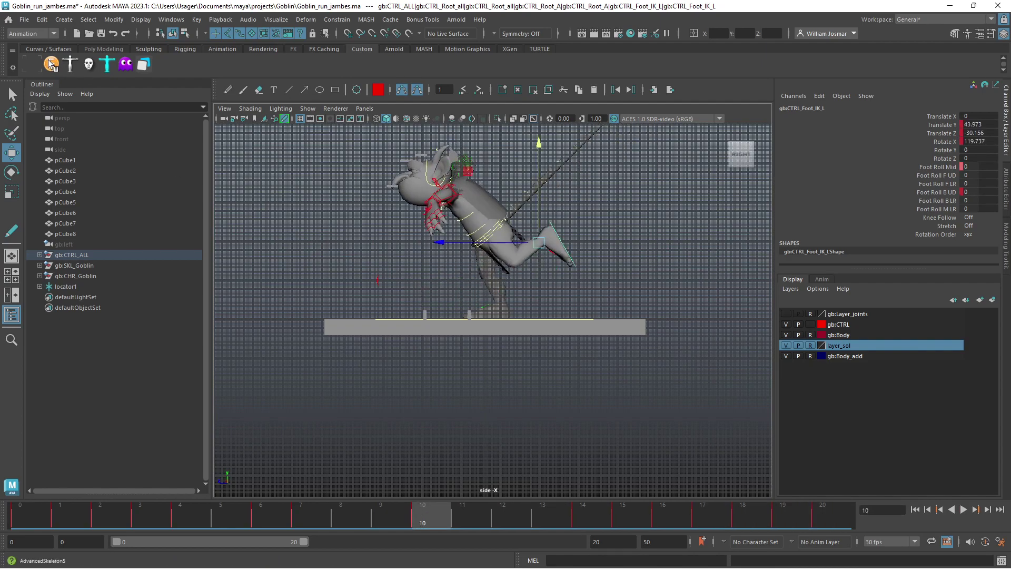
pyautogui.click(33, 64)
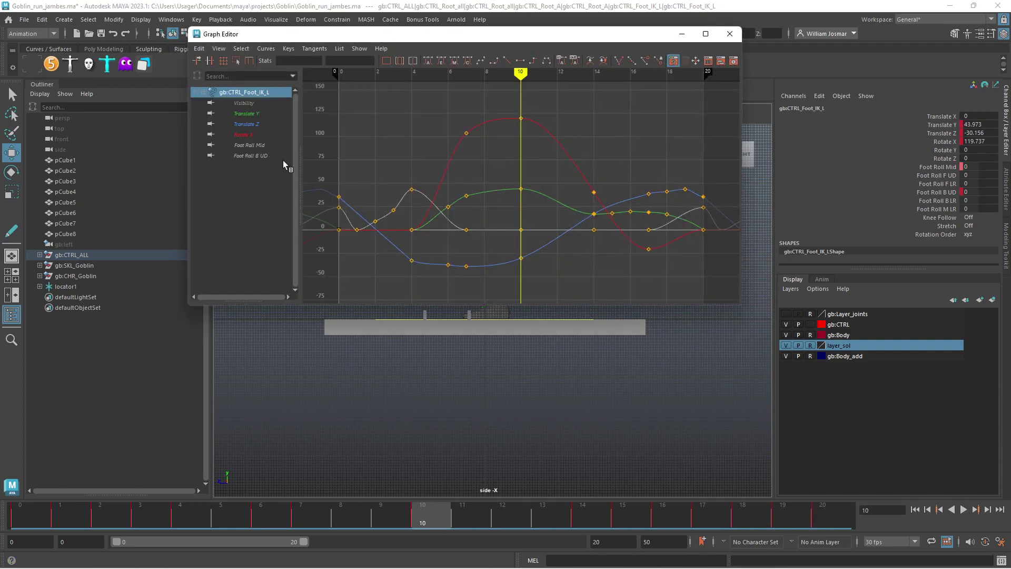
pyautogui.click(260, 111)
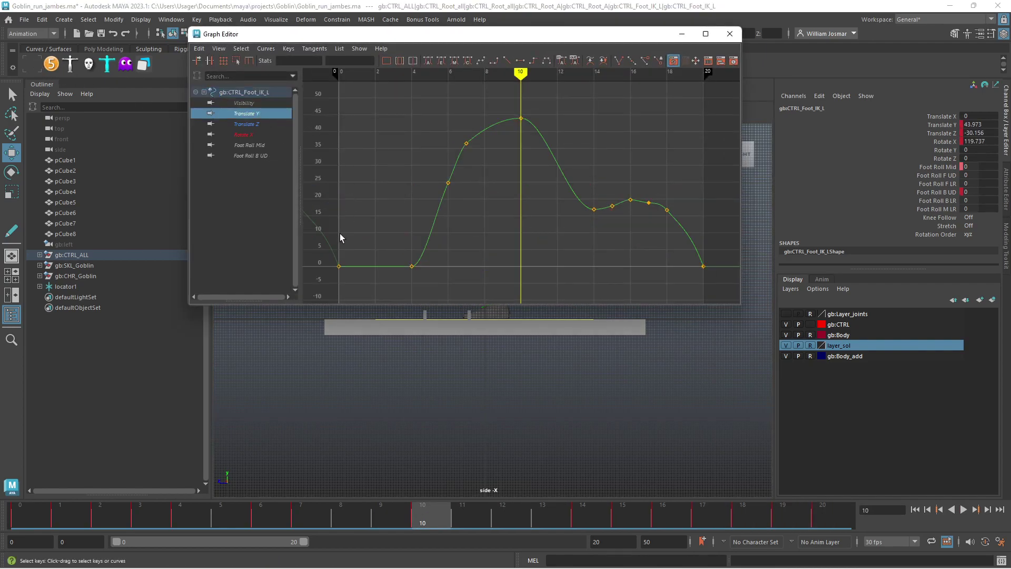
pyautogui.moveTo(337, 277); pyautogui.dragTo(338, 278)
pyautogui.moveTo(715, 226); pyautogui.dragTo(699, 284)
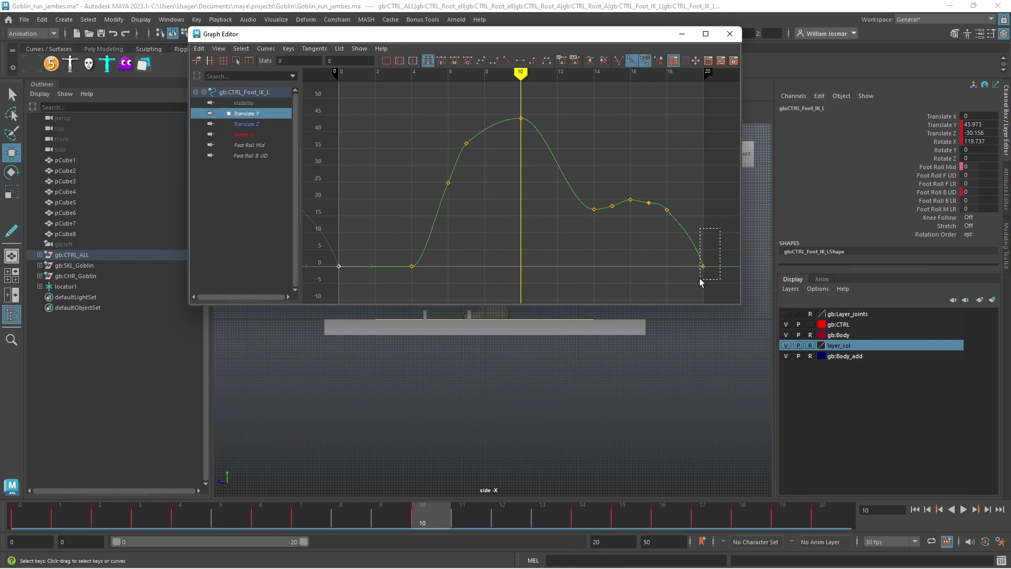
pyautogui.click(248, 123)
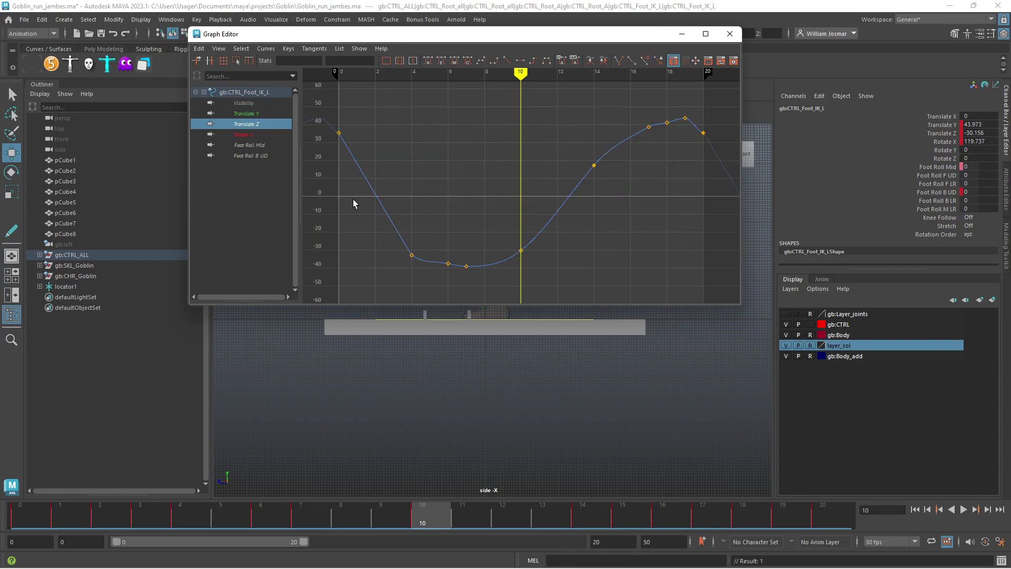
pyautogui.moveTo(345, 126); pyautogui.dragTo(332, 147)
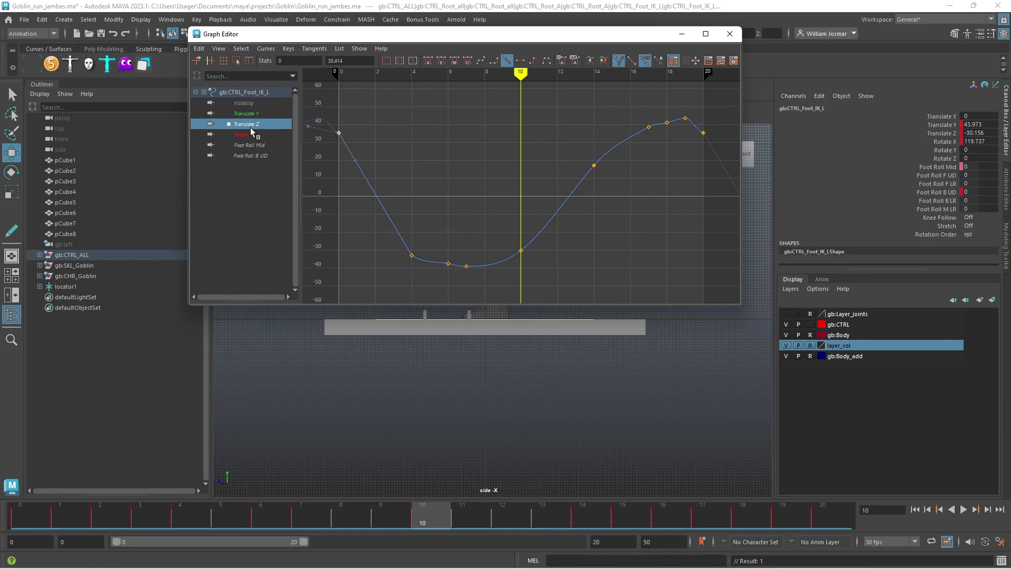
pyautogui.click(359, 116)
pyautogui.click(259, 134)
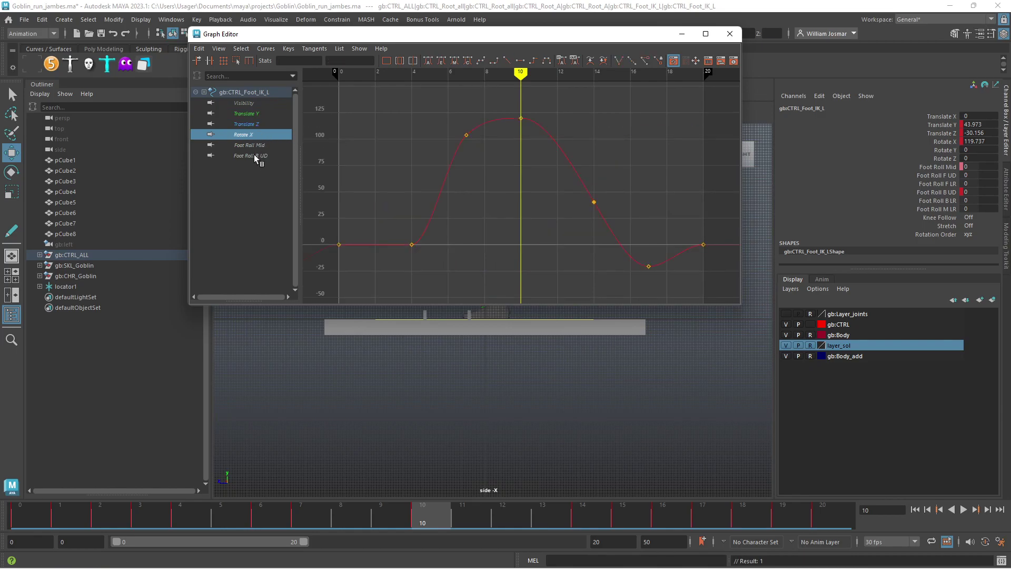
pyautogui.click(256, 144)
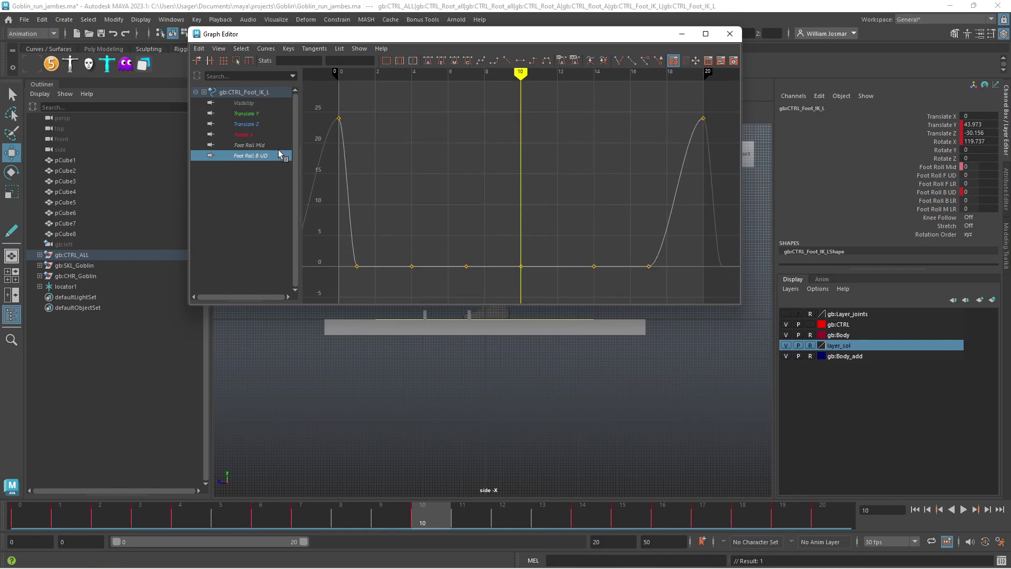
pyautogui.moveTo(355, 112); pyautogui.dragTo(323, 138)
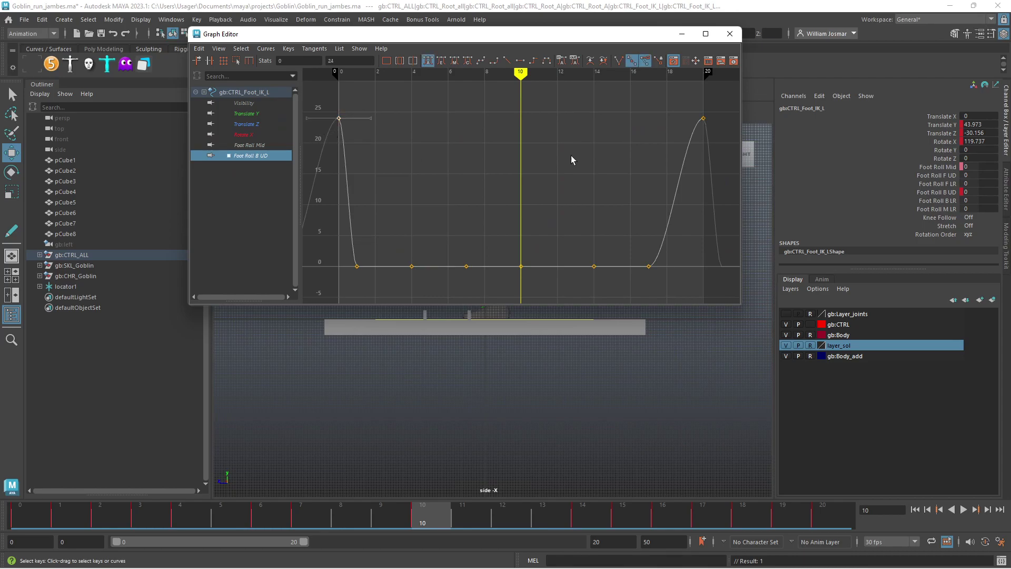
pyautogui.moveTo(690, 100); pyautogui.dragTo(717, 131)
pyautogui.click(258, 135)
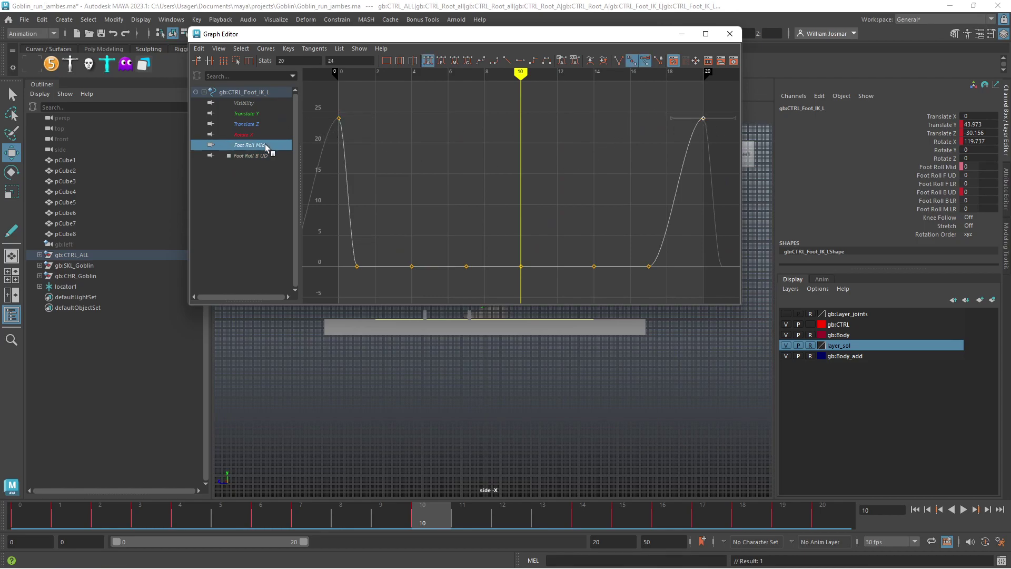
pyautogui.click(258, 124)
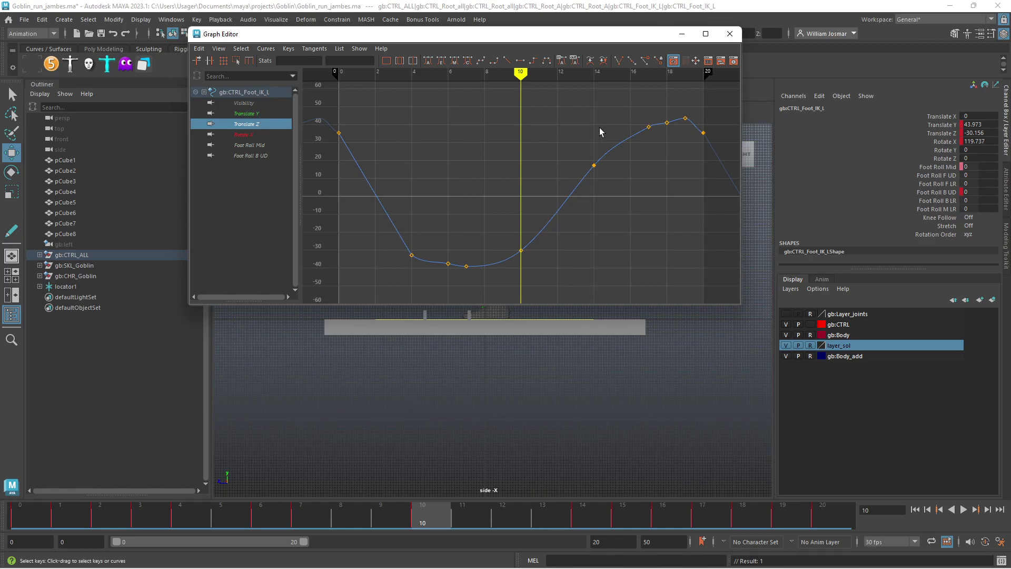
pyautogui.click(731, 34)
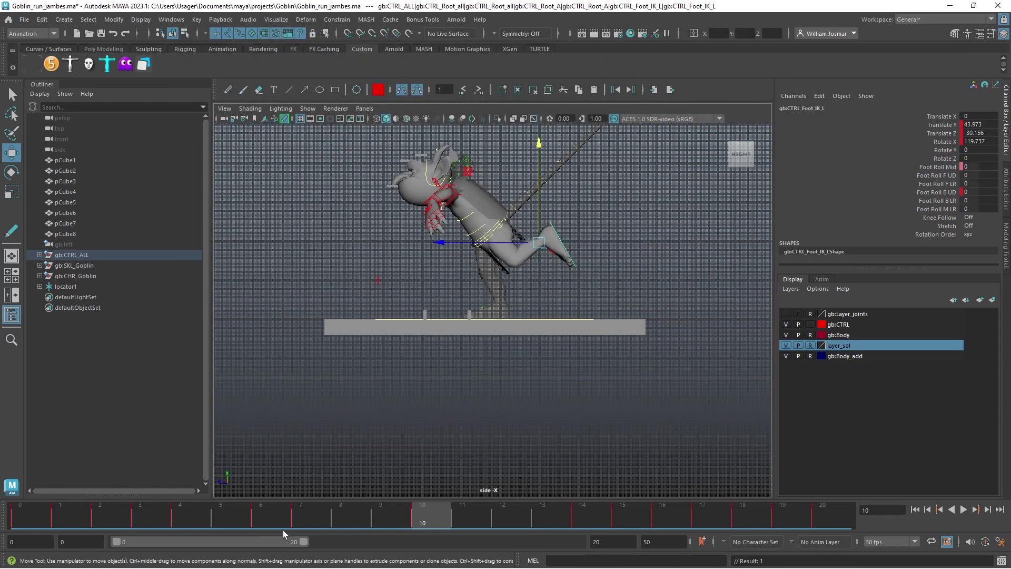
# Copy all the left foot IK control's keys from the time slider at frame 0
pyautogui.moveTo(200, 511); pyautogui.dragTo(16, 521)
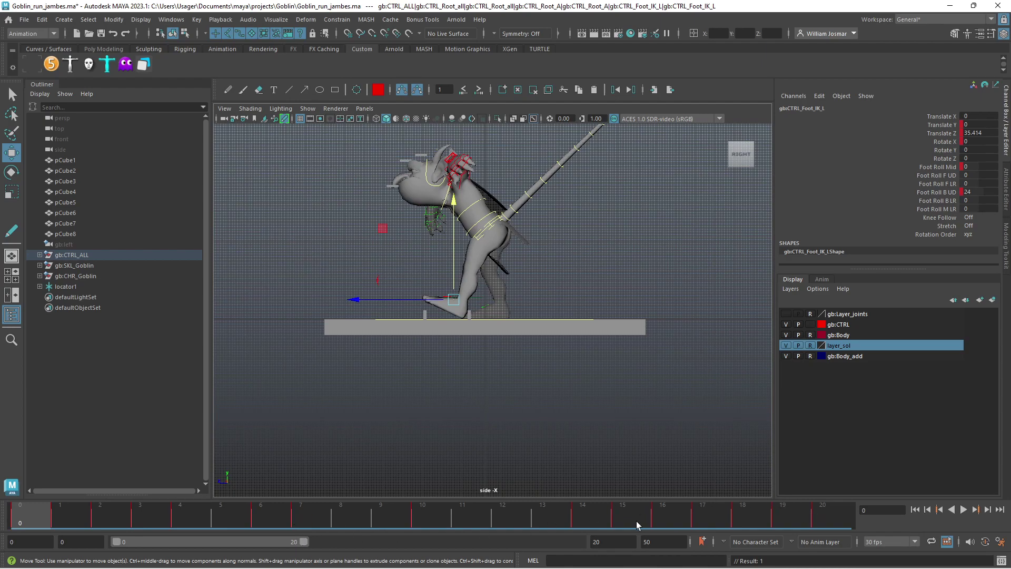
pyautogui.doubleClick(185, 511)
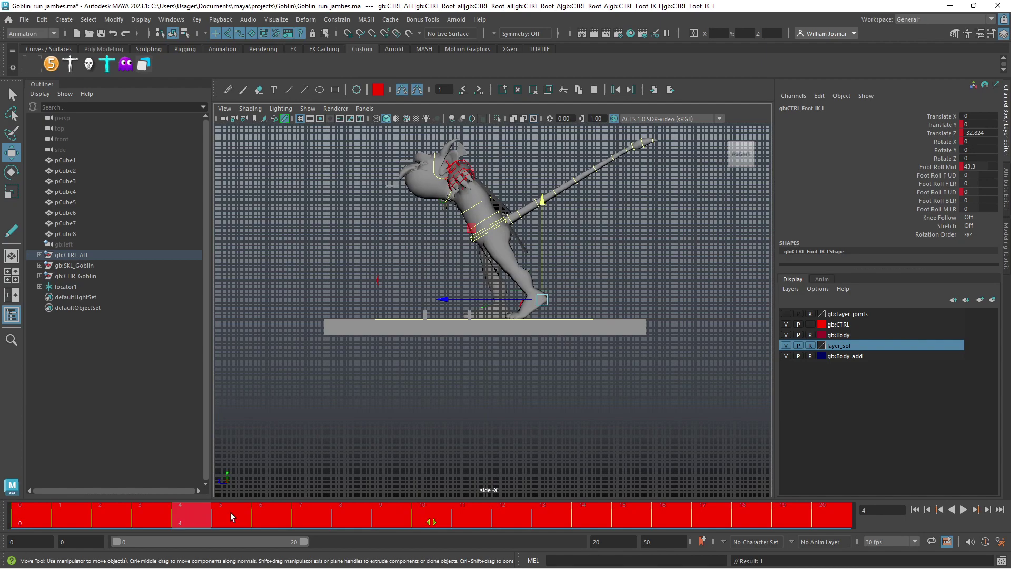
pyautogui.rightClick(234, 517)
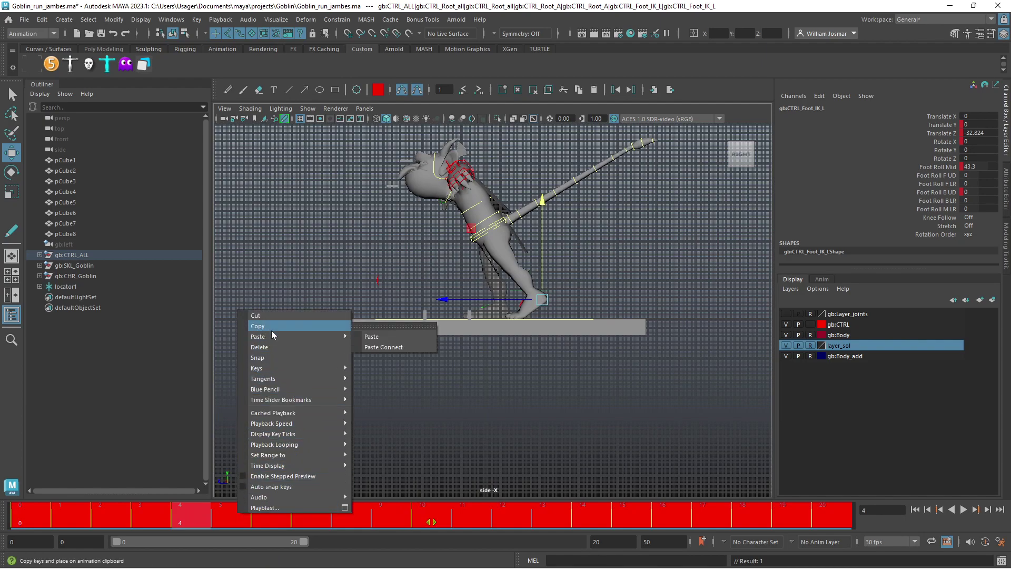
pyautogui.click(272, 327)
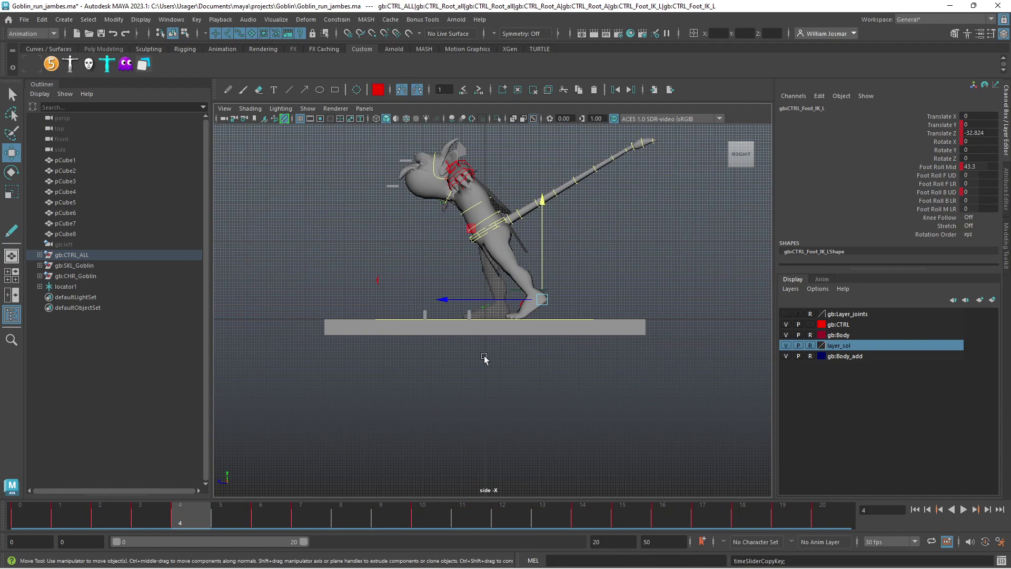
pyautogui.click(612, 255)
# Paste the copied keys onto CTRL_Foot_IK_R at frame 0
pyautogui.press('space')
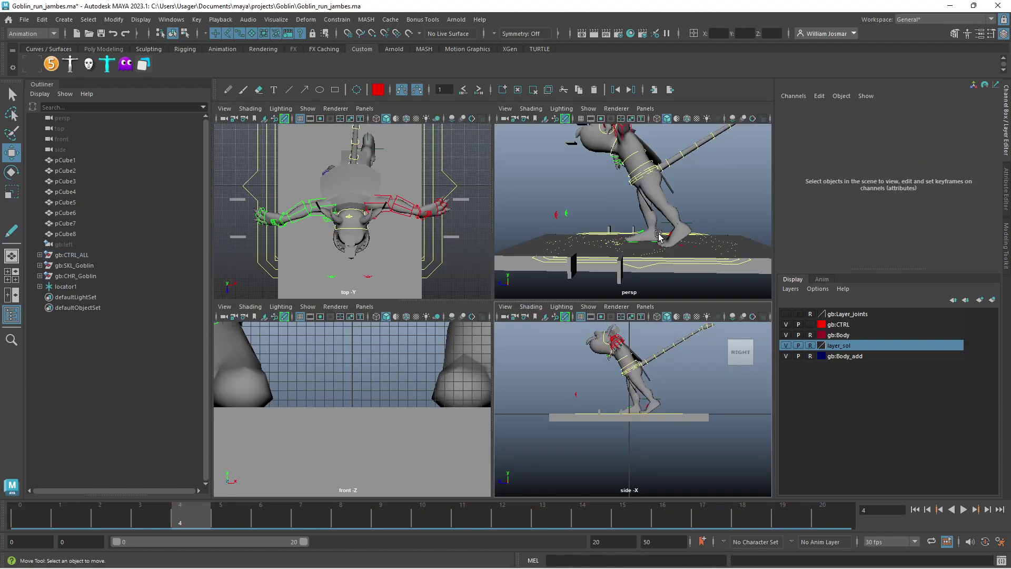
pyautogui.click(636, 246)
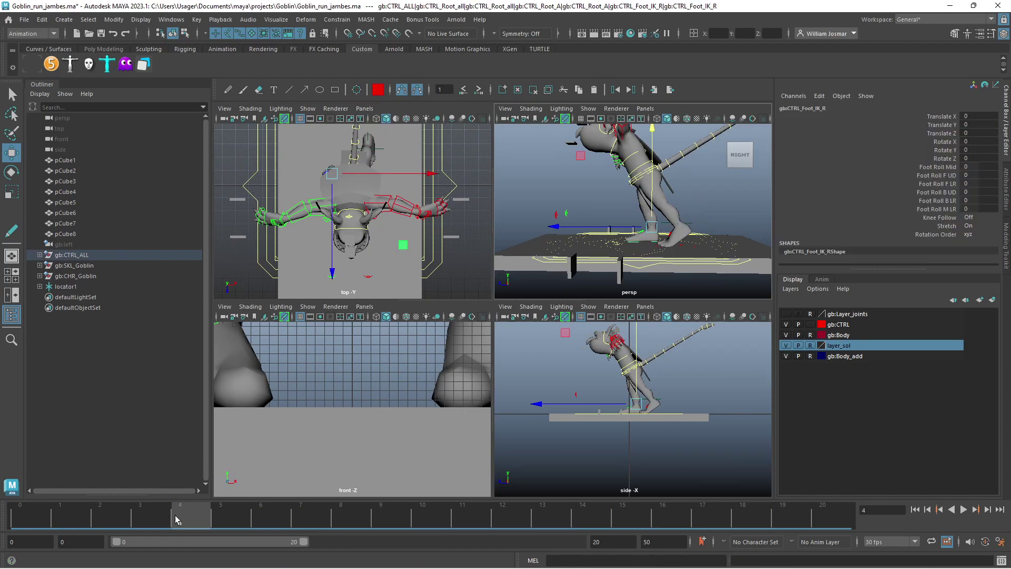
pyautogui.moveTo(179, 521); pyautogui.dragTo(25, 522)
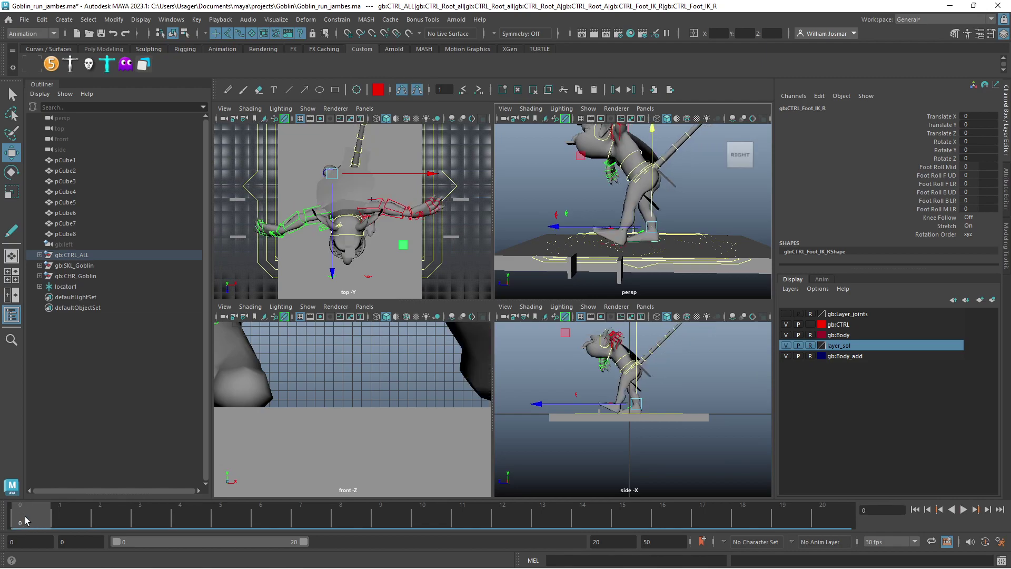
pyautogui.rightClick(27, 517)
pyautogui.moveTo(49, 336)
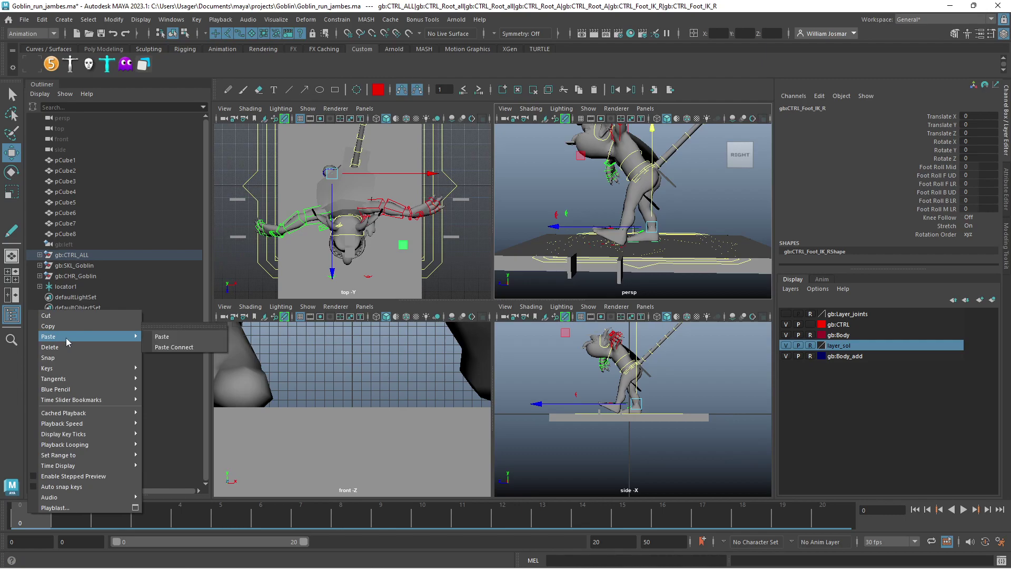
pyautogui.click(156, 336)
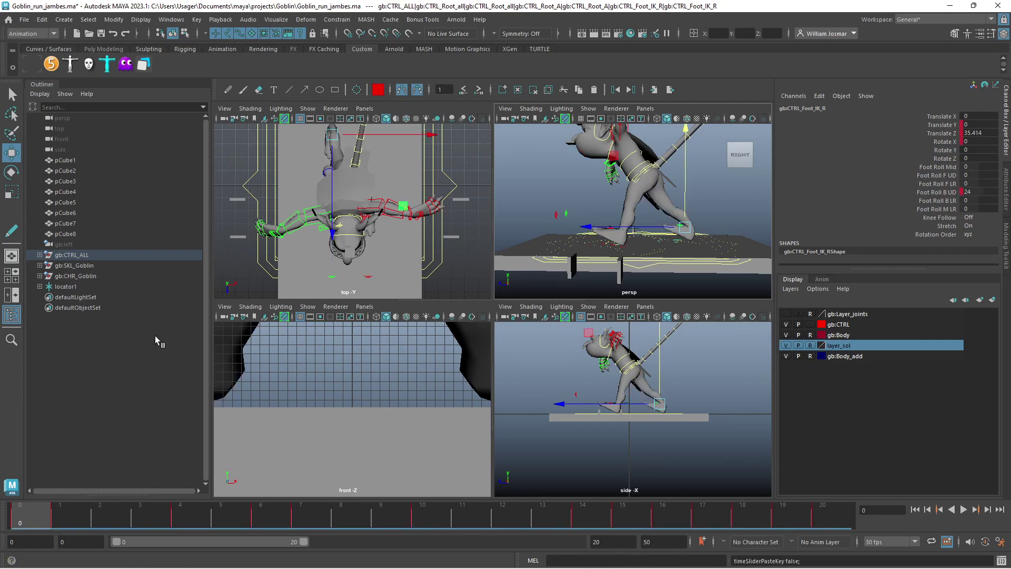
pyautogui.click(527, 196)
pyautogui.press('space')
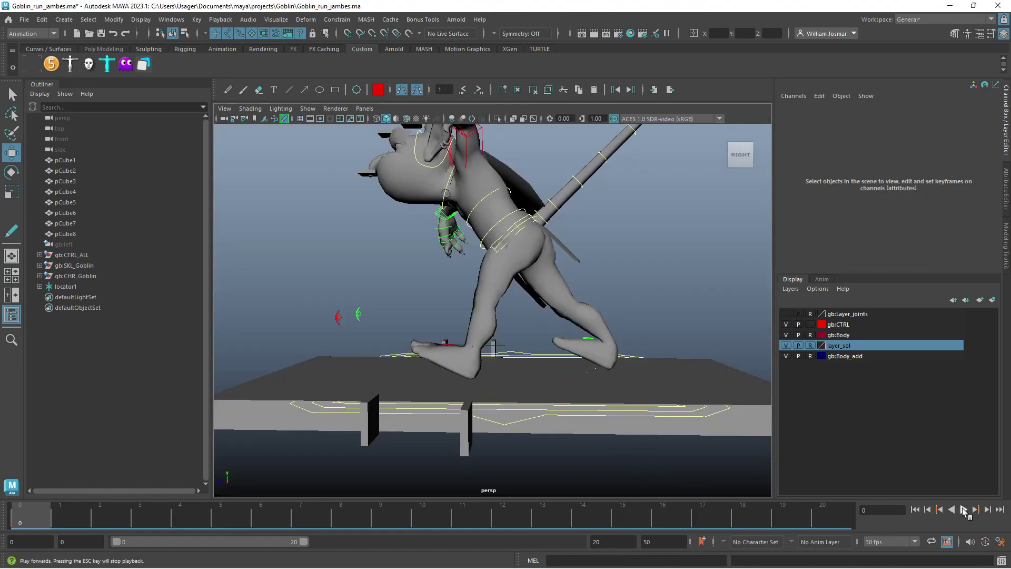
# Play the run cycle, stop it, and return to frame 0
pyautogui.click(964, 509)
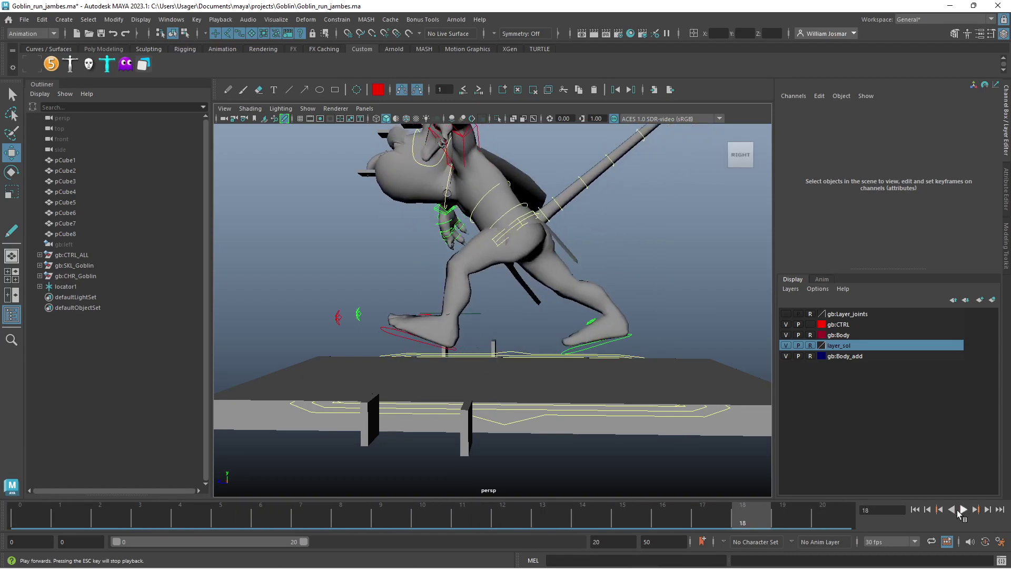
pyautogui.click(964, 510)
pyautogui.click(483, 523)
pyautogui.moveTo(483, 523); pyautogui.dragTo(20, 521)
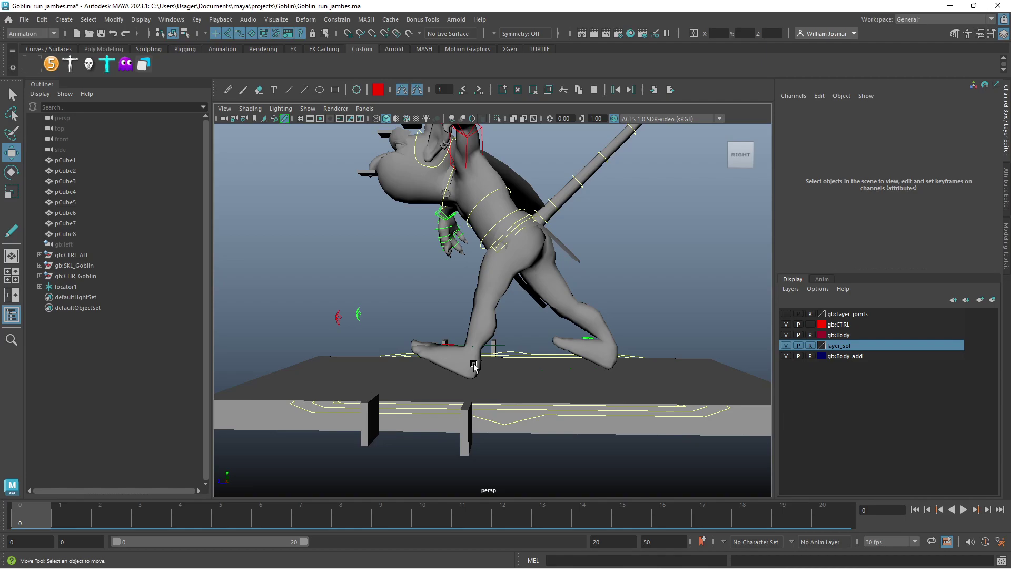
# Switch to wireframe, dolly in on the feet, and select gb:CTRL_Foot_IK_L
pyautogui.press('4')
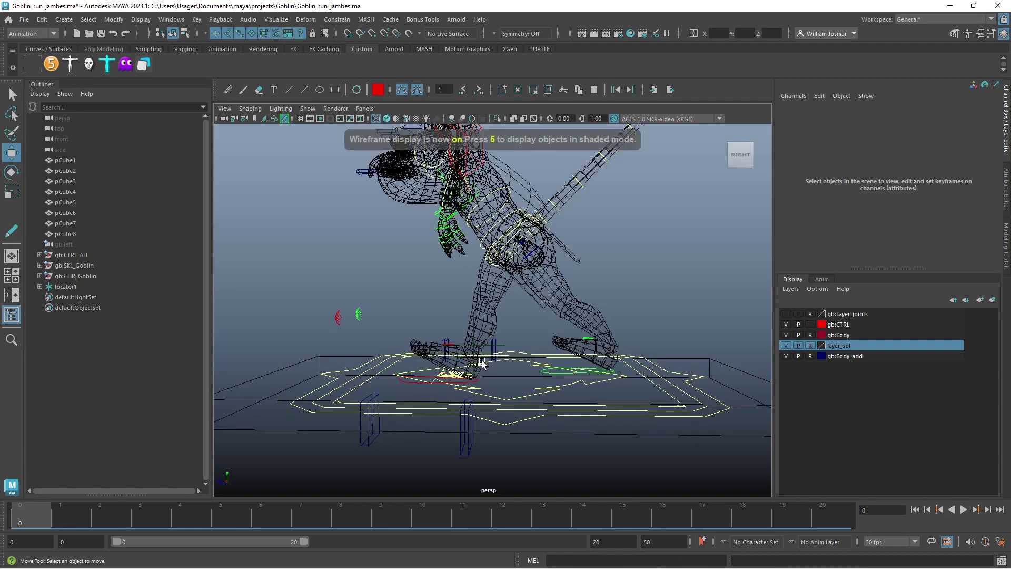
pyautogui.keyDown('alt'); pyautogui.moveTo(458, 389); pyautogui.dragTo(613, 393, button='right'); pyautogui.keyUp('alt')
pyautogui.keyDown('alt'); pyautogui.moveTo(613, 392); pyautogui.dragTo(611, 369); pyautogui.keyUp('alt')
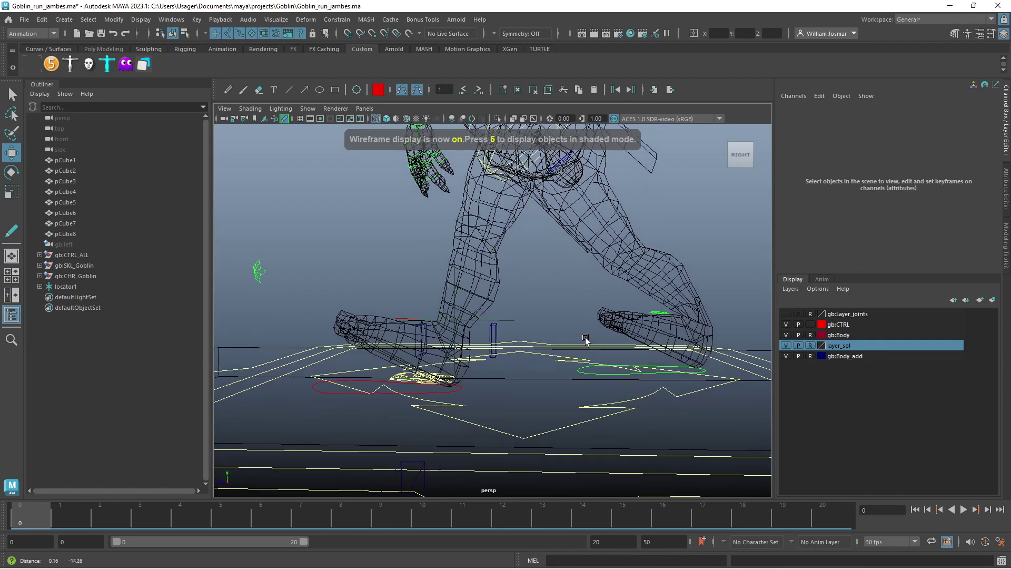
pyautogui.click(445, 394)
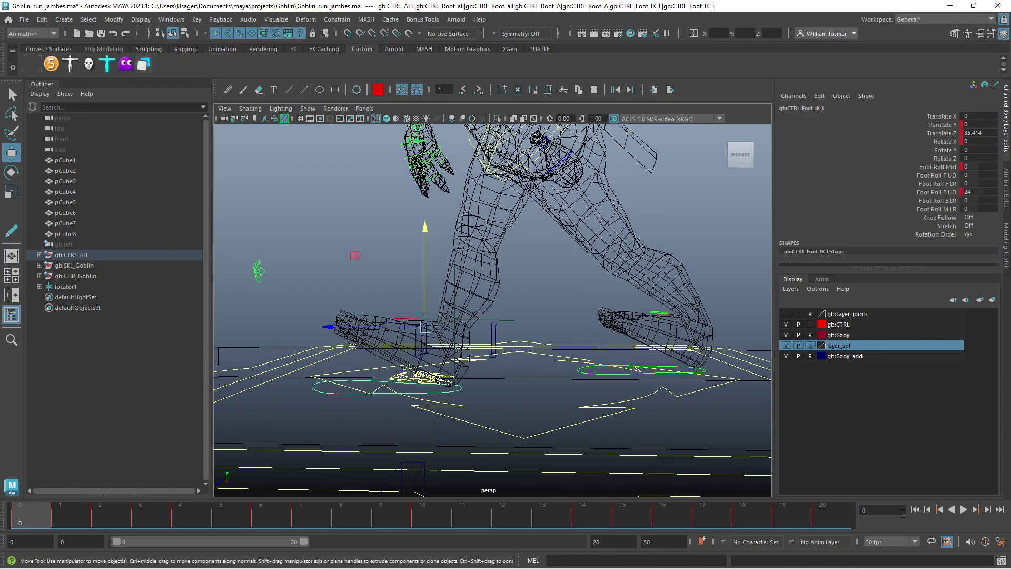
# Briefly review the CTRL_Foot_IK_L curves in the Graph Editor, then return the viewport to shaded display
pyautogui.click(32, 64)
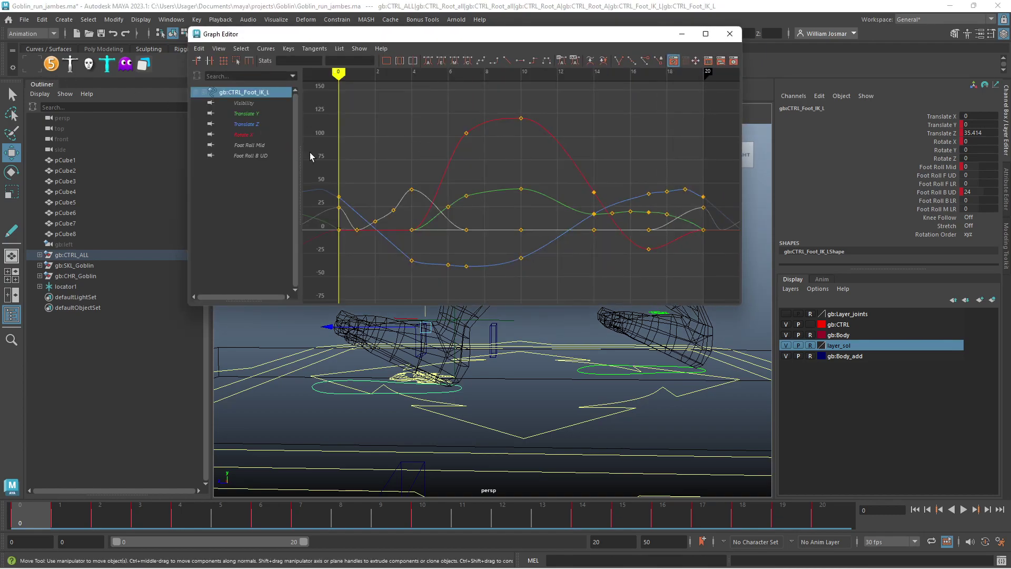
pyautogui.moveTo(435, 40)
pyautogui.mouseDown()
pyautogui.moveTo(713, 65)
pyautogui.moveTo(588, 81)
pyautogui.mouseUp()
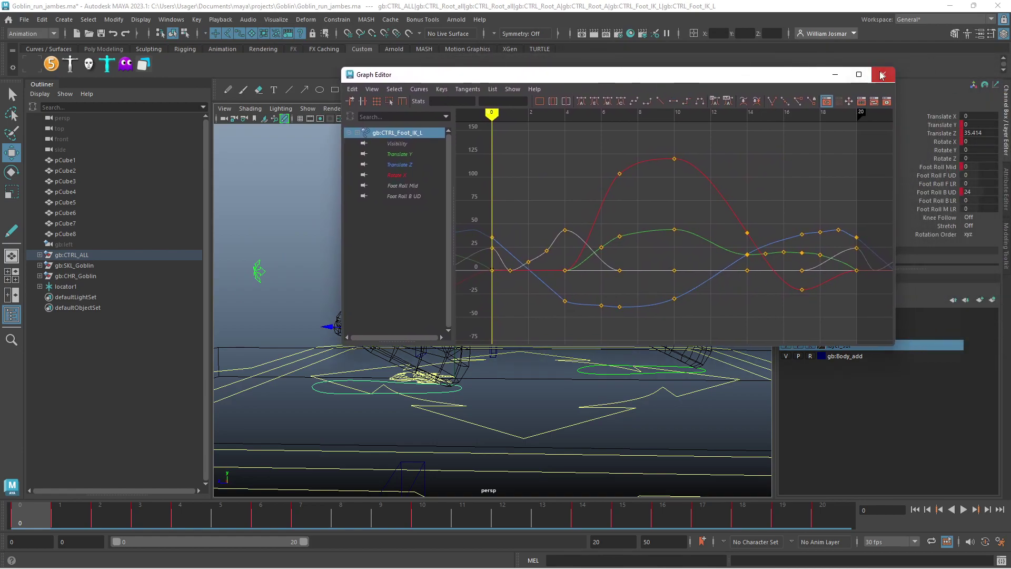
pyautogui.click(883, 74)
pyautogui.press('5')
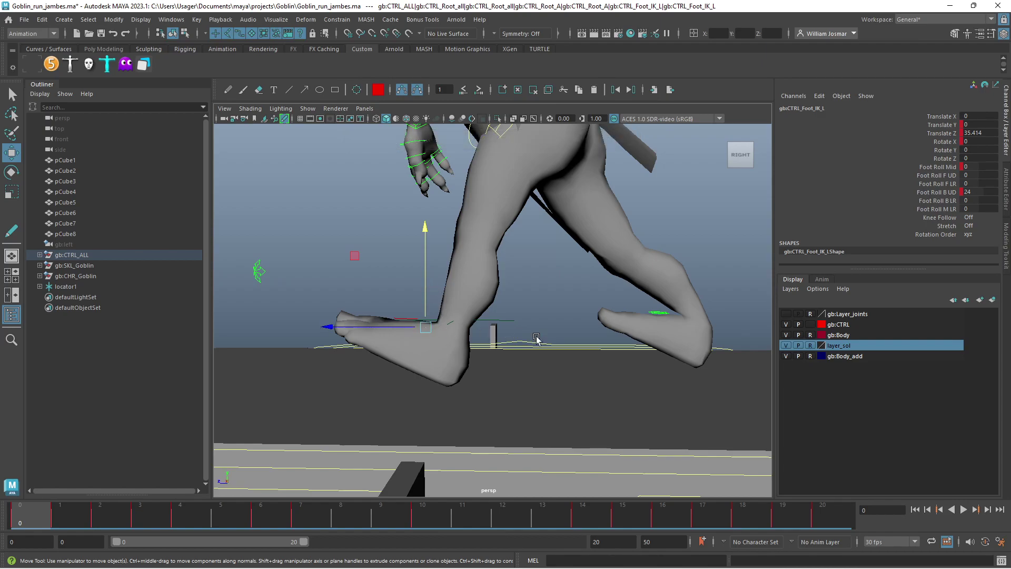
# In wireframe, slide the right foot IK control back and forth along Z to test the leg
pyautogui.press('4')
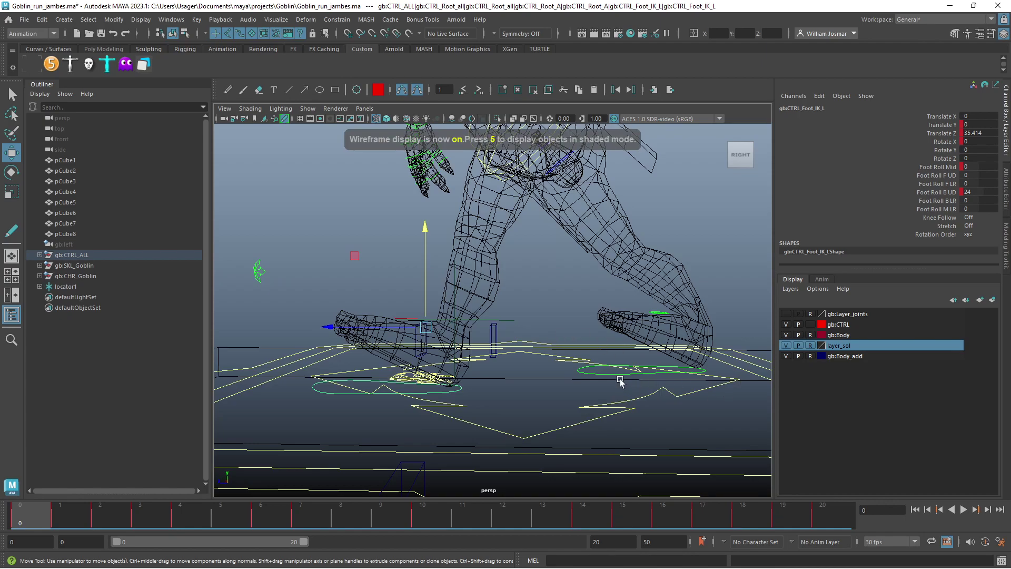
pyautogui.click(604, 374)
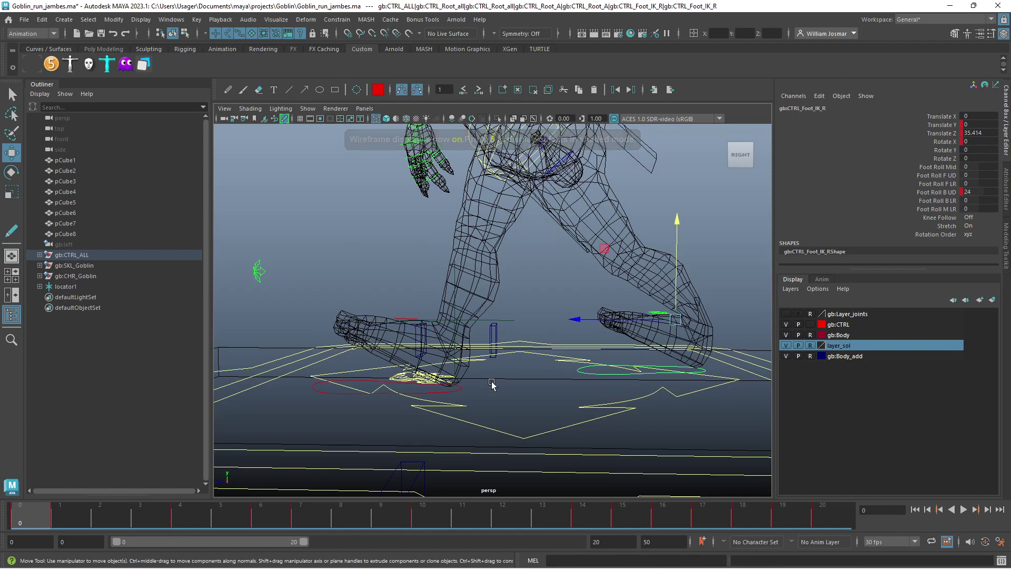
pyautogui.click(361, 392)
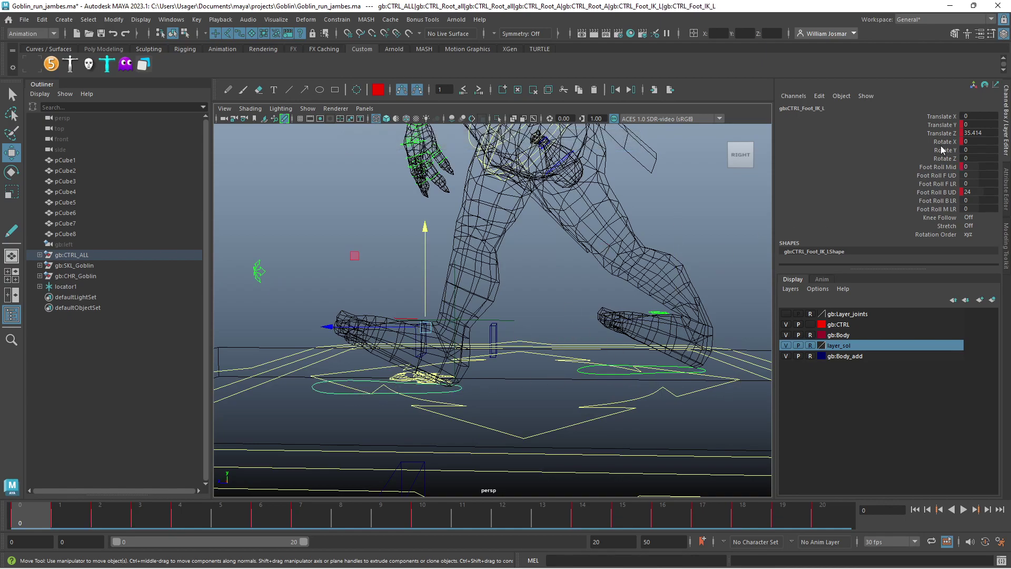
pyautogui.click(605, 374)
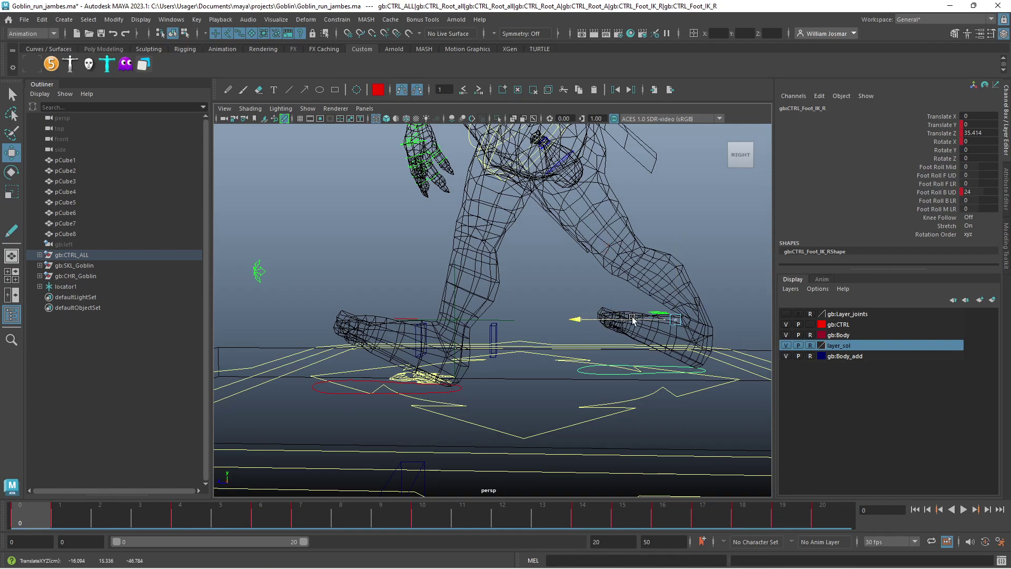
pyautogui.moveTo(633, 319); pyautogui.dragTo(392, 302)
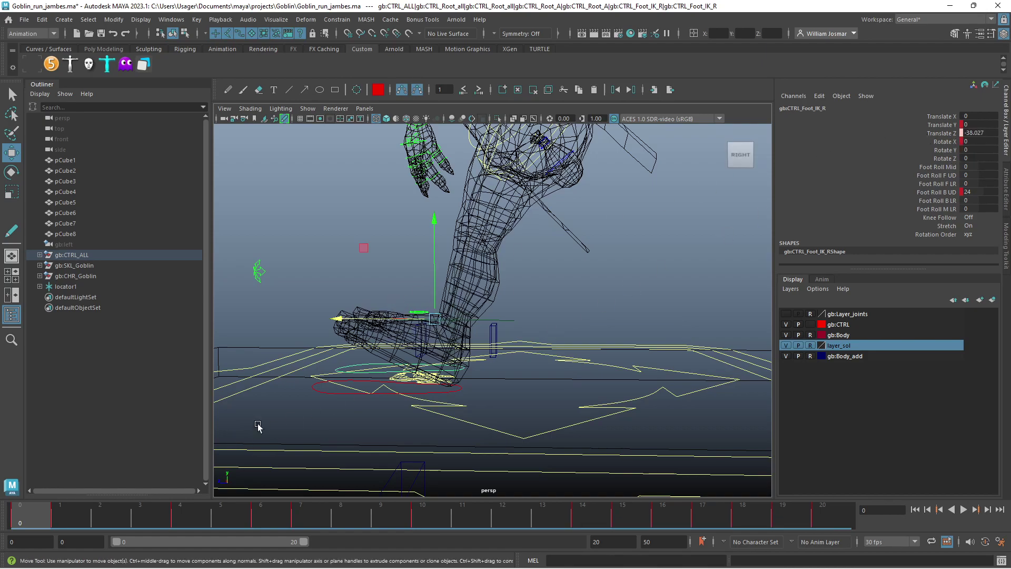
pyautogui.moveTo(396, 322); pyautogui.dragTo(557, 334)
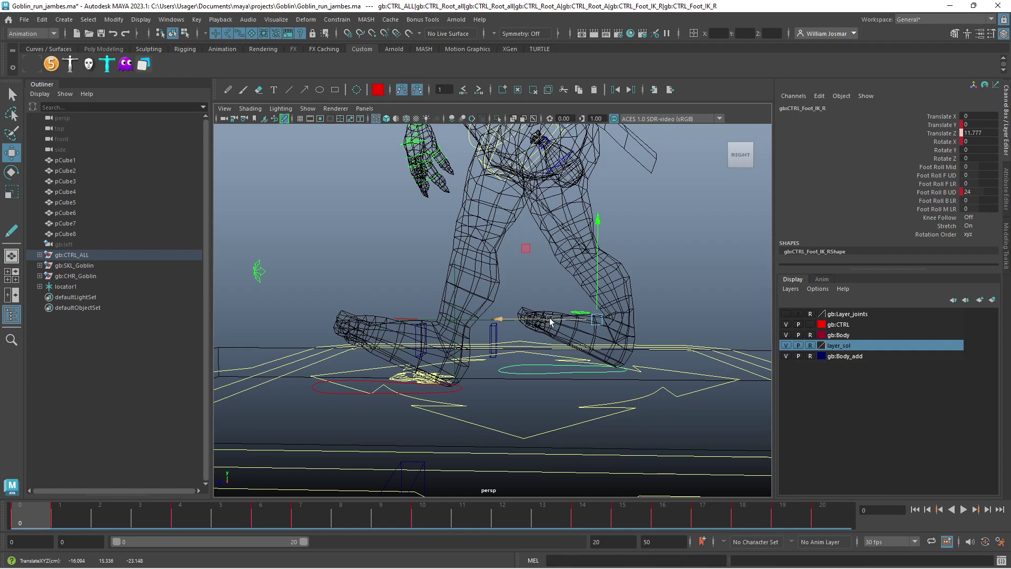
pyautogui.moveTo(557, 334)
pyautogui.mouseDown()
pyautogui.moveTo(338, 316)
pyautogui.moveTo(624, 333)
pyautogui.mouseUp()
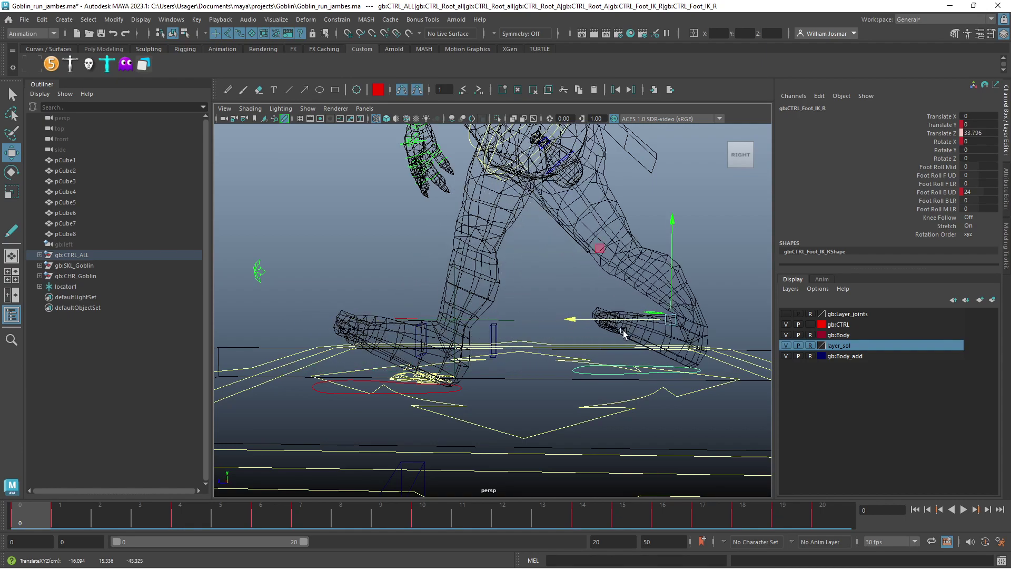
# Push the left foot IK control further along Z (48.958), then play the run cycle
pyautogui.click(350, 393)
pyautogui.moveTo(385, 329); pyautogui.dragTo(331, 327)
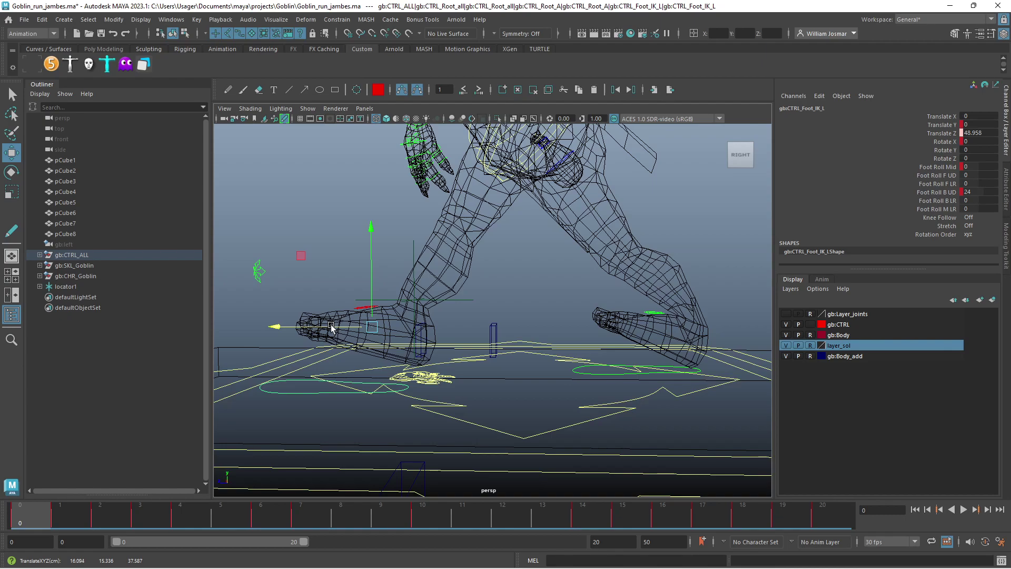
pyautogui.click(597, 373)
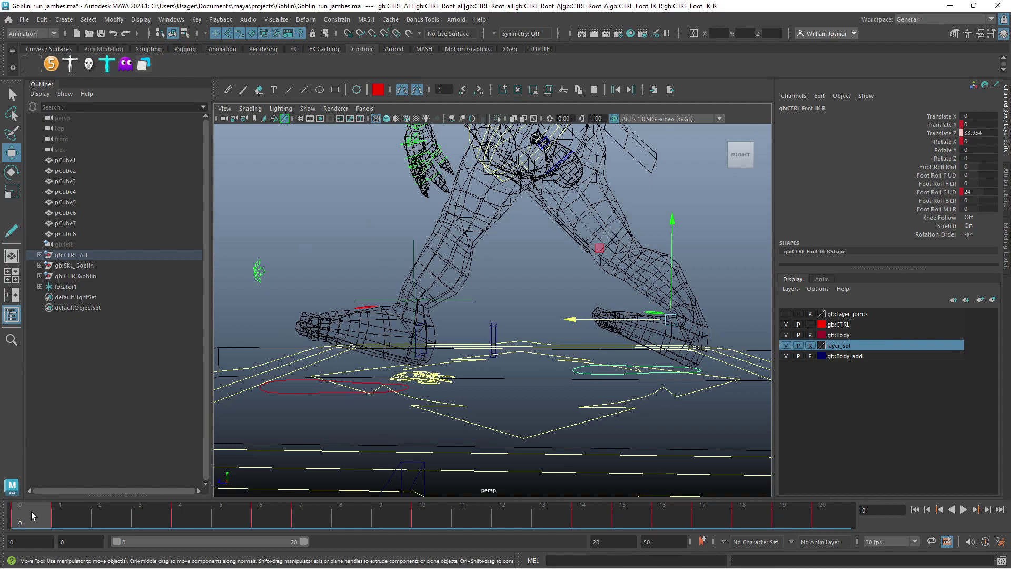
pyautogui.hotkey('alt', 'v')
pyautogui.hotkey('alt', 'v')
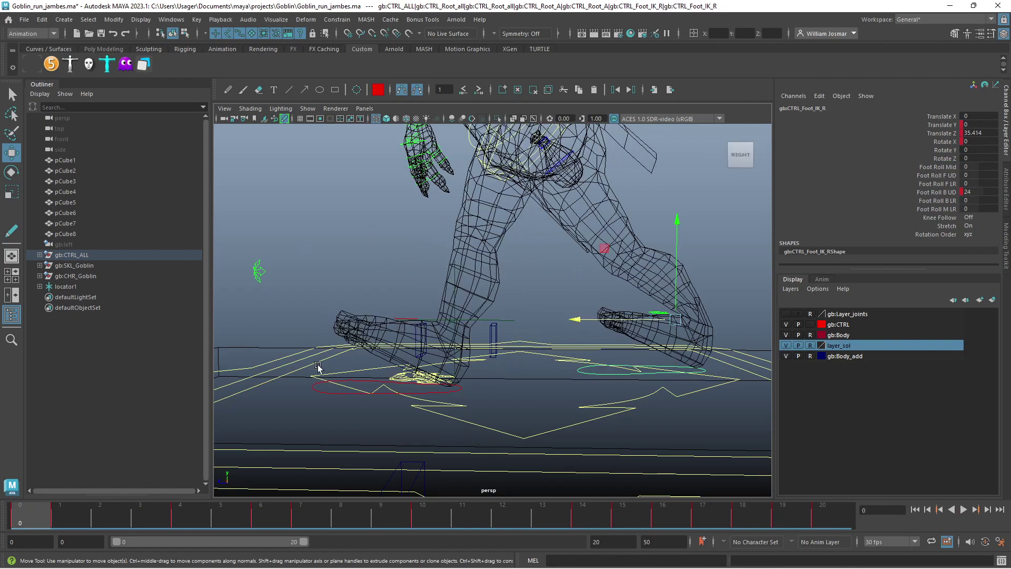
# Isolate and frame the right foot IK control's Translate Z curve in the Graph Editor
pyautogui.click(36, 64)
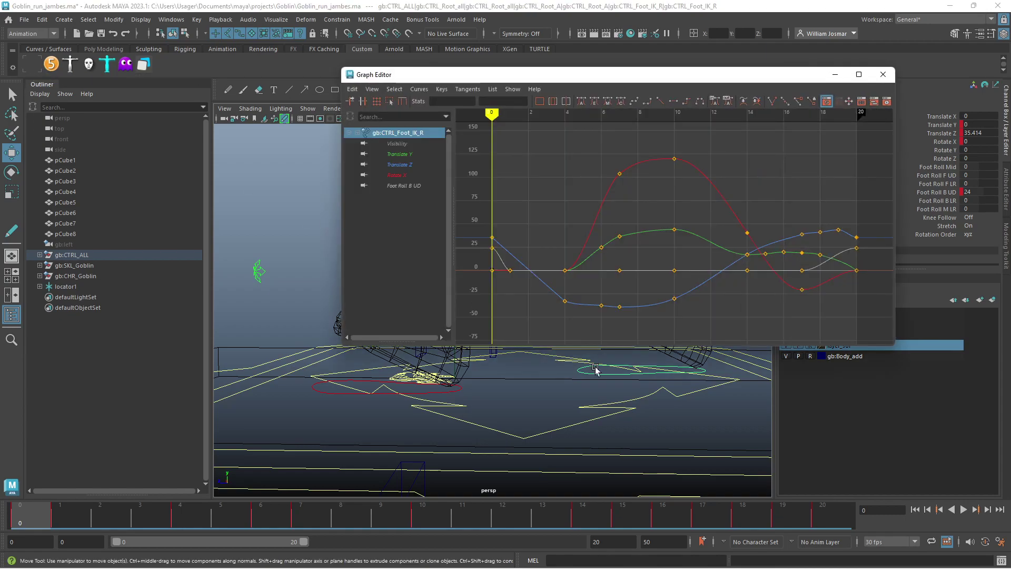
pyautogui.click(409, 165)
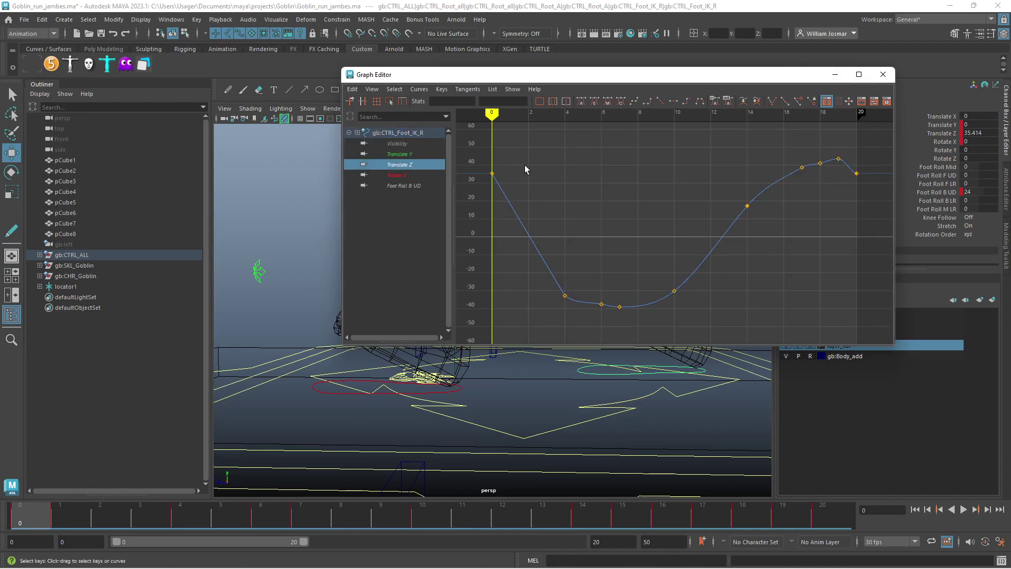
pyautogui.moveTo(527, 165); pyautogui.dragTo(486, 185)
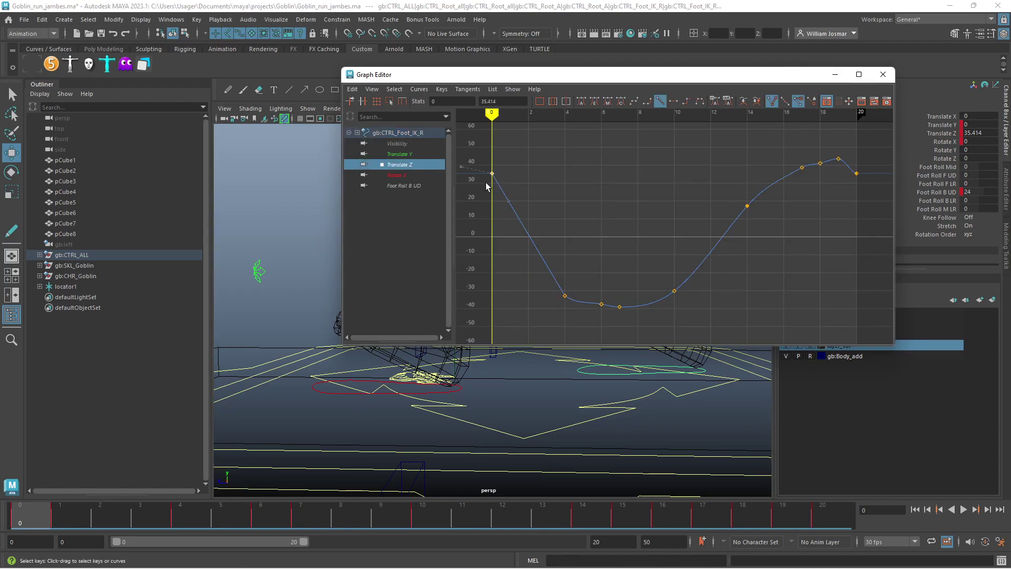
pyautogui.press('a')
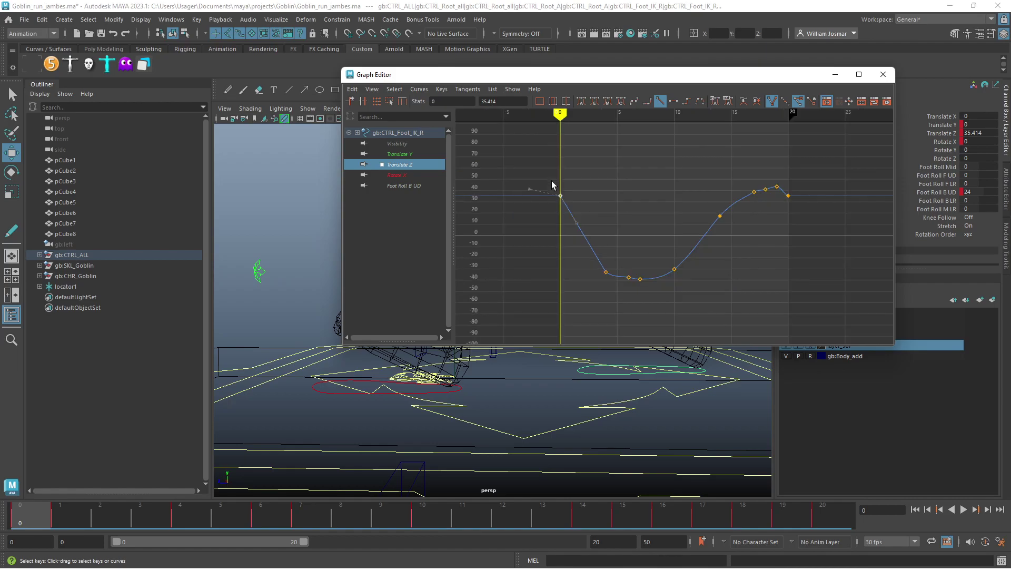
pyautogui.click(634, 176)
# Select all Translate Z keys and negate them with *=-1, giving -35.414 at frame 0
pyautogui.moveTo(538, 149); pyautogui.dragTo(830, 320)
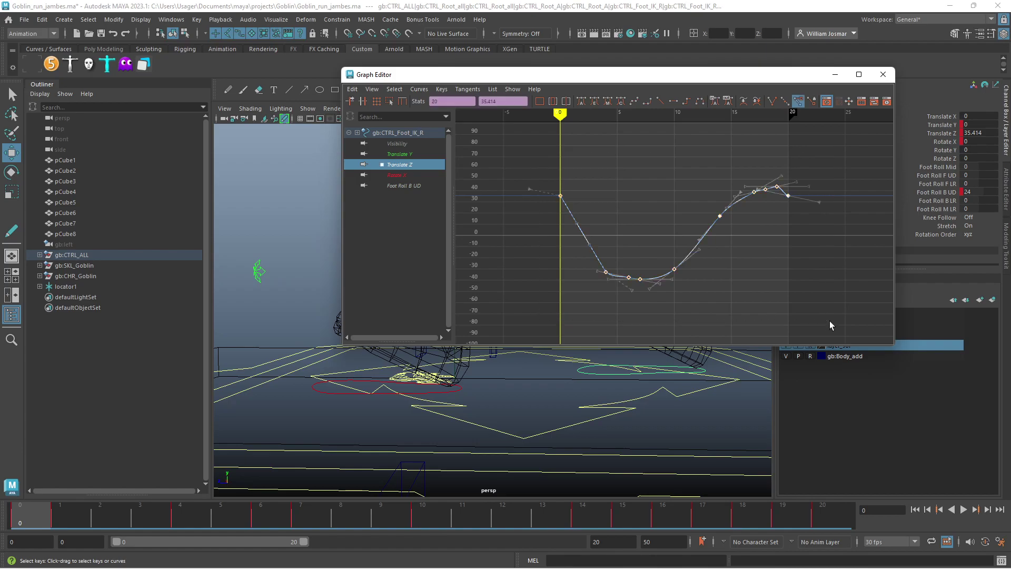
pyautogui.moveTo(513, 101); pyautogui.dragTo(466, 102)
pyautogui.press('BackSpace')
pyautogui.press('Return')
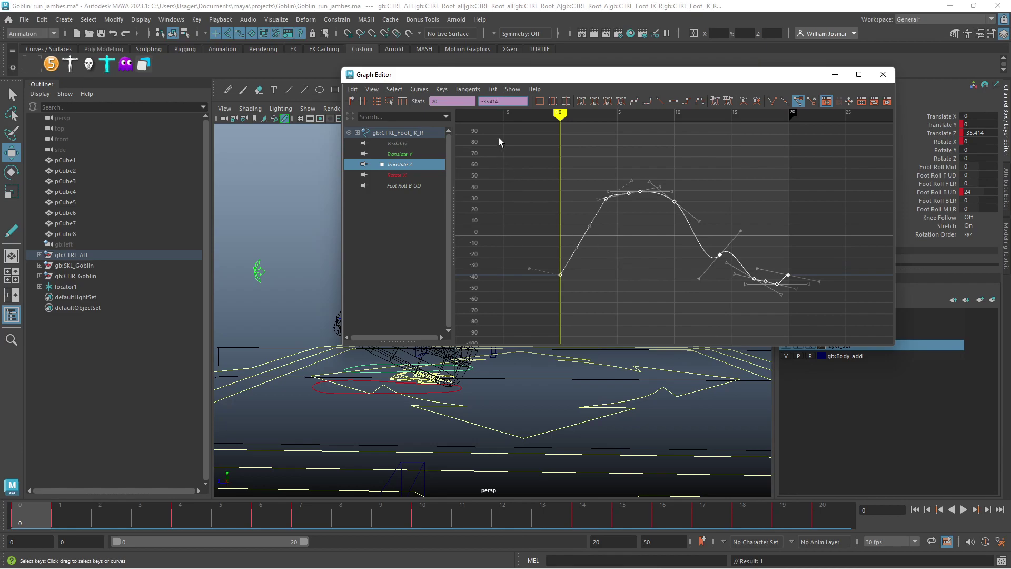
pyautogui.moveTo(513, 103); pyautogui.dragTo(467, 103)
pyautogui.click(1001, 561)
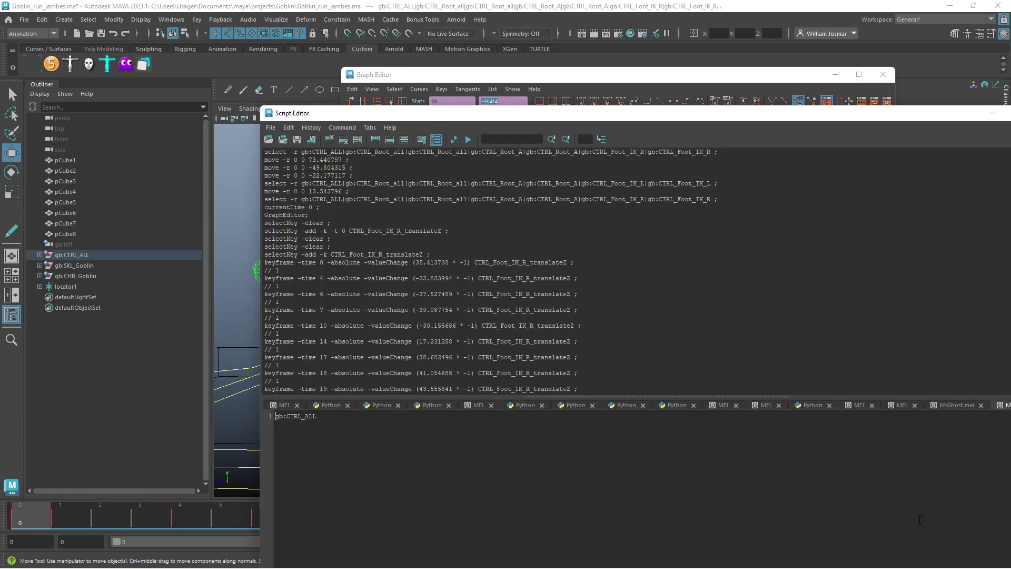
pyautogui.moveTo(332, 417); pyautogui.dragTo(254, 417)
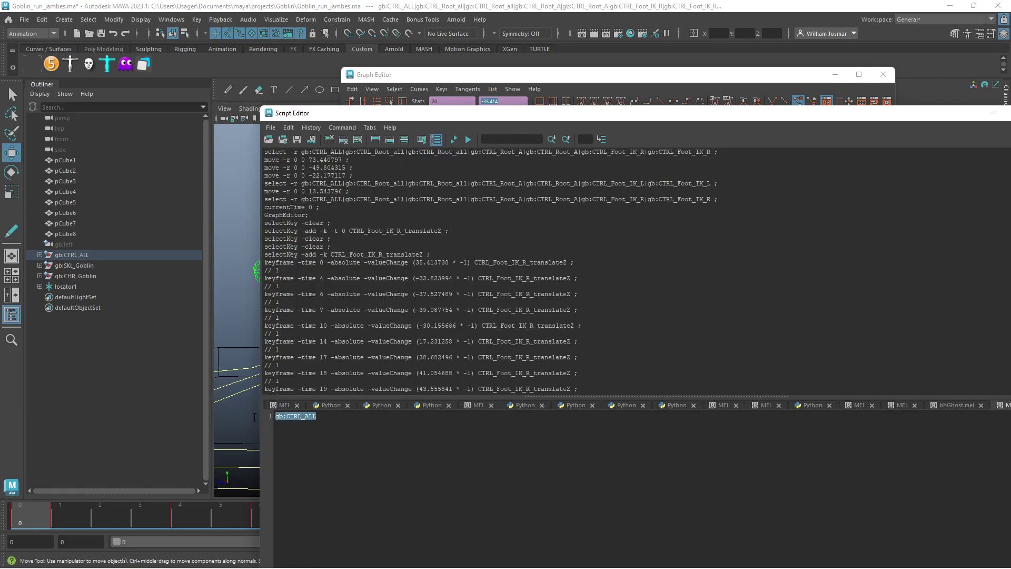
pyautogui.press('BackSpace')
pyautogui.write('*=-1')
pyautogui.keyDown('ctrl'); pyautogui.scroll(2, 337, 422); pyautogui.keyUp('ctrl')
pyautogui.keyDown('ctrl'); pyautogui.scroll(2, 369, 443); pyautogui.keyUp('ctrl')
pyautogui.keyDown('ctrl'); pyautogui.scroll(2, 394, 455); pyautogui.keyUp('ctrl')
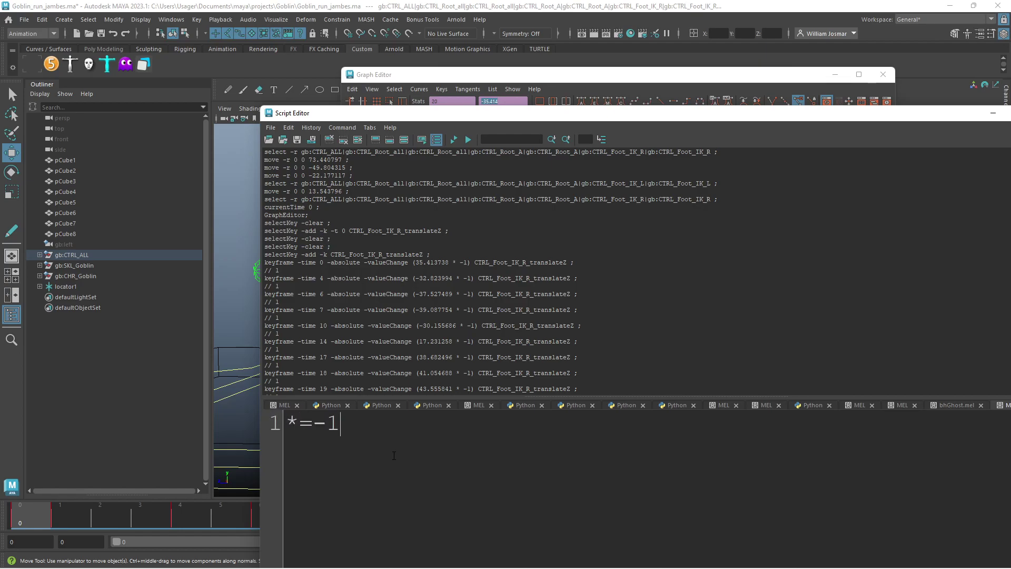
pyautogui.keyDown('ctrl'); pyautogui.scroll(2, 394, 455); pyautogui.keyUp('ctrl')
pyautogui.keyDown('ctrl'); pyautogui.scroll(2, 374, 447); pyautogui.keyUp('ctrl')
pyautogui.keyDown('ctrl'); pyautogui.scroll(2, 353, 440); pyautogui.keyUp('ctrl')
pyautogui.keyDown('ctrl'); pyautogui.scroll(2, 326, 430); pyautogui.keyUp('ctrl')
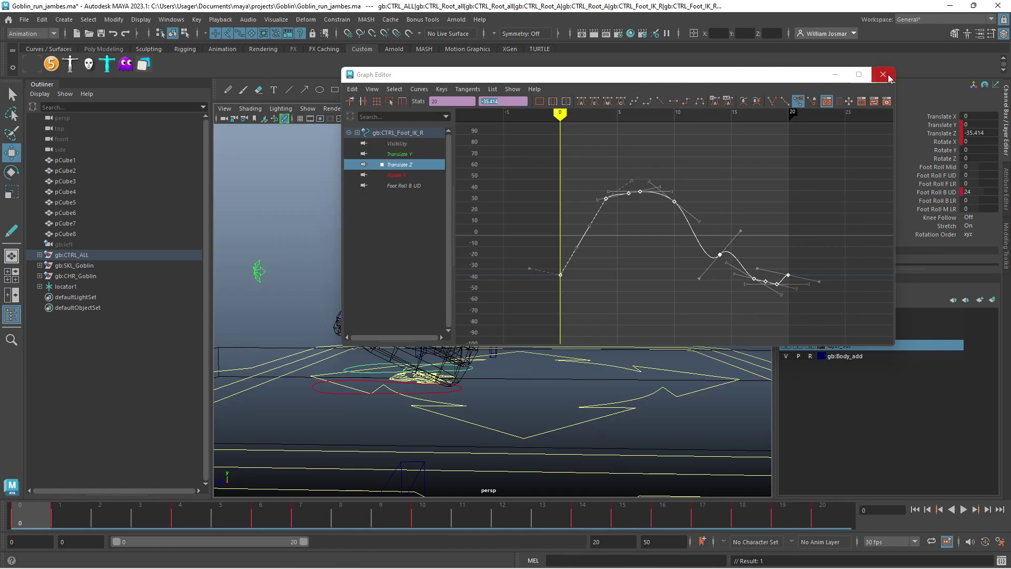
# Close the Graph Editor, deselect everything and show the goblin shaded
pyautogui.click(883, 75)
pyautogui.click(396, 239)
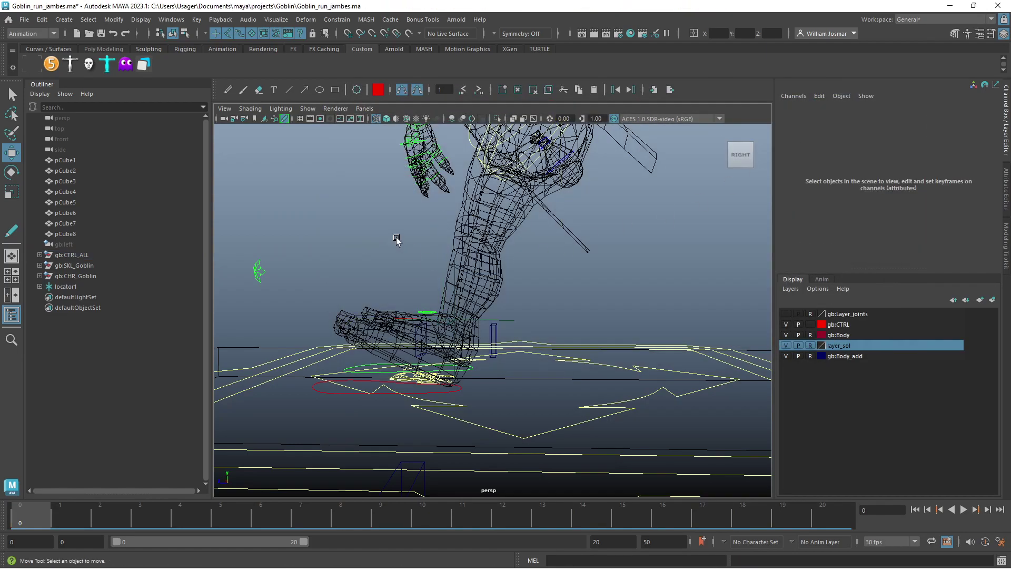
pyautogui.press('5')
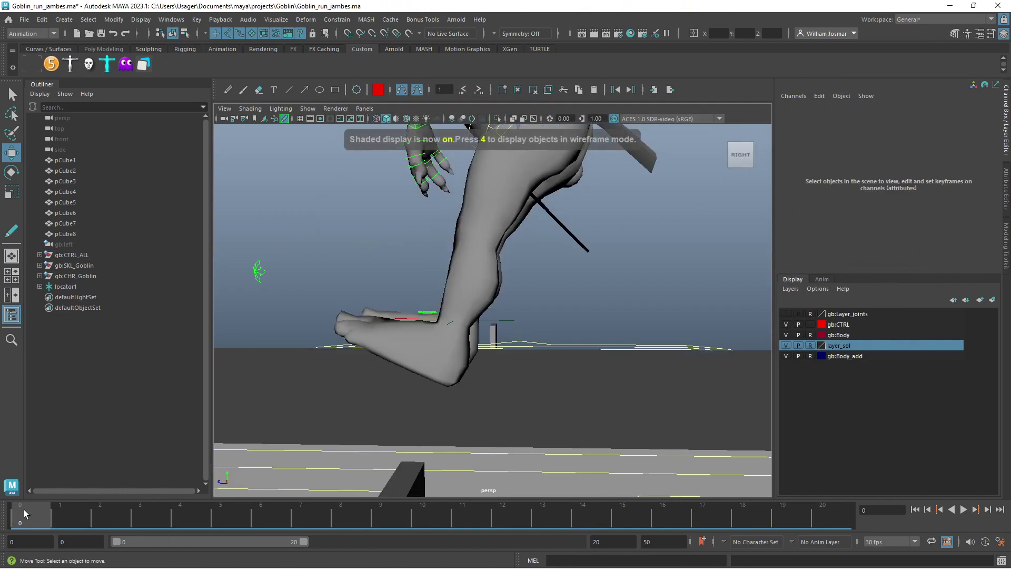
# Scrub and play through the run cycle to check the feet, stopping around frame 7
pyautogui.moveTo(24, 509); pyautogui.dragTo(327, 530)
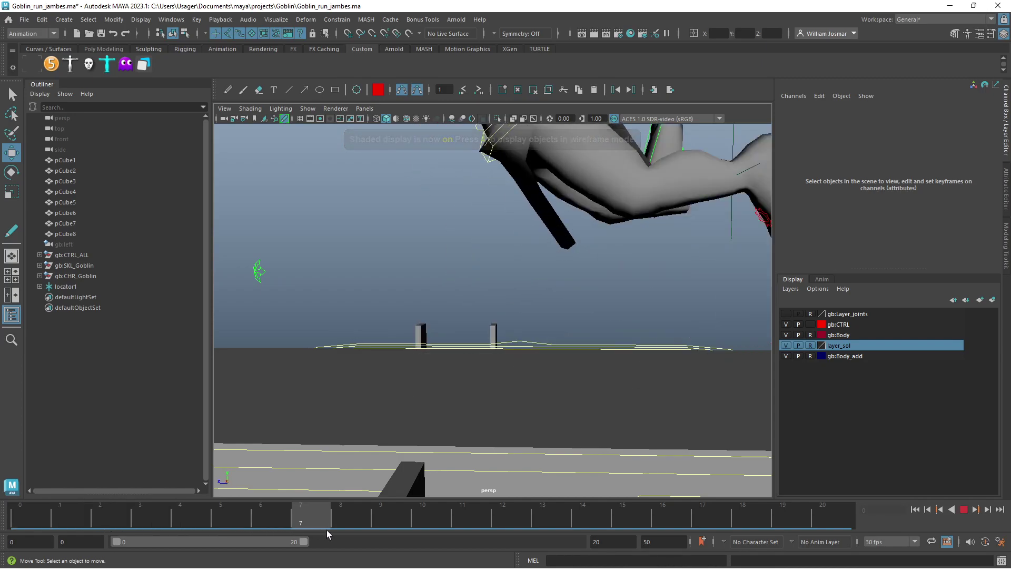
pyautogui.moveTo(327, 530); pyautogui.dragTo(703, 522)
pyautogui.moveTo(648, 351)
pyautogui.keyDown('alt'); pyautogui.mouseDown()
pyautogui.moveTo(478, 326)
pyautogui.moveTo(487, 327)
pyautogui.mouseUp(); pyautogui.keyUp('alt')
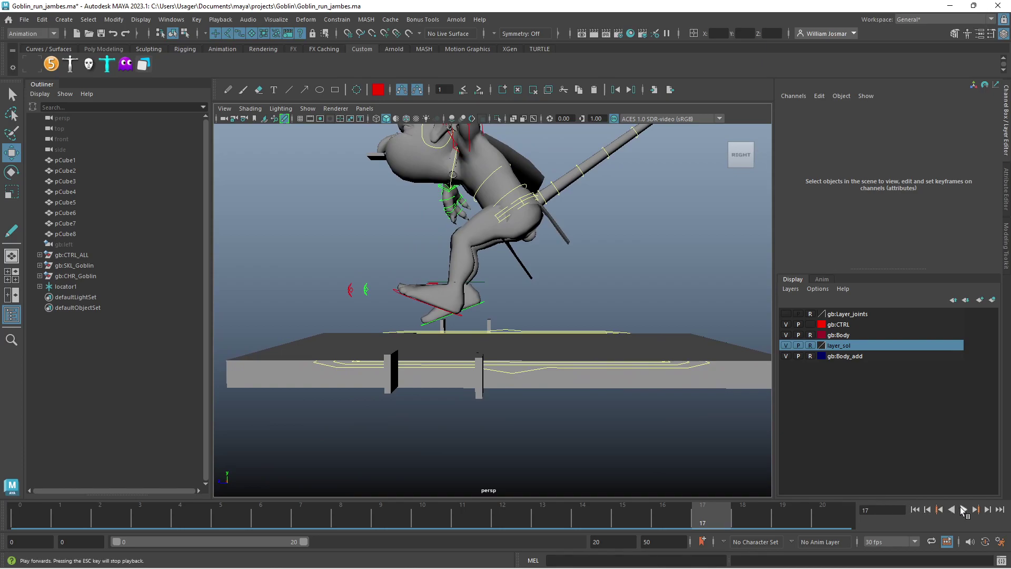
pyautogui.click(964, 510)
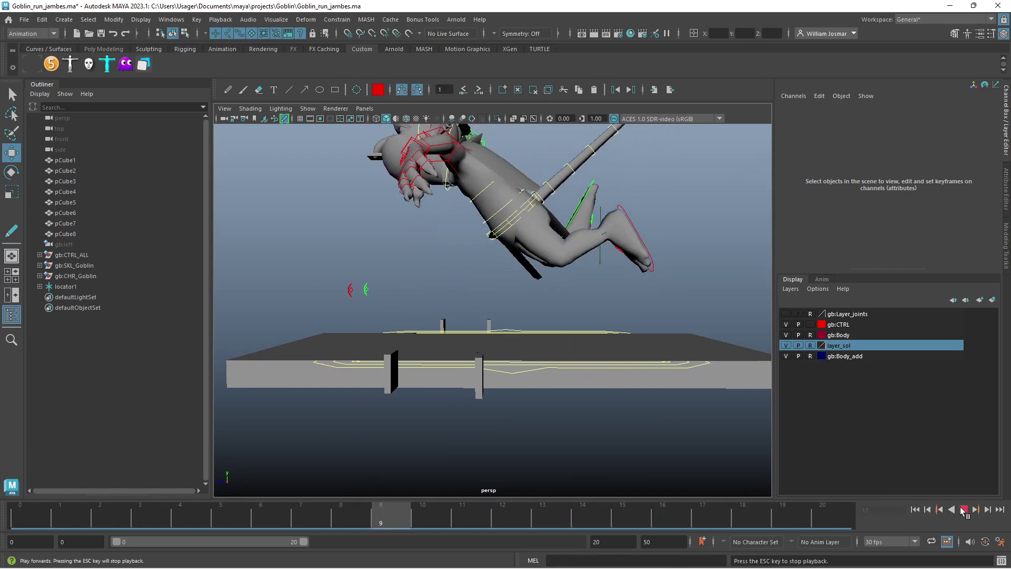
pyautogui.press('Escape')
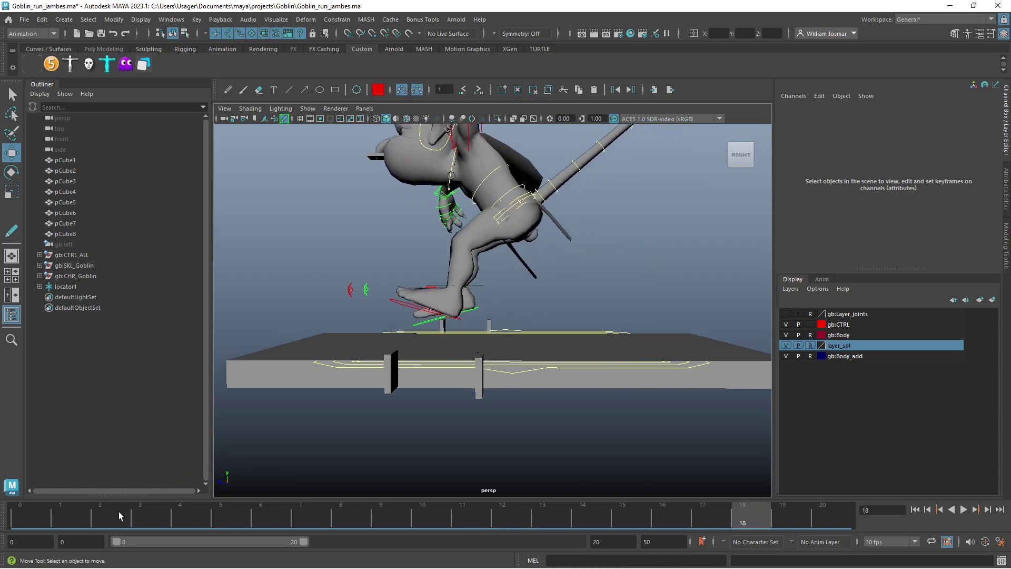
pyautogui.moveTo(119, 516)
pyautogui.mouseDown()
pyautogui.moveTo(33, 515)
pyautogui.moveTo(301, 522)
pyautogui.mouseUp()
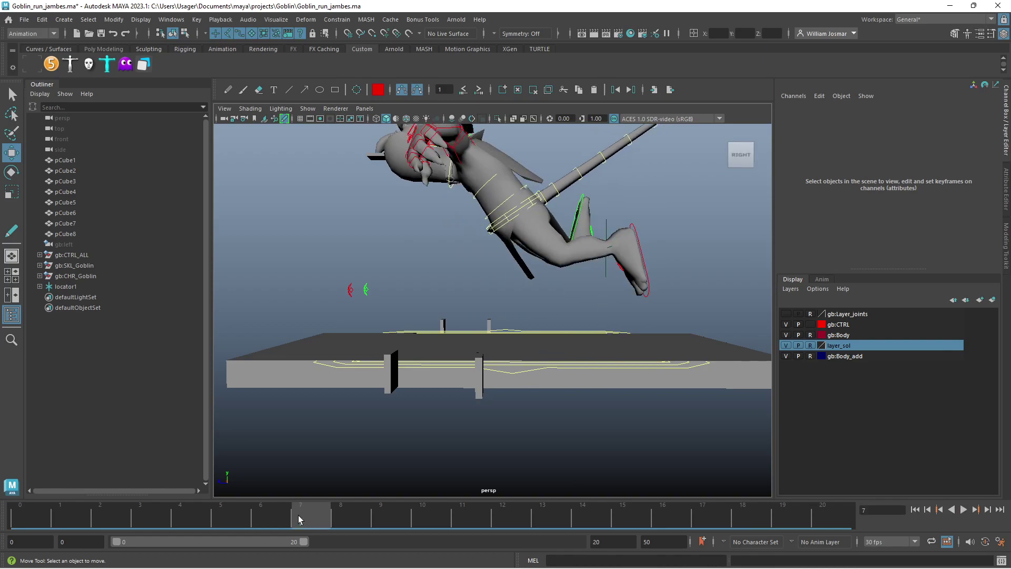
# Select CTRL_Foot_IK_R with its Rotate X channel active at frame 10
pyautogui.click(581, 194)
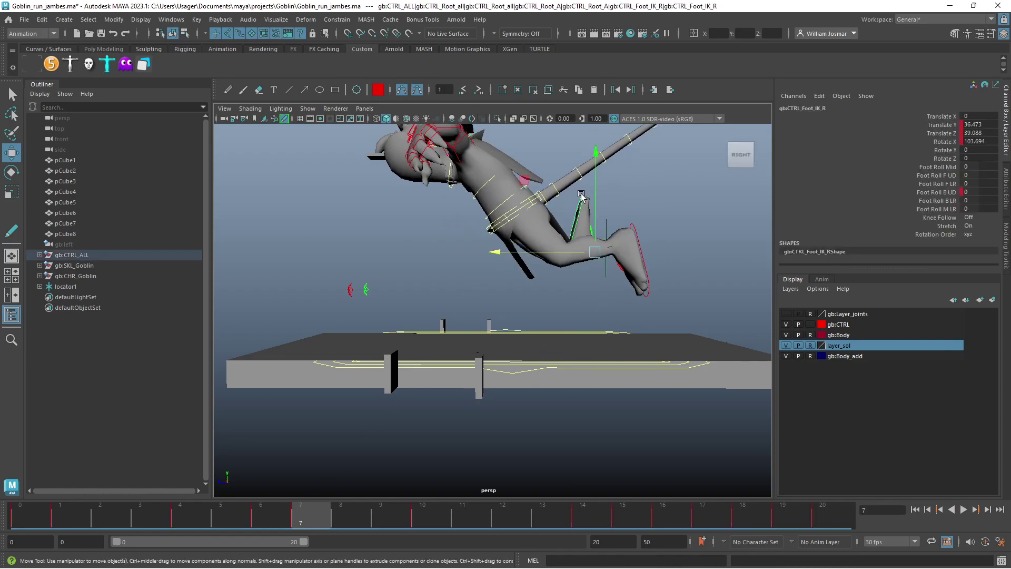
pyautogui.click(948, 142)
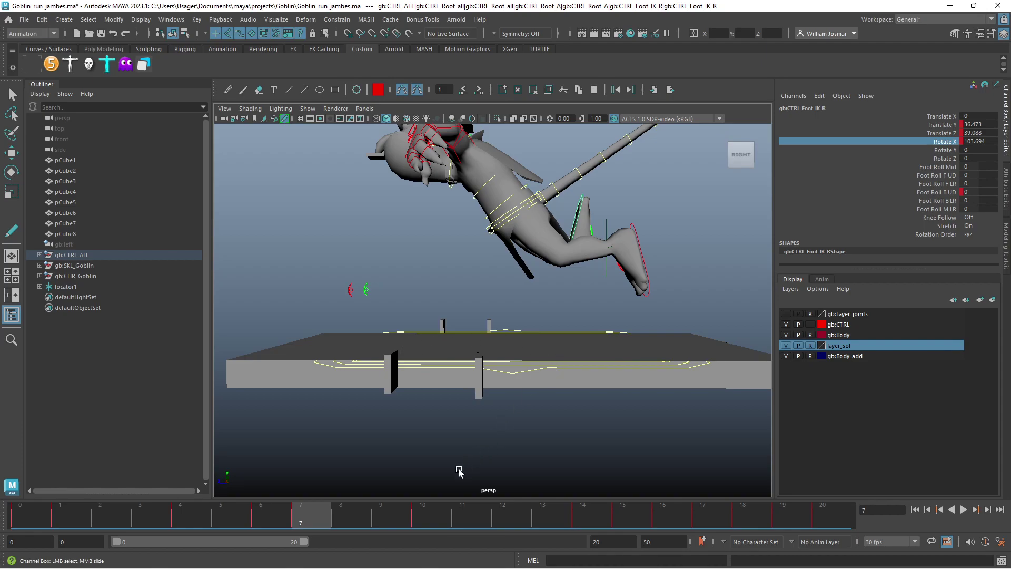
pyautogui.moveTo(318, 518); pyautogui.dragTo(414, 521)
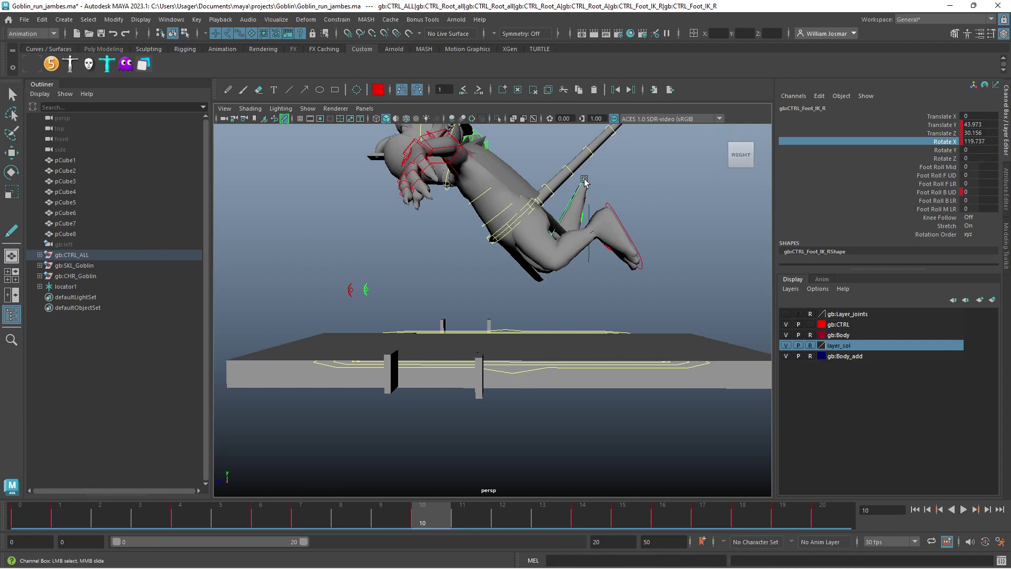
pyautogui.click(608, 204)
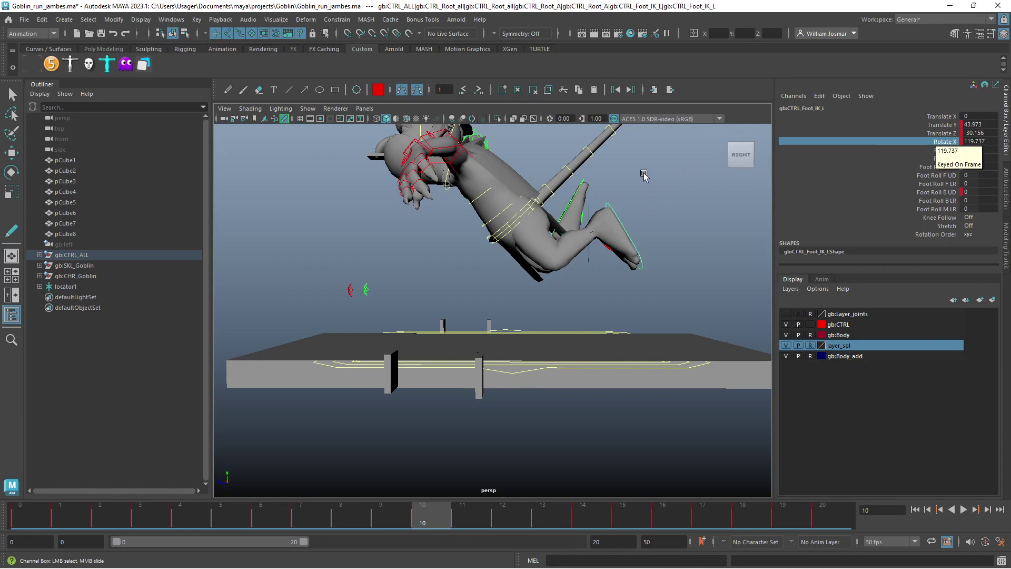
pyautogui.hotkey('ctrl', 'z')
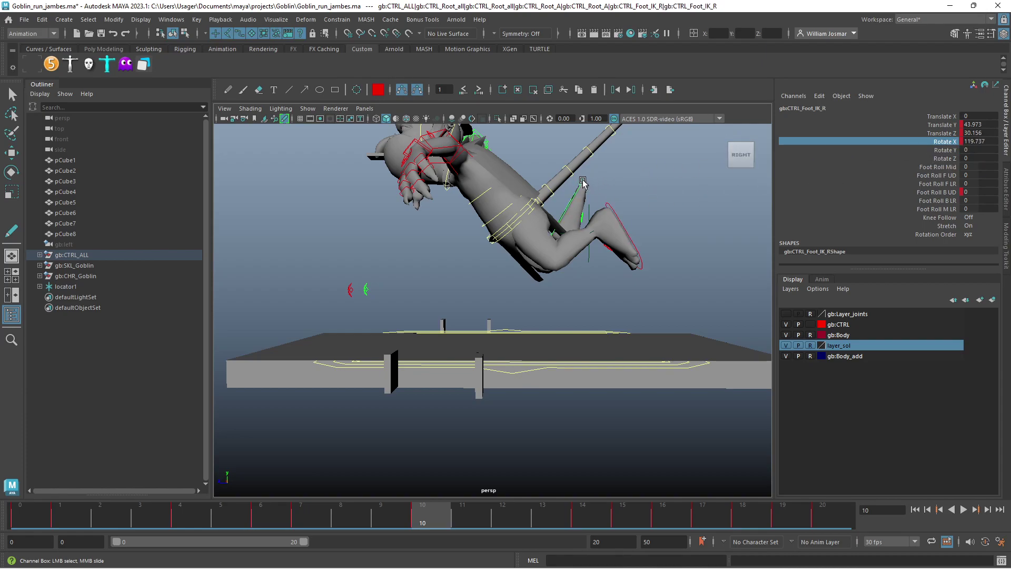
# Change the right foot's Rotate X from 243.496 to about 119 and scrub around frame 10
pyautogui.press('w')
pyautogui.press('e')
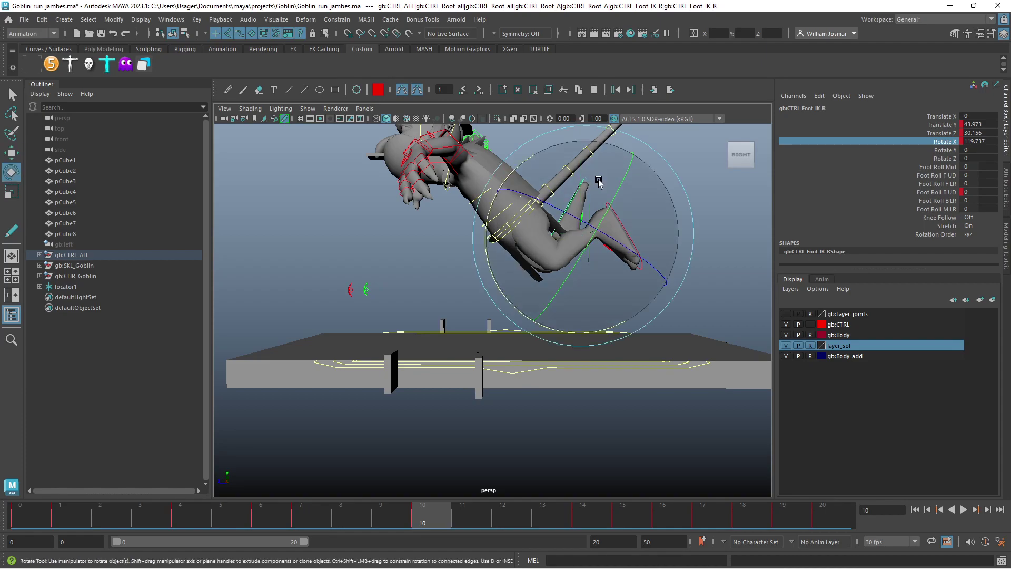
pyautogui.press('w')
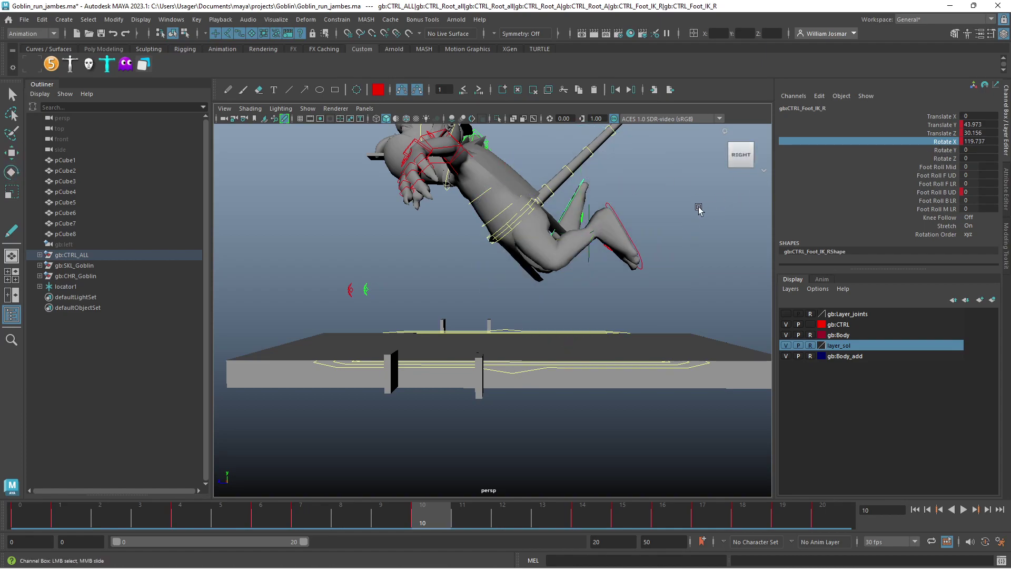
pyautogui.moveTo(701, 211); pyautogui.dragTo(756, 214, button='middle')
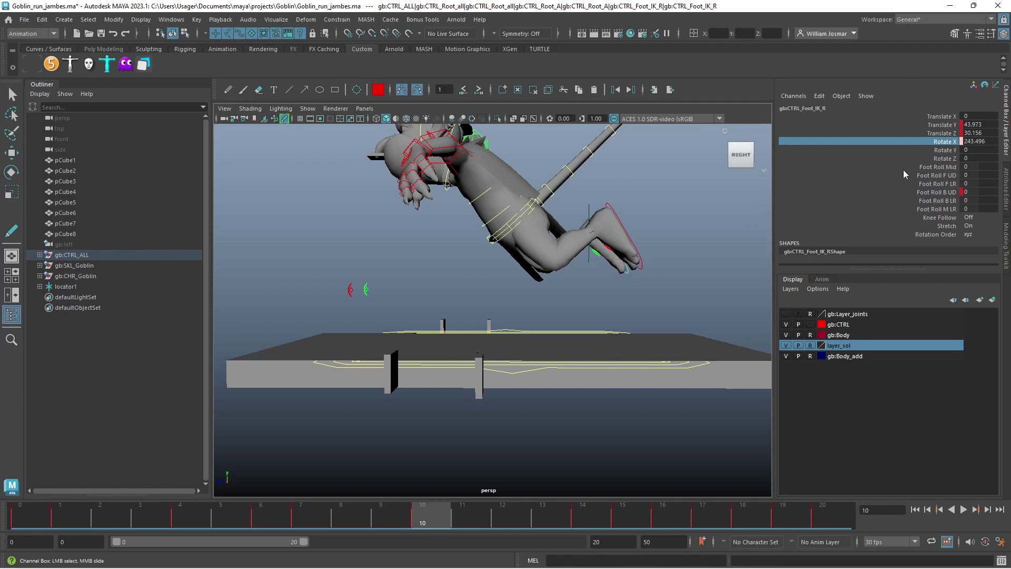
pyautogui.moveTo(657, 228)
pyautogui.keyDown('alt'); pyautogui.mouseDown()
pyautogui.moveTo(549, 256)
pyautogui.moveTo(457, 244)
pyautogui.moveTo(676, 242)
pyautogui.moveTo(679, 274)
pyautogui.mouseUp(); pyautogui.keyUp('alt')
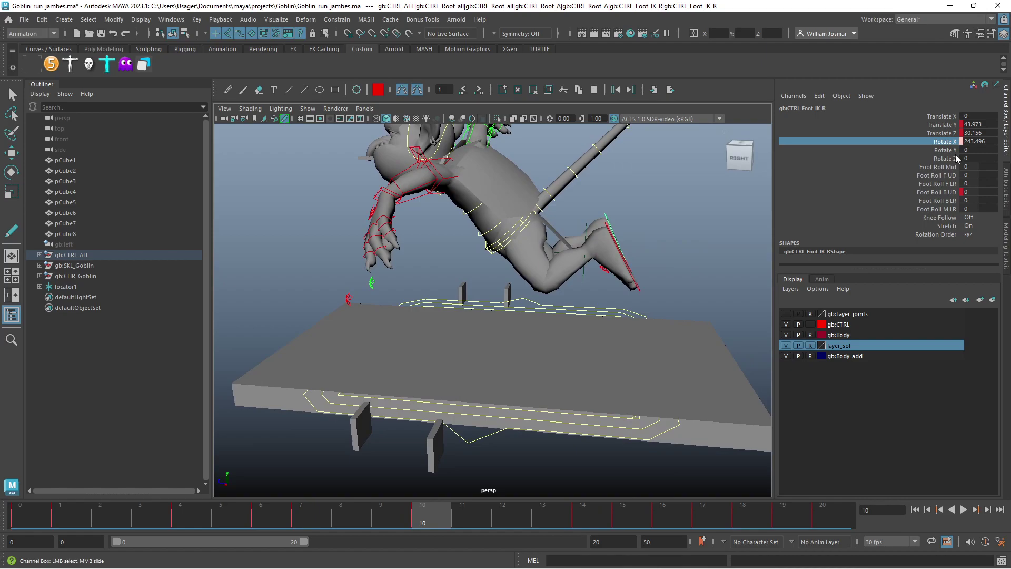
pyautogui.doubleClick(984, 142)
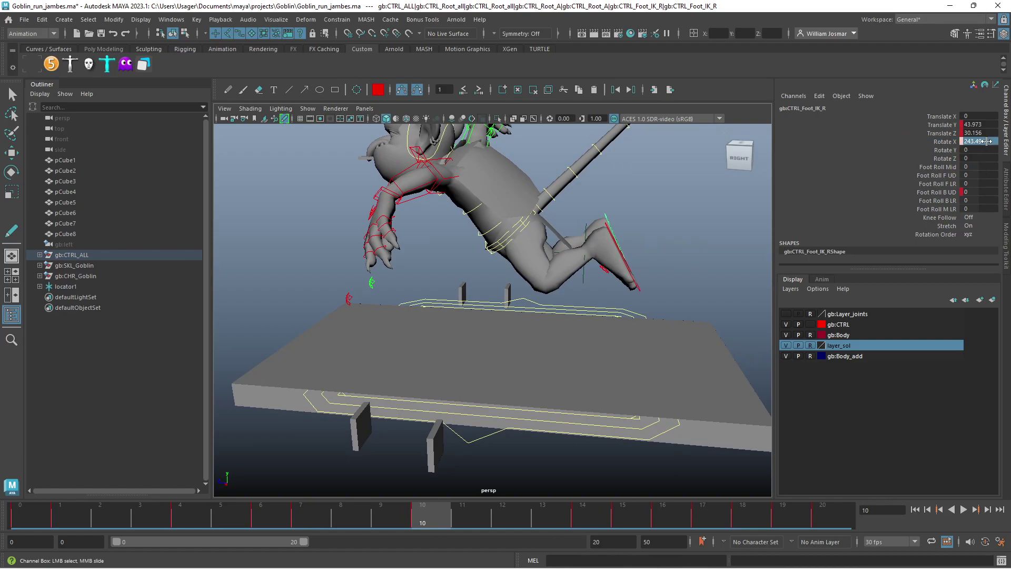
pyautogui.write('-11')
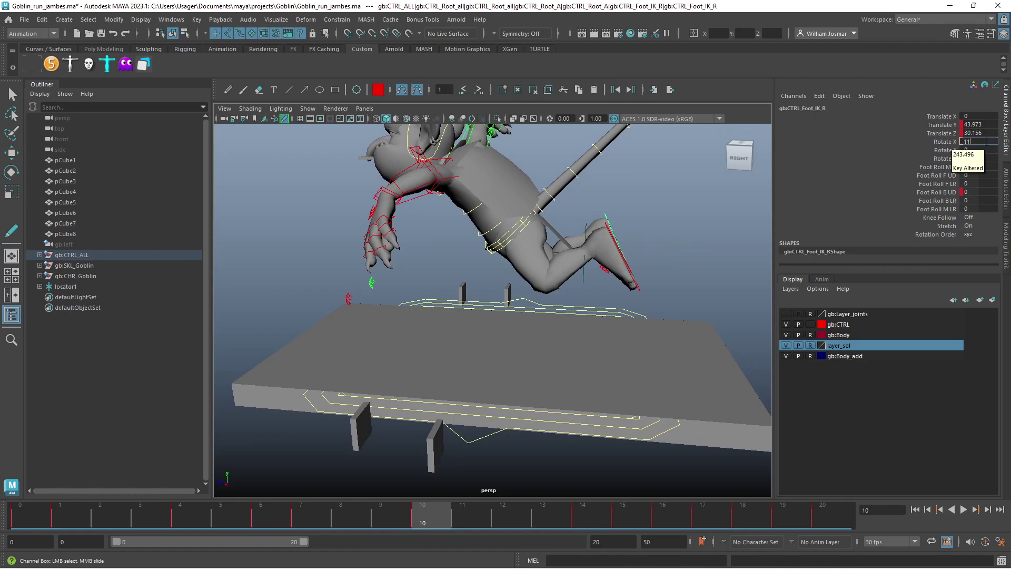
pyautogui.write('9')
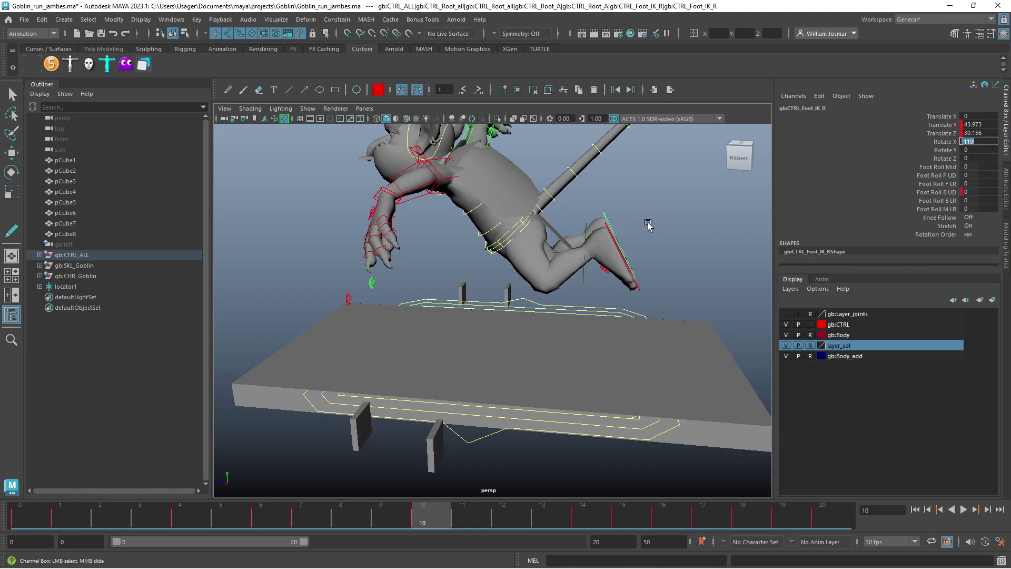
pyautogui.moveTo(433, 518)
pyautogui.mouseDown()
pyautogui.moveTo(387, 513)
pyautogui.moveTo(437, 514)
pyautogui.moveTo(417, 512)
pyautogui.mouseUp()
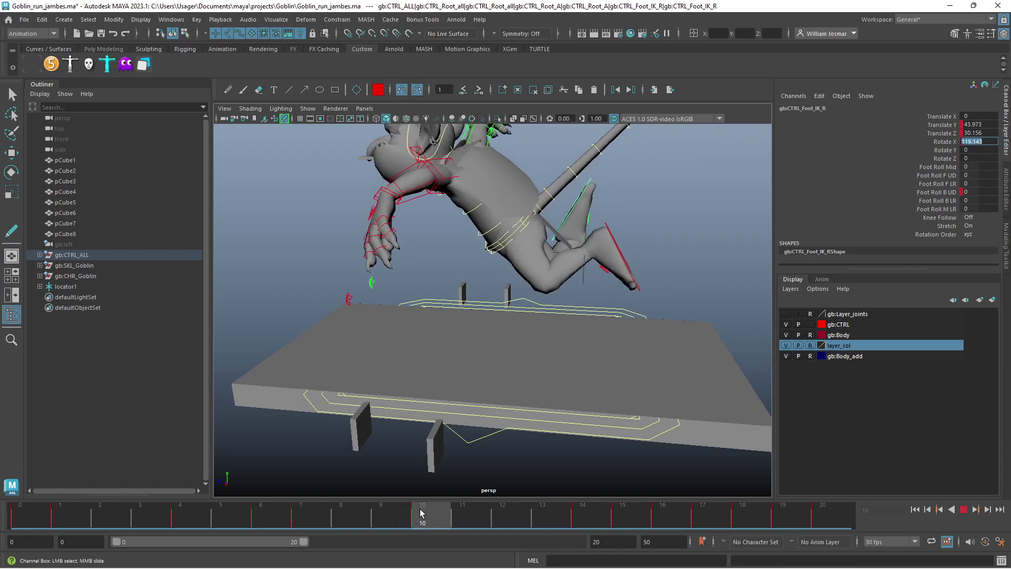
# Show only the right foot's Rotate X curve in the Graph Editor and frame it
pyautogui.click(34, 61)
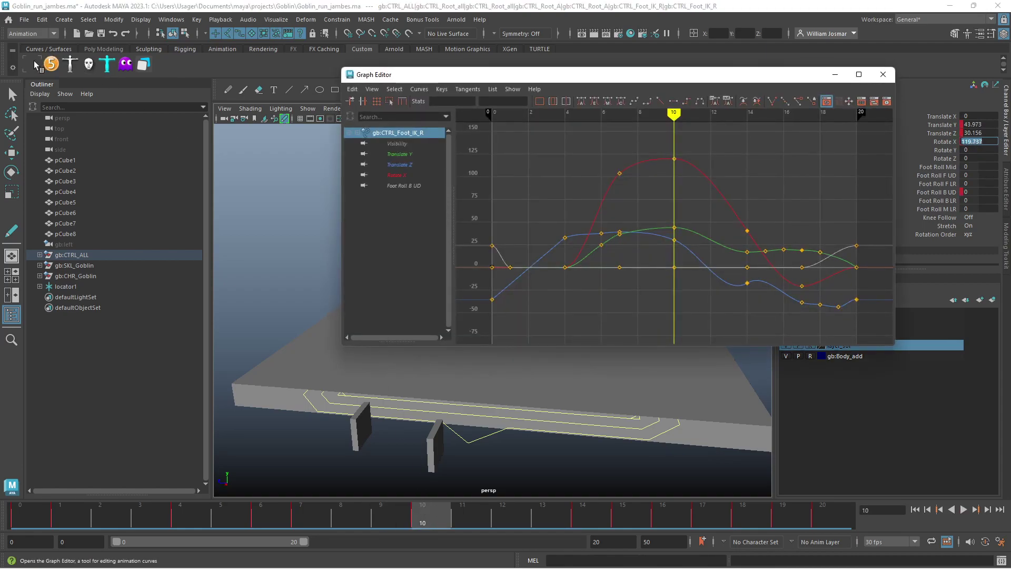
pyautogui.click(409, 176)
pyautogui.keyDown('alt'); pyautogui.moveTo(593, 236); pyautogui.dragTo(563, 227, button='right'); pyautogui.keyUp('alt')
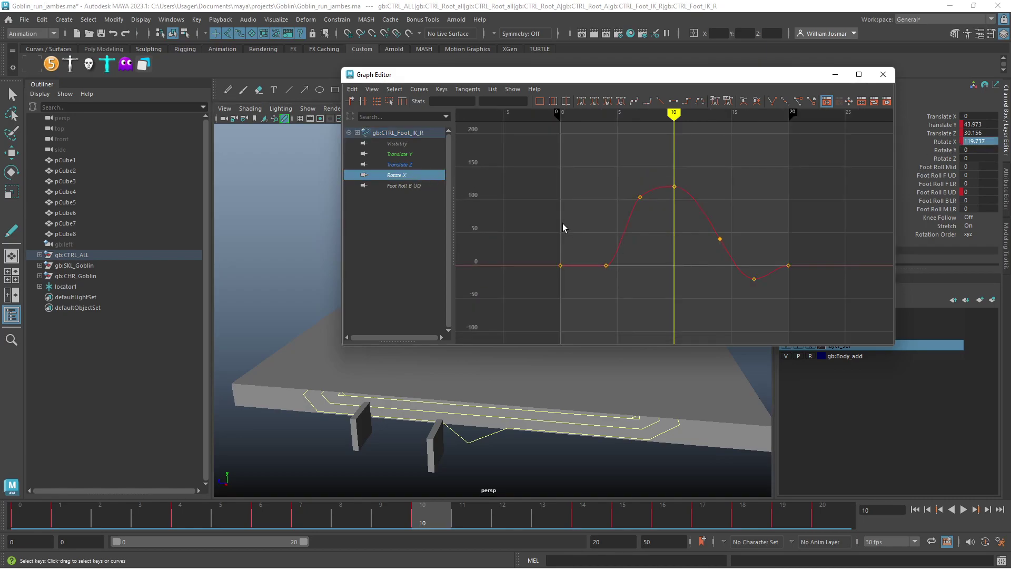
# Open the Script Editor, scroll up through its history, and close it
pyautogui.click(1001, 561)
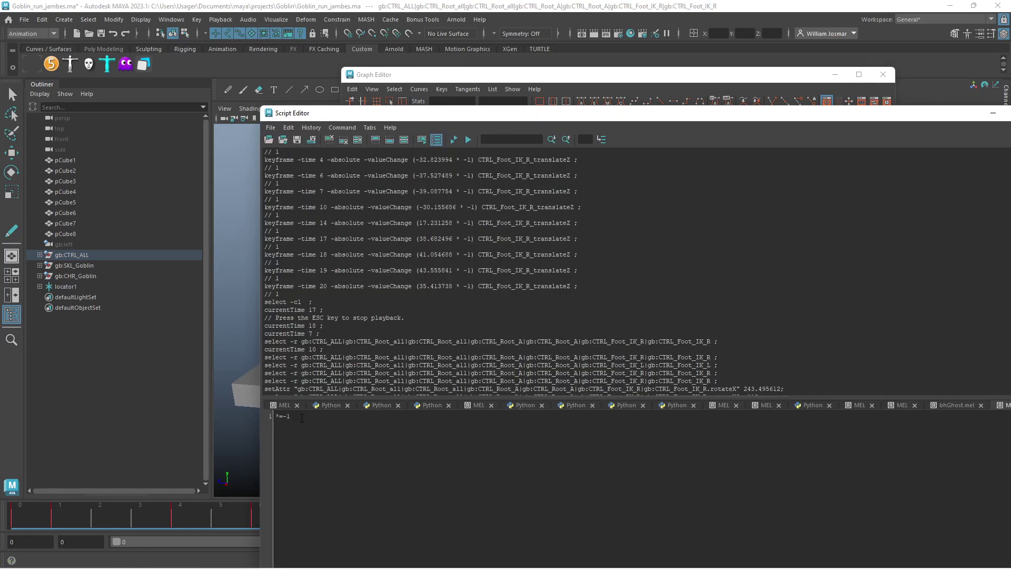
pyautogui.keyDown('ctrl'); pyautogui.scroll(2, 517, 471); pyautogui.keyUp('ctrl')
pyautogui.keyDown('ctrl'); pyautogui.scroll(2, 520, 469); pyautogui.keyUp('ctrl')
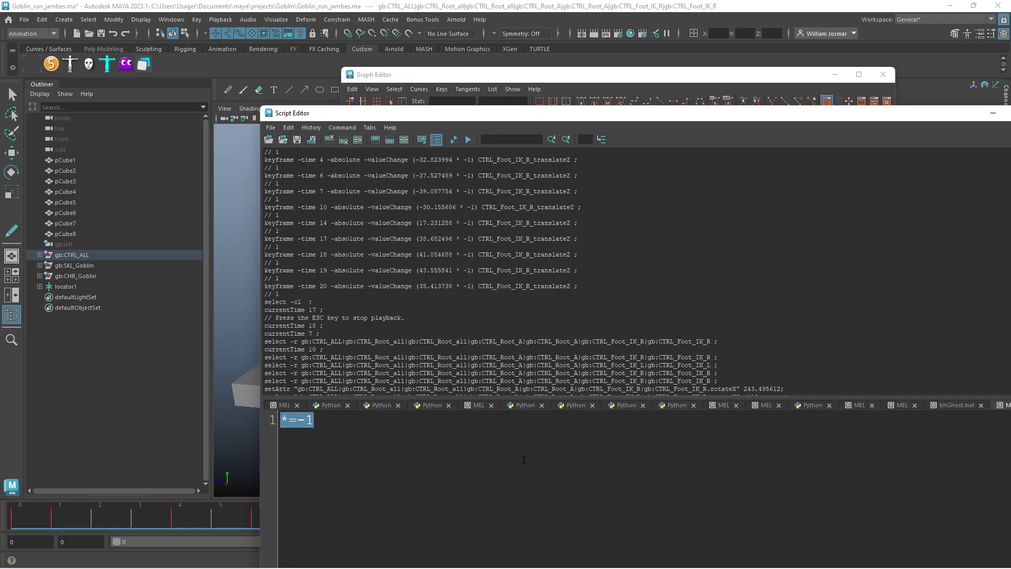
pyautogui.keyDown('ctrl'); pyautogui.scroll(2, 523, 459); pyautogui.keyUp('ctrl')
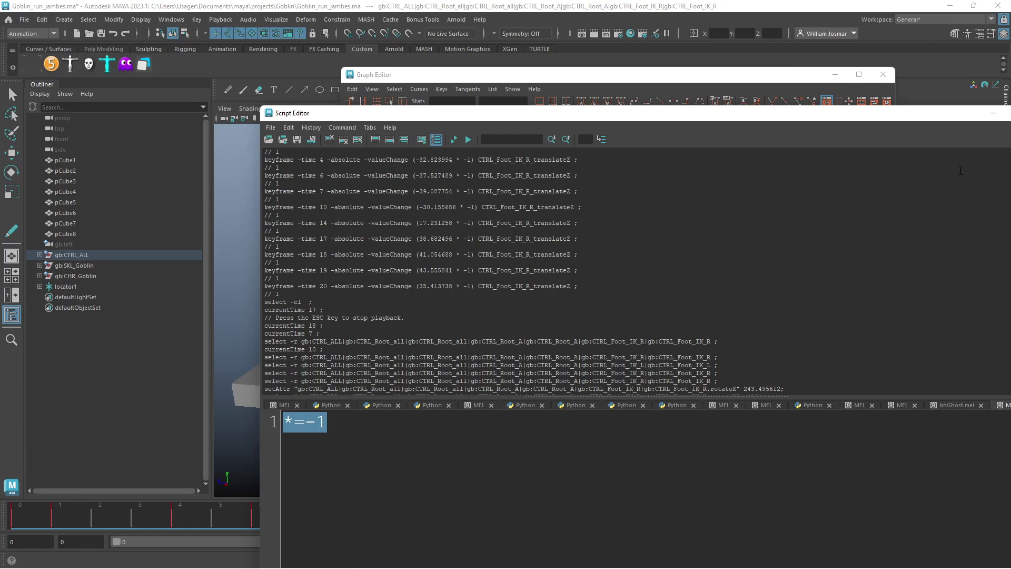
pyautogui.moveTo(964, 123); pyautogui.dragTo(839, 122)
pyautogui.click(915, 118)
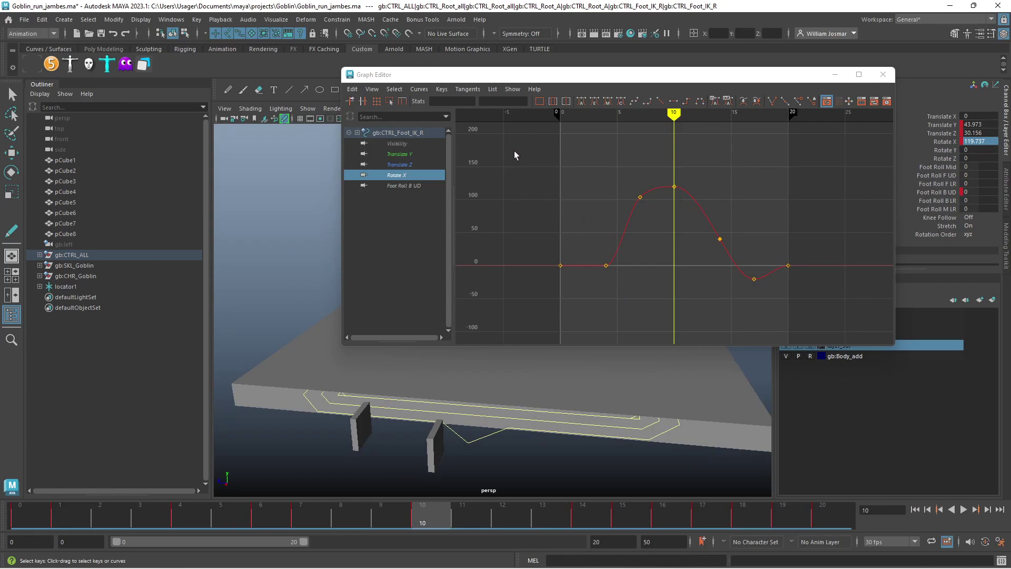
# Negate all Rotate X keys with *=-1 in the Stats value field
pyautogui.press('w')
pyautogui.moveTo(515, 153)
pyautogui.mouseDown()
pyautogui.moveTo(681, 266)
pyautogui.moveTo(847, 321)
pyautogui.moveTo(826, 318)
pyautogui.mouseUp()
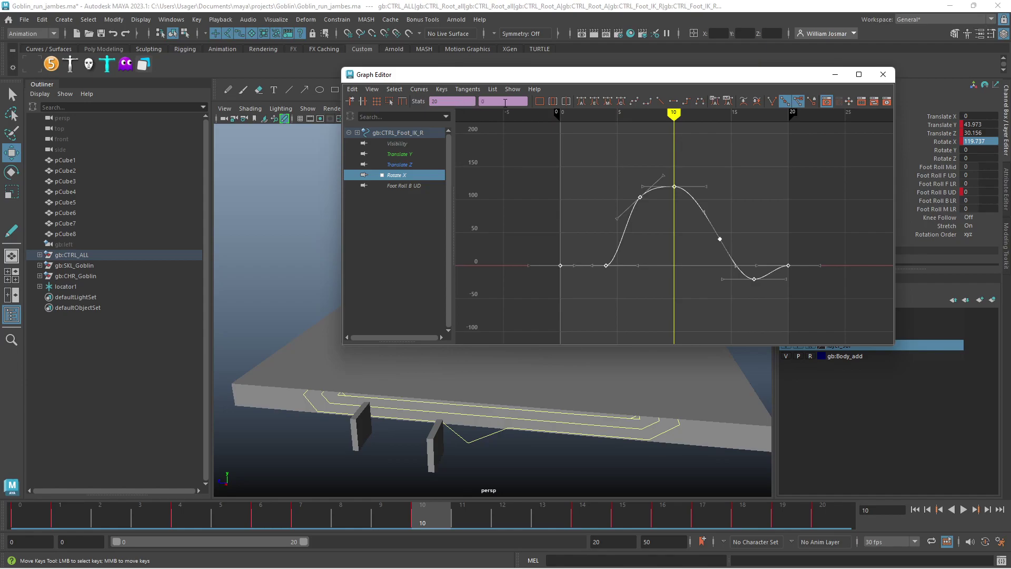
pyautogui.click(483, 101)
pyautogui.press('Return')
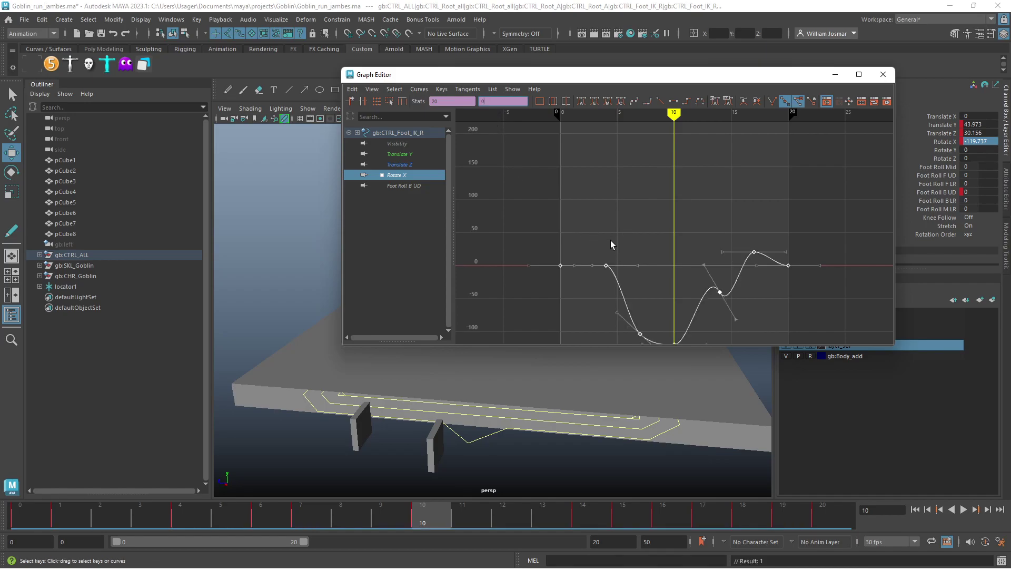
pyautogui.press('w')
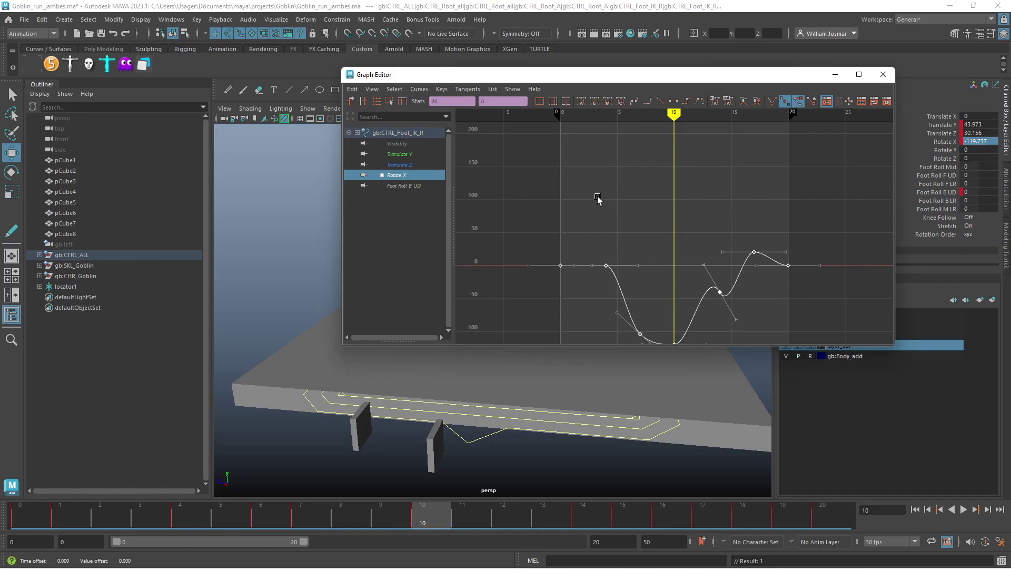
pyautogui.hotkey('ctrl', 'z')
# Compare against the original Rotate X curve, then redo the inversion so it dips negative
pyautogui.scroll(-2, 642, 255)
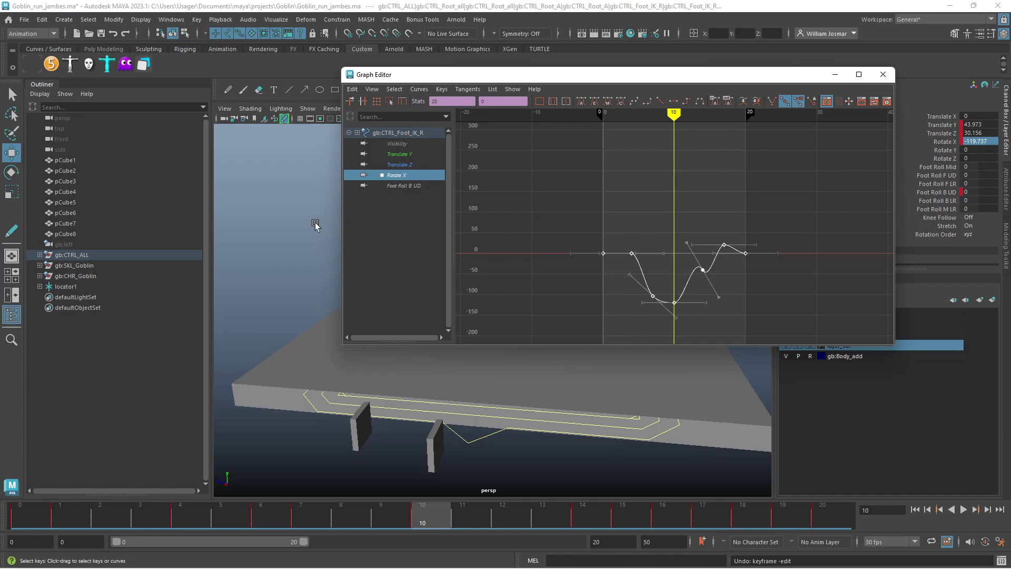
pyautogui.click(388, 232)
pyautogui.click(403, 175)
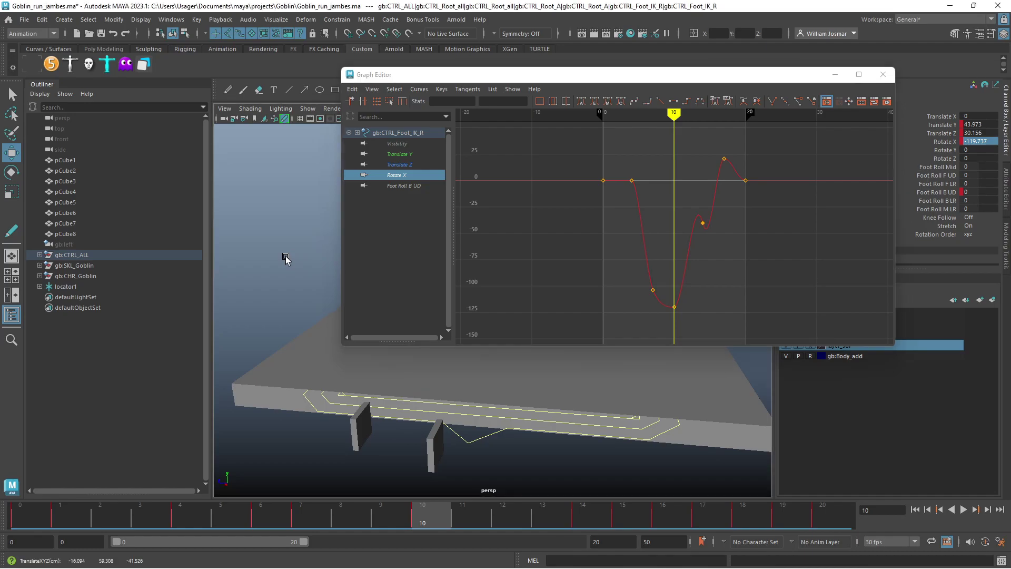
pyautogui.hotkey('ctrl', 'z')
pyautogui.hotkey('ctrl', 'z')
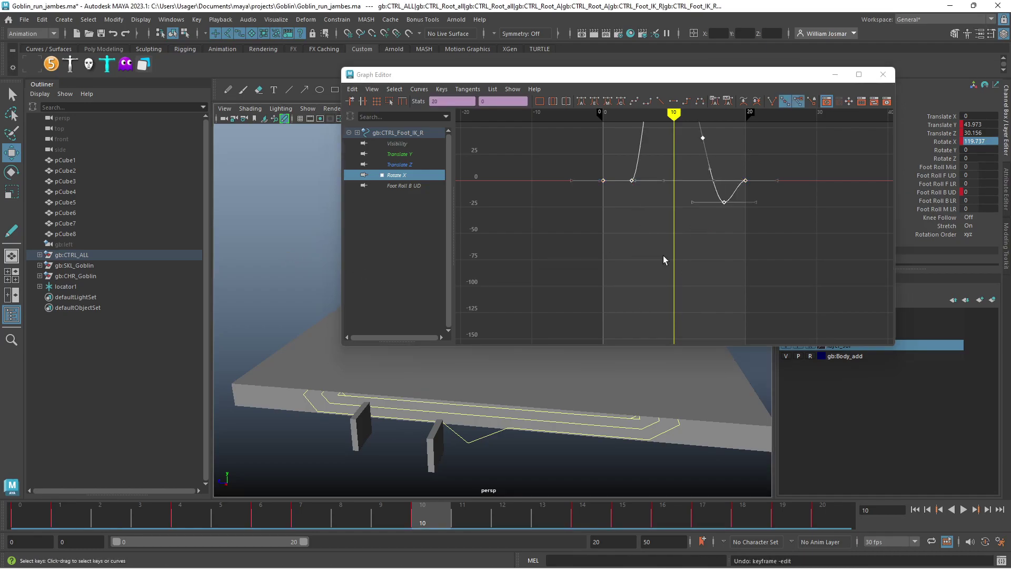
pyautogui.press('f')
pyautogui.scroll(-2, 664, 253)
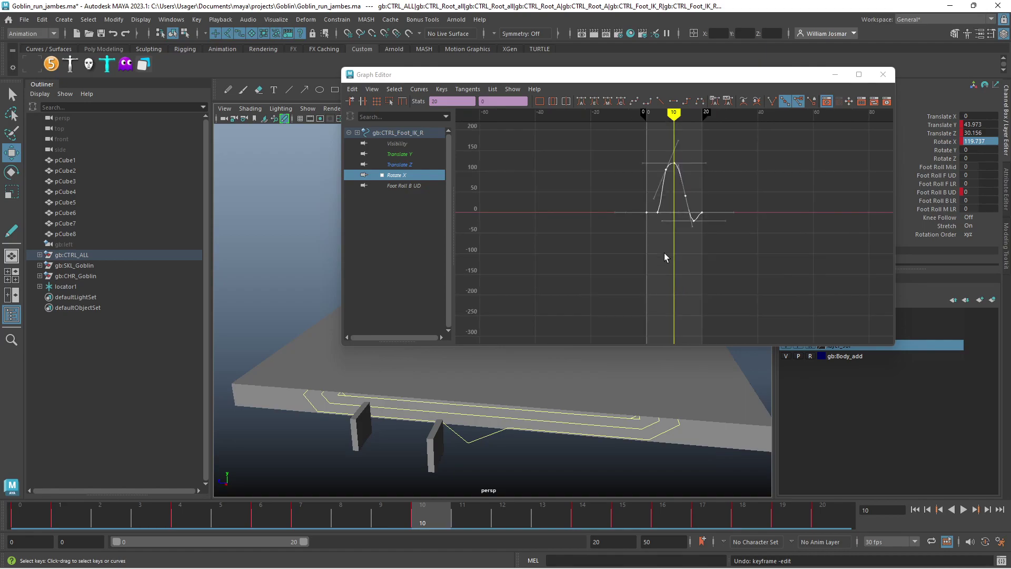
pyautogui.hotkey('shift', 'z')
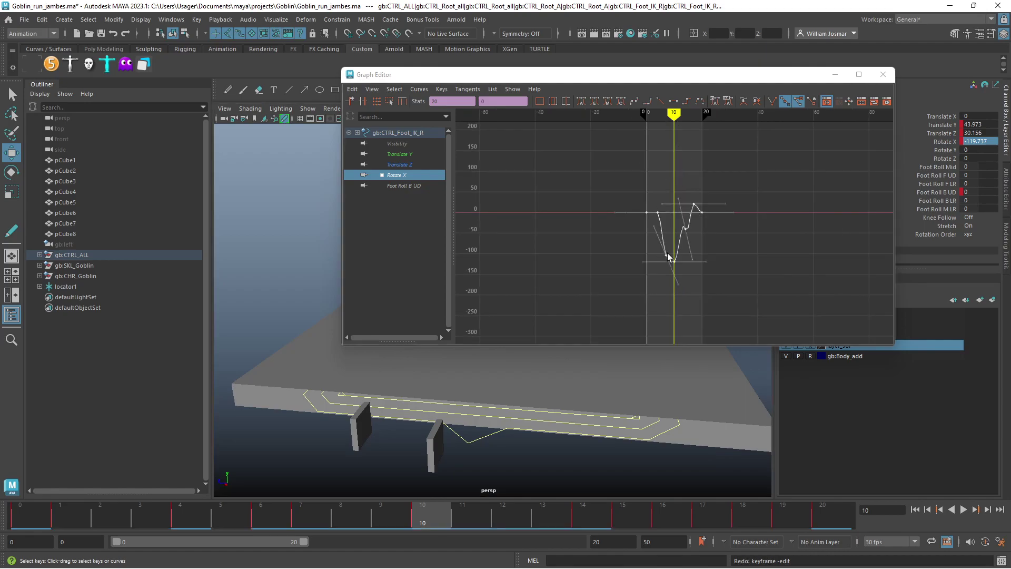
# Rotate the frame-14 key's tangent (-40.276) to smooth the Rotate X curve
pyautogui.click(727, 237)
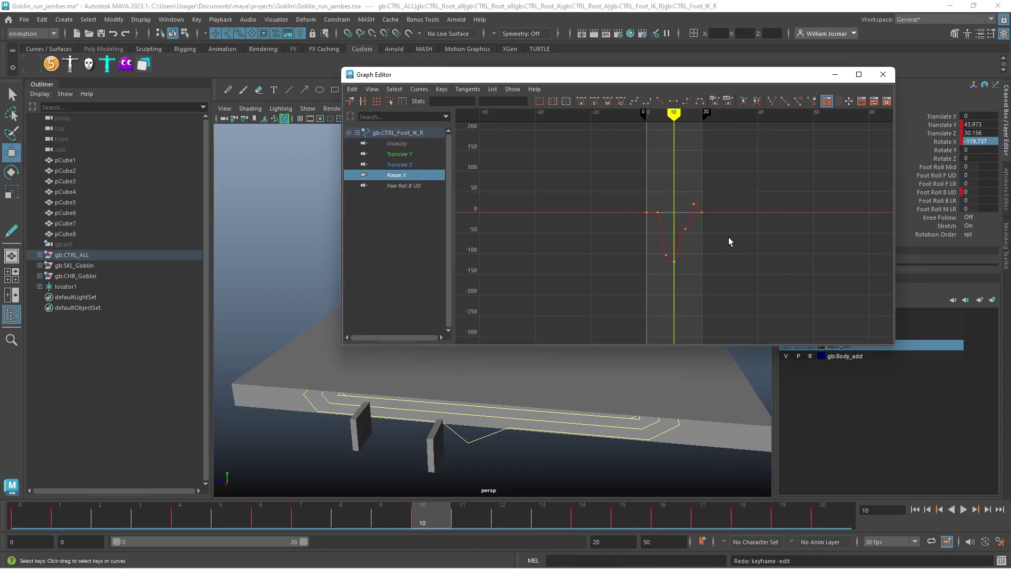
pyautogui.keyDown('alt'); pyautogui.moveTo(673, 231); pyautogui.dragTo(733, 257, button='right'); pyautogui.keyUp('alt')
pyautogui.moveTo(735, 225); pyautogui.dragTo(756, 208)
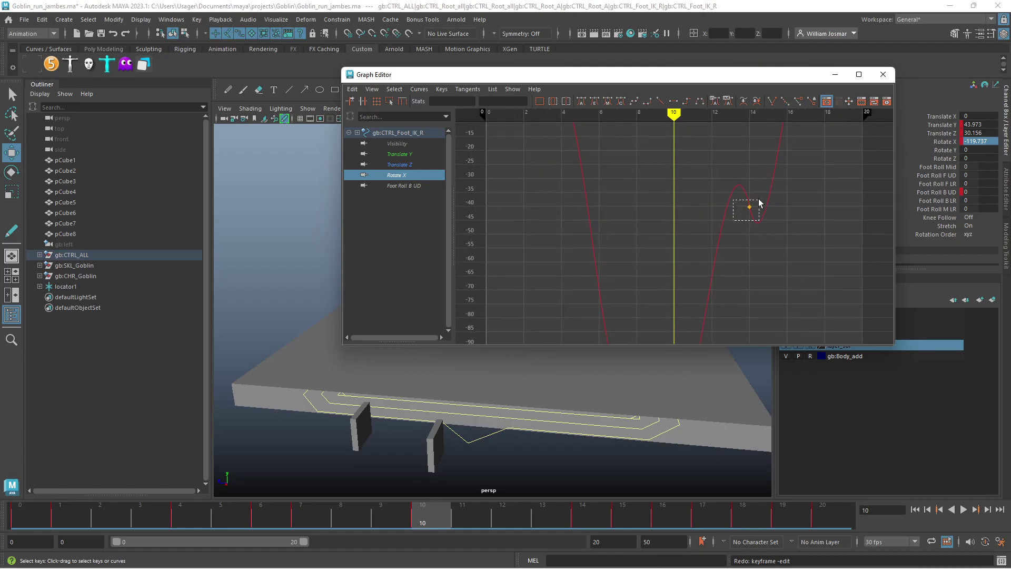
pyautogui.moveTo(743, 232)
pyautogui.mouseDown(button='middle')
pyautogui.moveTo(722, 216)
pyautogui.moveTo(697, 251)
pyautogui.moveTo(720, 286)
pyautogui.moveTo(742, 289)
pyautogui.mouseUp(button='middle')
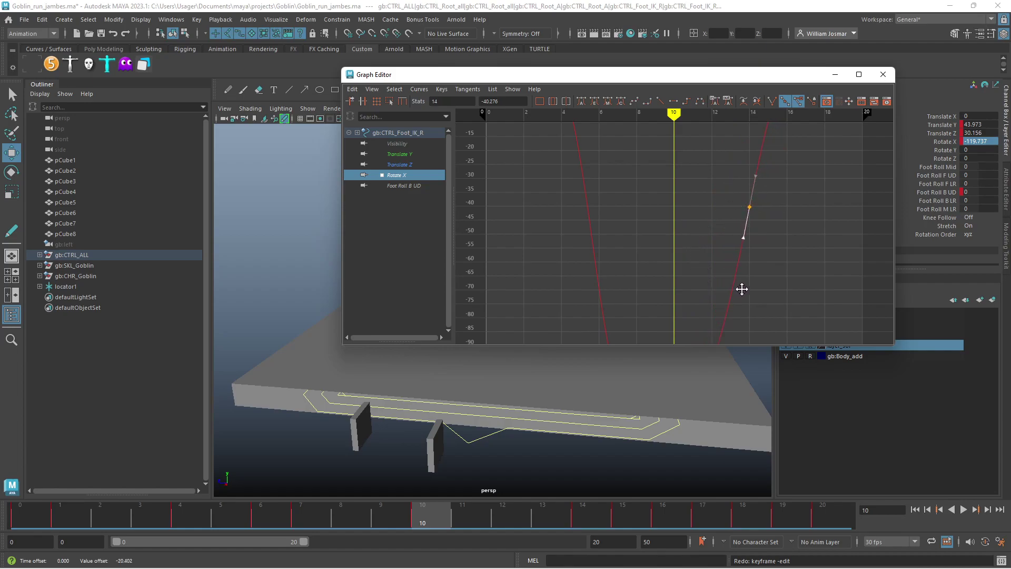
pyautogui.moveTo(782, 275)
pyautogui.keyDown('alt'); pyautogui.mouseDown(button='right')
pyautogui.moveTo(711, 248)
pyautogui.moveTo(742, 254)
pyautogui.mouseUp(button='right'); pyautogui.keyUp('alt')
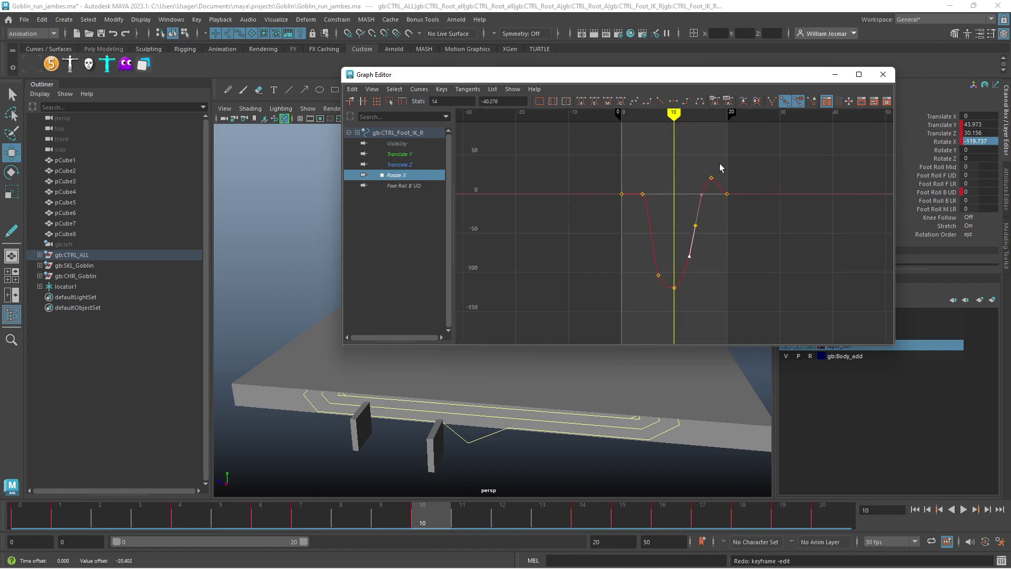
# Select the frame-17 peak key (20.604) and zoom in and out around it
pyautogui.moveTo(720, 167); pyautogui.dragTo(705, 185)
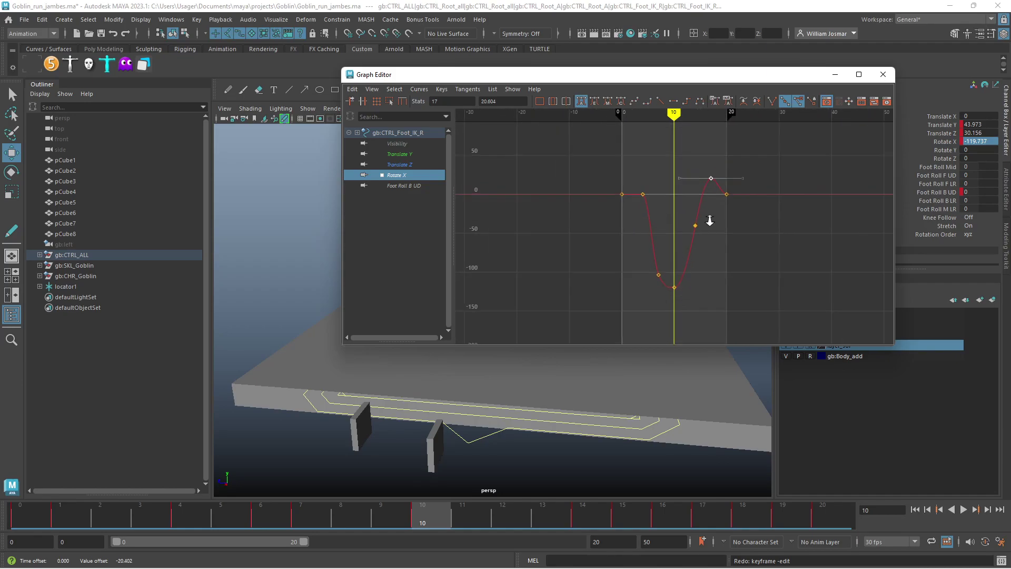
pyautogui.keyDown('alt'); pyautogui.moveTo(710, 220); pyautogui.dragTo(722, 226, button='right'); pyautogui.keyUp('alt')
pyautogui.keyDown('alt'); pyautogui.moveTo(722, 226); pyautogui.dragTo(678, 251, button='middle'); pyautogui.keyUp('alt')
pyautogui.keyDown('alt'); pyautogui.moveTo(677, 250); pyautogui.dragTo(695, 253, button='right'); pyautogui.keyUp('alt')
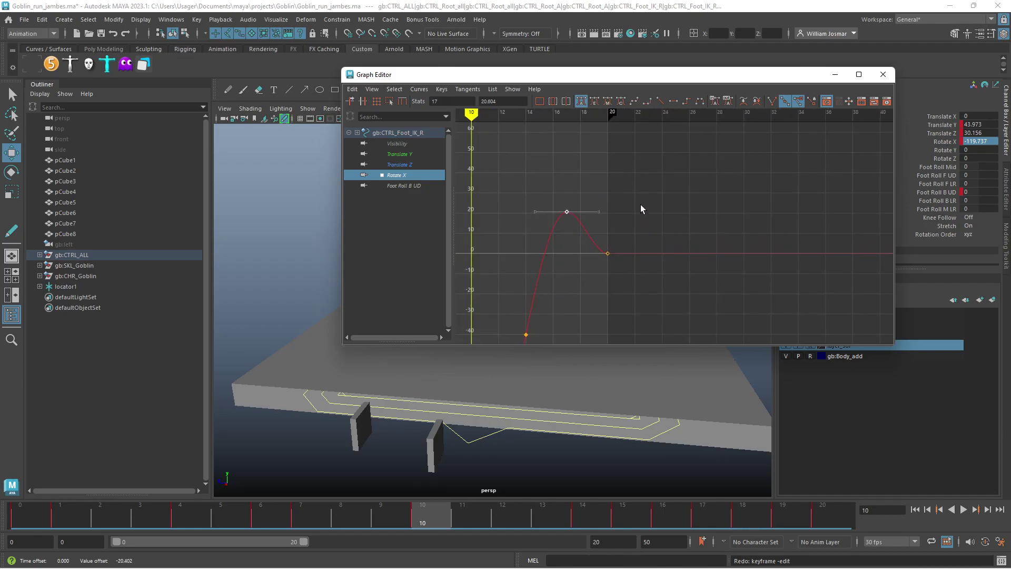
pyautogui.moveTo(640, 210)
pyautogui.keyDown('alt'); pyautogui.mouseDown(button='right')
pyautogui.moveTo(671, 221)
pyautogui.moveTo(662, 222)
pyautogui.mouseUp(button='right'); pyautogui.keyUp('alt')
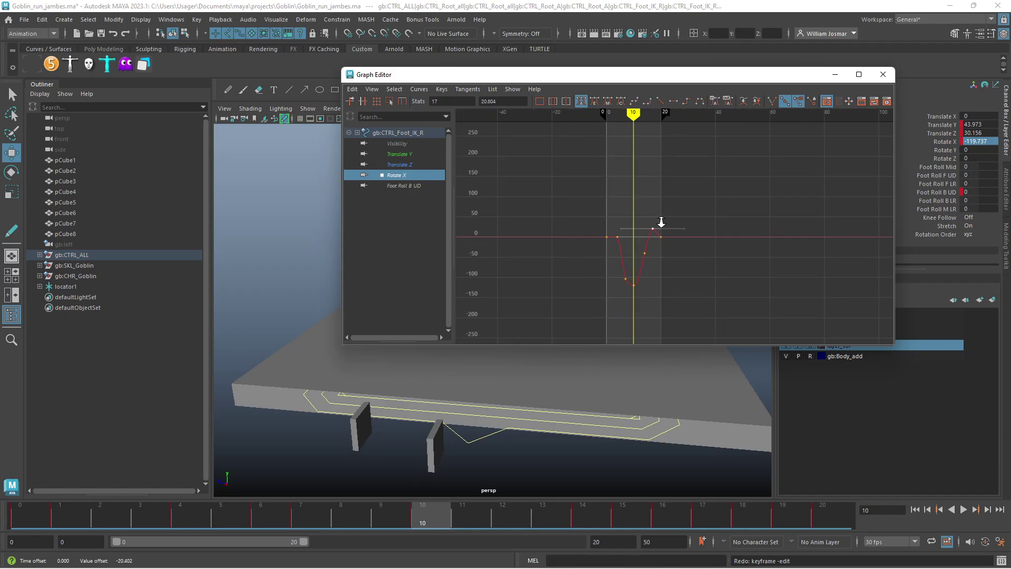
# Isolate the right foot's Translate Z curve and frame it around the frame-14 key
pyautogui.click(410, 165)
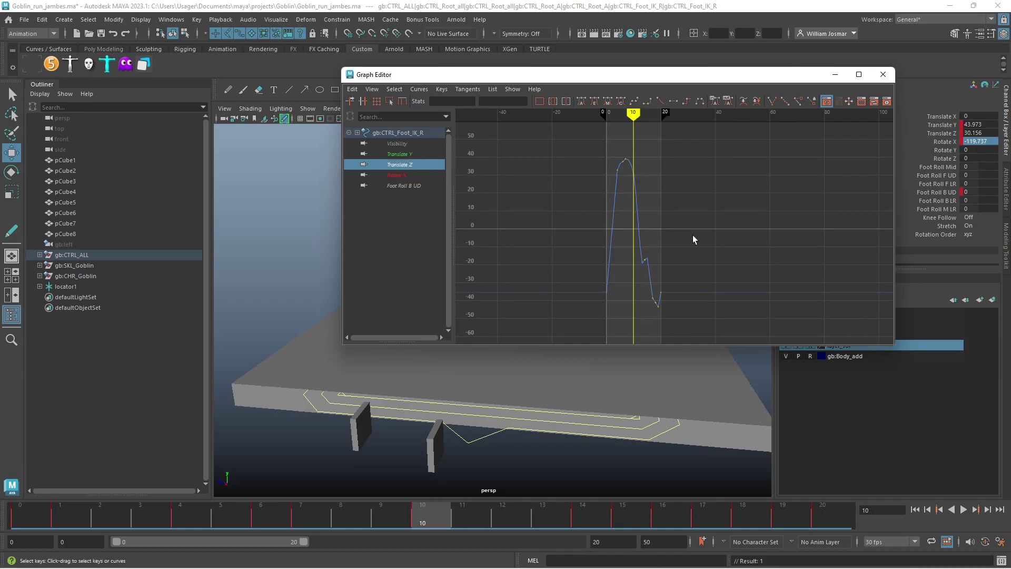
pyautogui.keyDown('alt'); pyautogui.moveTo(693, 240); pyautogui.dragTo(719, 244, button='right'); pyautogui.keyUp('alt')
pyautogui.keyDown('alt'); pyautogui.moveTo(655, 239); pyautogui.dragTo(735, 381, button='middle'); pyautogui.keyUp('alt')
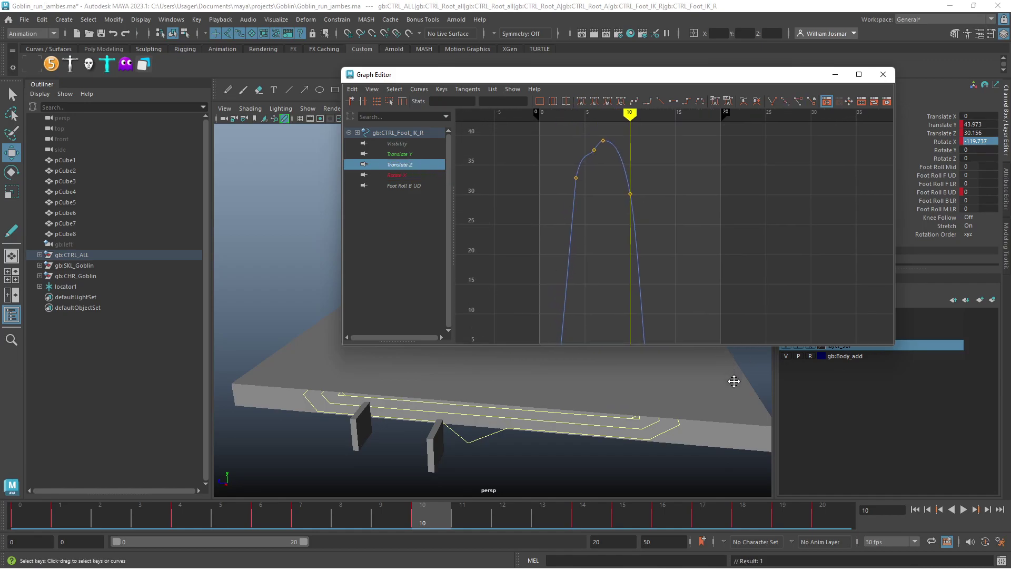
pyautogui.keyDown('alt'); pyautogui.moveTo(711, 287); pyautogui.dragTo(697, 284, button='right'); pyautogui.keyUp('alt')
pyautogui.keyDown('alt'); pyautogui.moveTo(697, 284); pyautogui.dragTo(659, 197, button='middle'); pyautogui.keyUp('alt')
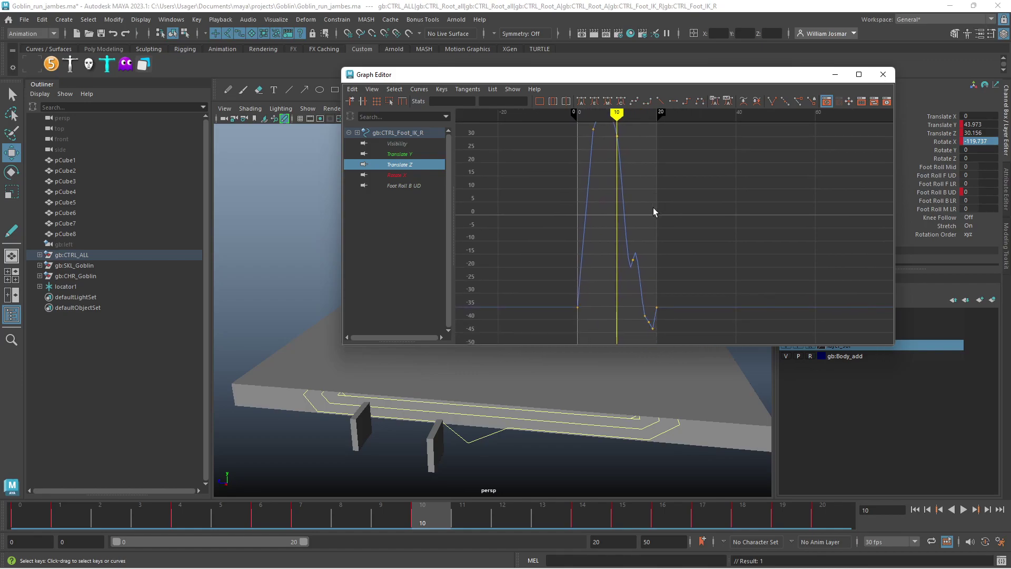
pyautogui.press('f')
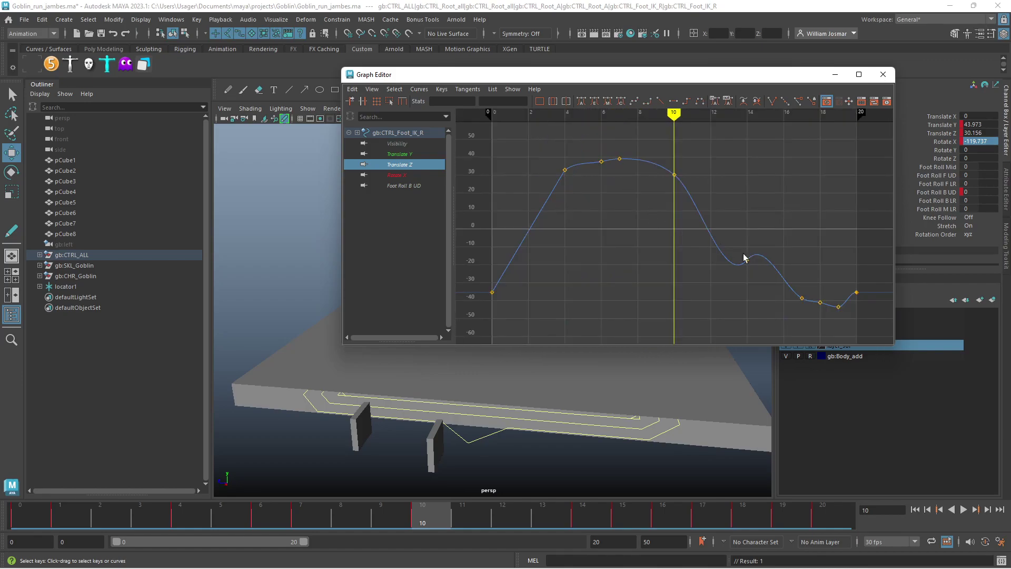
pyautogui.keyDown('alt'); pyautogui.moveTo(790, 271); pyautogui.dragTo(701, 247, button='middle'); pyautogui.keyUp('alt')
# Flatten the frame-14 key's Translate Z tangent and move the Graph Editor to reveal the rig
pyautogui.moveTo(637, 249); pyautogui.dragTo(668, 230)
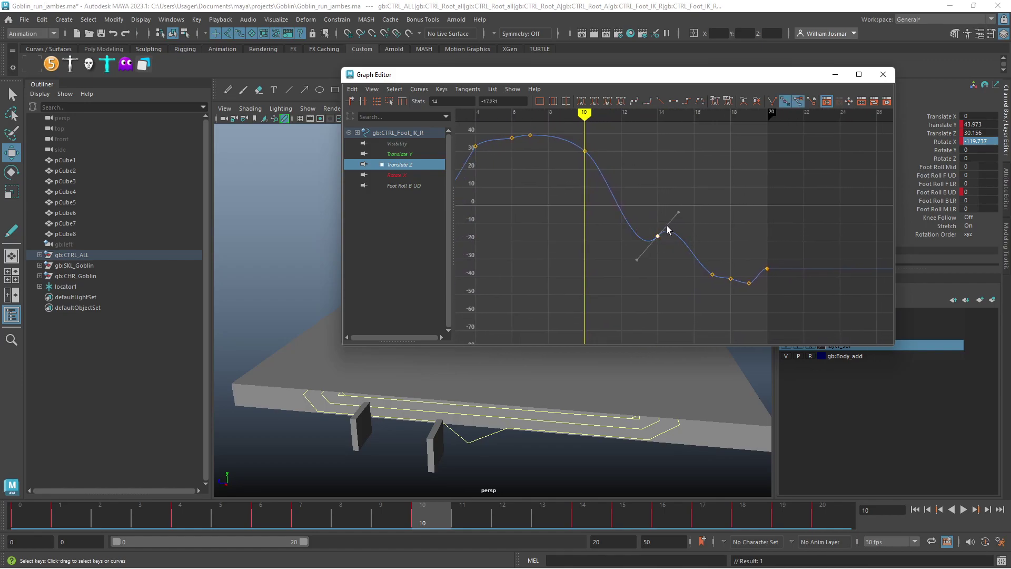
pyautogui.moveTo(638, 259)
pyautogui.mouseDown()
pyautogui.moveTo(638, 240)
pyautogui.moveTo(664, 219)
pyautogui.mouseUp()
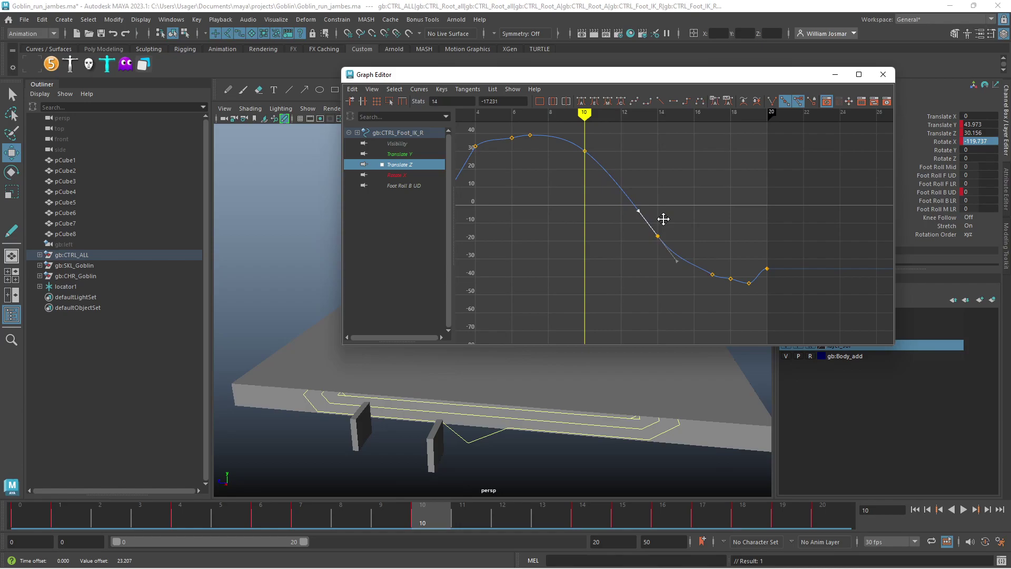
pyautogui.scroll(-5, 648, 252)
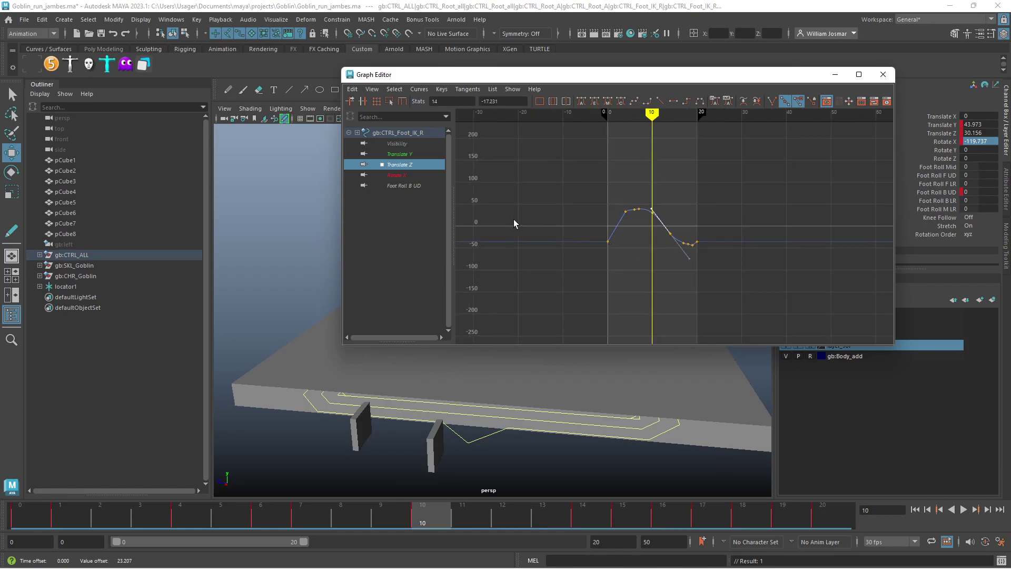
pyautogui.moveTo(500, 78)
pyautogui.mouseDown()
pyautogui.moveTo(819, 107)
pyautogui.moveTo(456, 102)
pyautogui.mouseUp()
# Glance at the Translate Y and Rotate X curves, then close the Graph Editor and zoom out
pyautogui.click(359, 180)
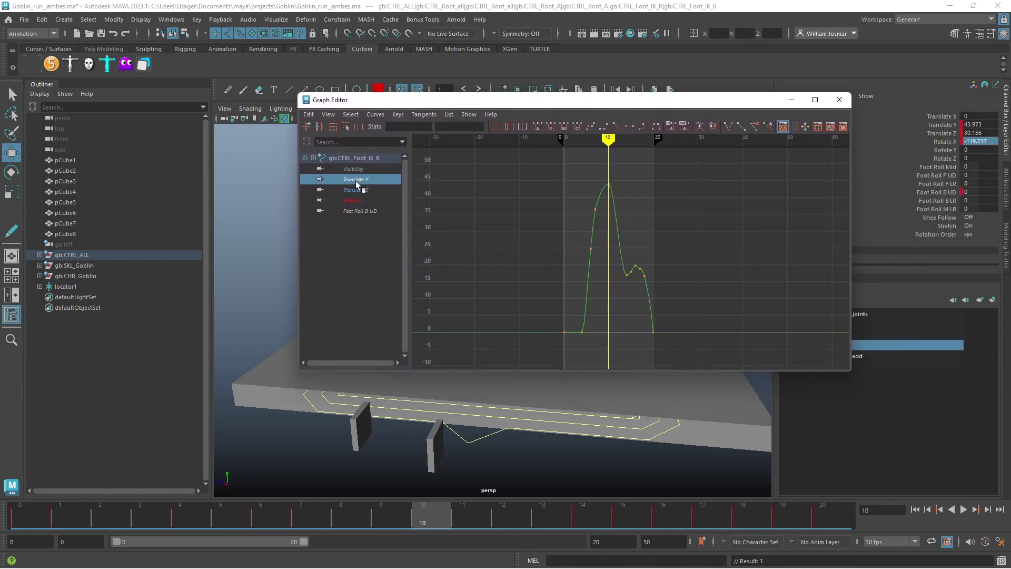
pyautogui.click(354, 201)
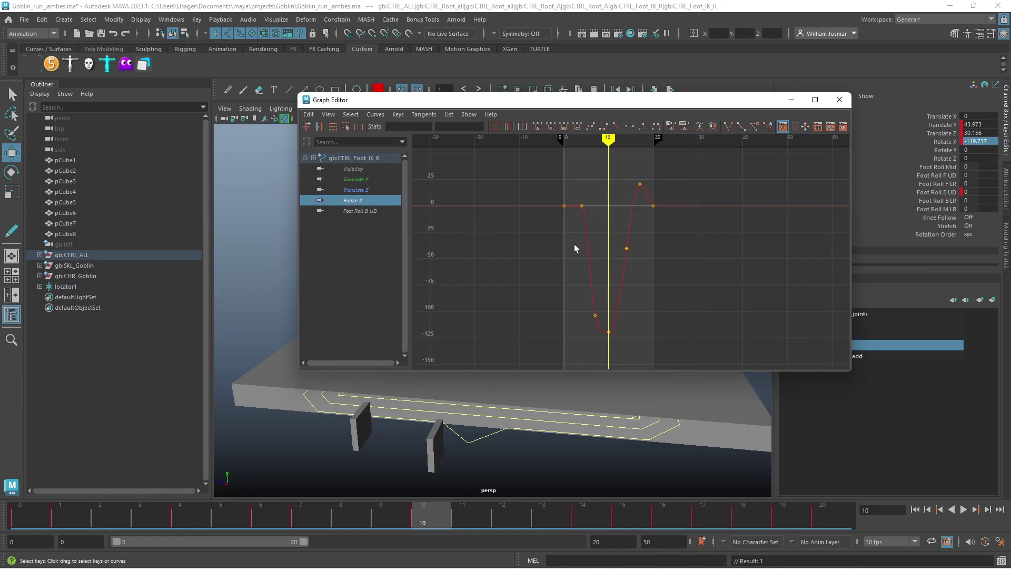
pyautogui.click(840, 99)
pyautogui.scroll(-3, 534, 249)
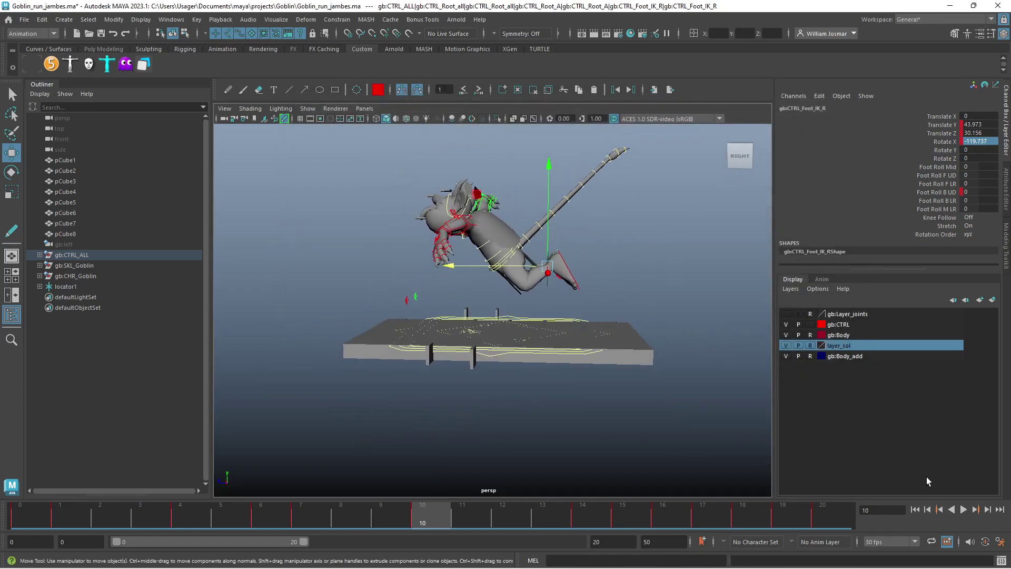
# Play the run cycle, stop at frame 16, and set the right foot's Translate X to 0
pyautogui.click(964, 510)
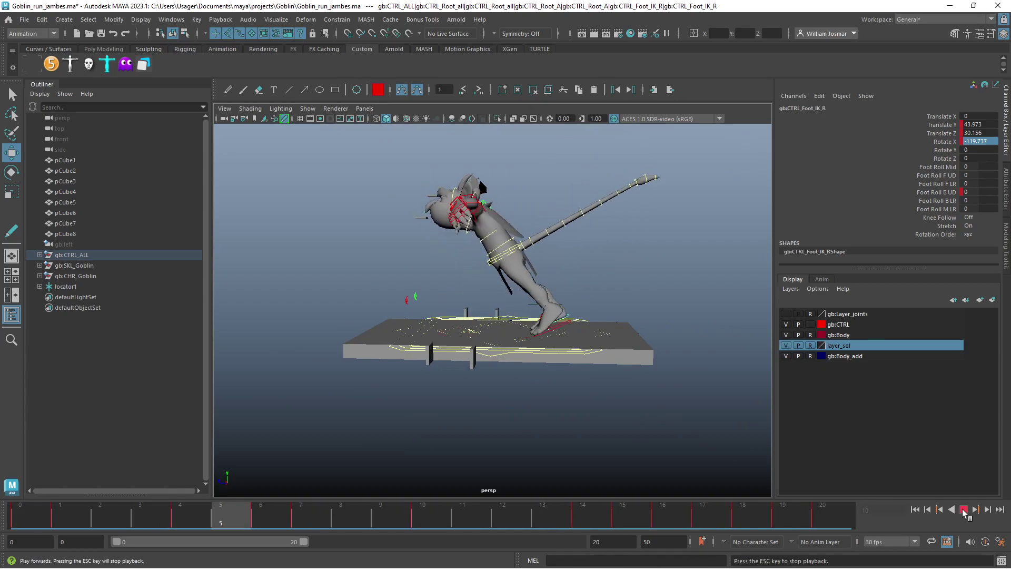
pyautogui.moveTo(688, 388)
pyautogui.keyDown('alt'); pyautogui.mouseDown()
pyautogui.moveTo(393, 324)
pyautogui.moveTo(284, 327)
pyautogui.moveTo(405, 339)
pyautogui.mouseUp(); pyautogui.keyUp('alt')
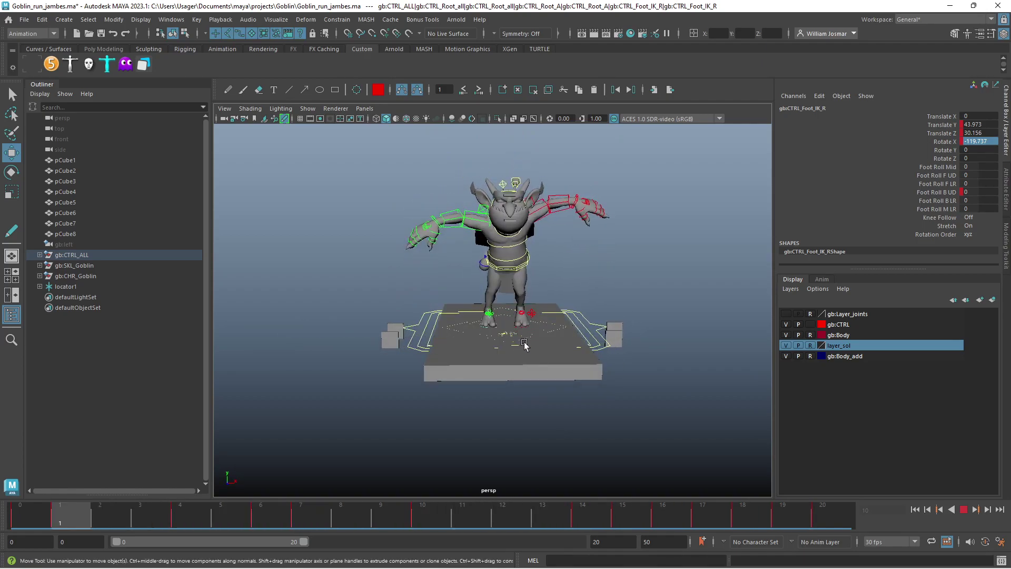
pyautogui.moveTo(522, 342)
pyautogui.keyDown('alt'); pyautogui.mouseDown(button='right')
pyautogui.moveTo(733, 364)
pyautogui.moveTo(630, 334)
pyautogui.mouseUp(button='right'); pyautogui.keyUp('alt')
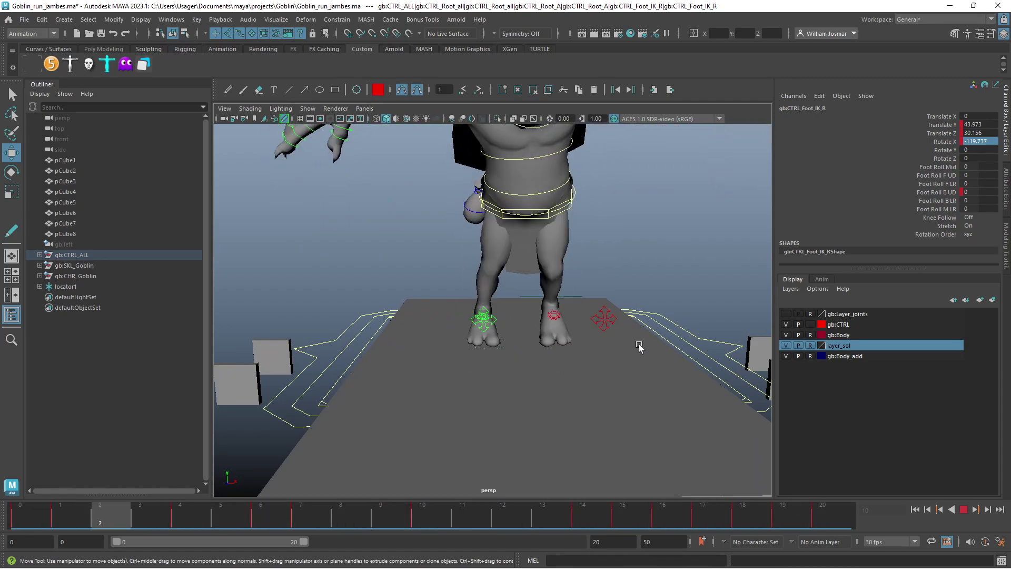
pyautogui.press('Escape')
pyautogui.keyDown('alt'); pyautogui.moveTo(590, 316); pyautogui.dragTo(536, 293); pyautogui.keyUp('alt')
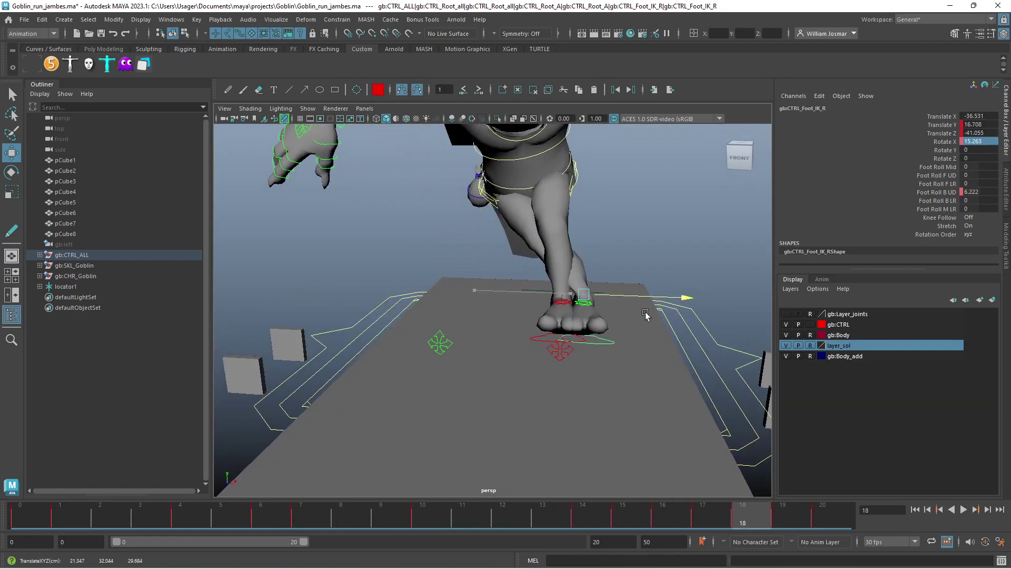
pyautogui.hotkey('alt', 'v')
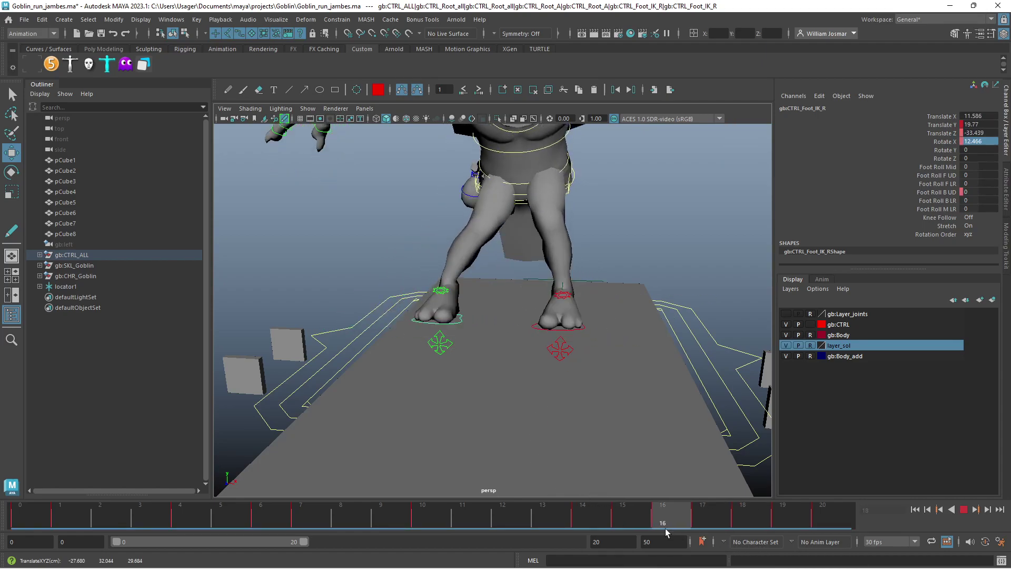
pyautogui.hotkey('alt', 'v')
pyautogui.doubleClick(976, 115)
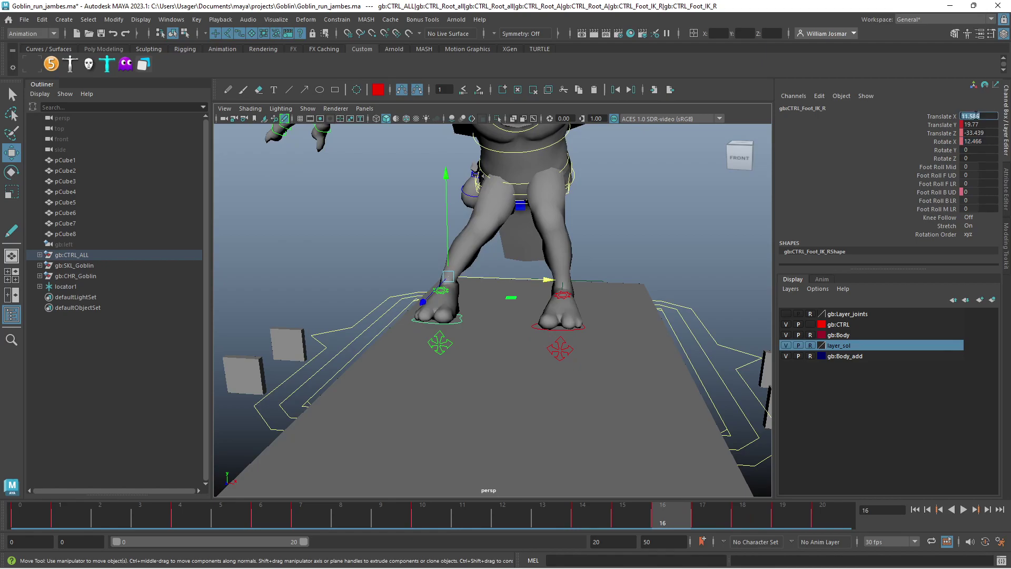
pyautogui.write('0')
pyautogui.press('Return')
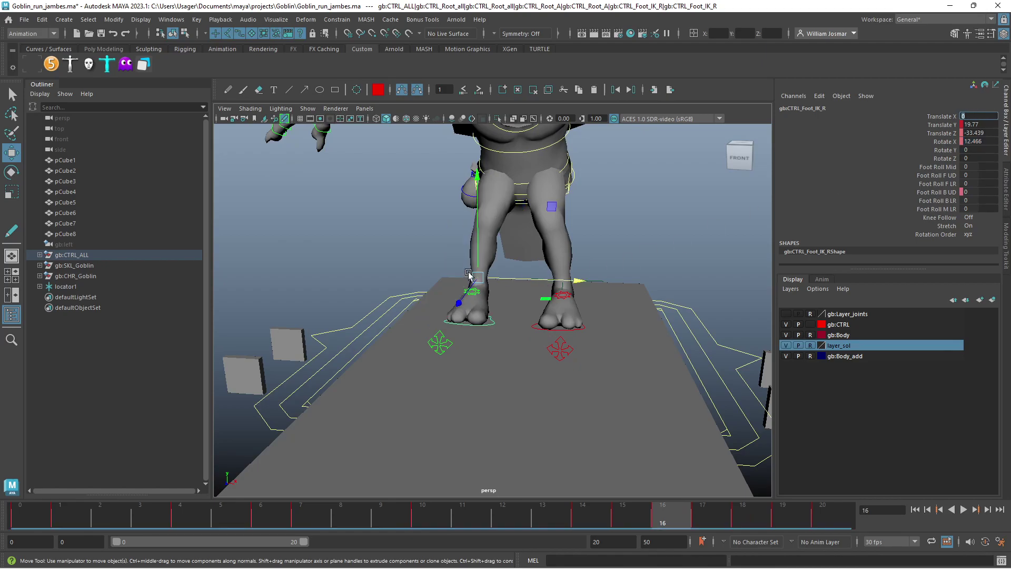
# Replay the run cycle from a profile view, then return to frame 0
pyautogui.keyDown('alt'); pyautogui.moveTo(468, 274); pyautogui.dragTo(622, 283); pyautogui.keyUp('alt')
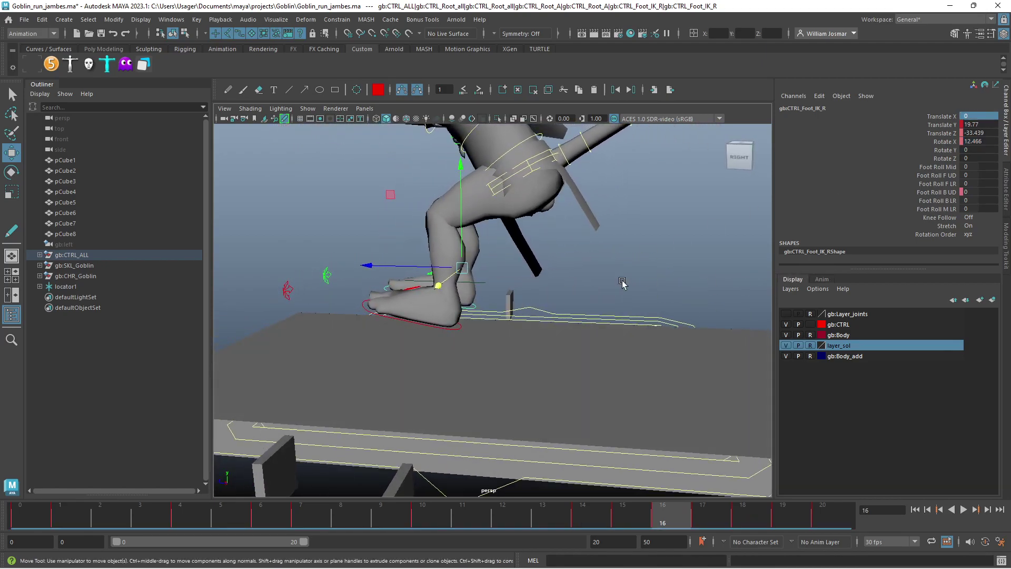
pyautogui.scroll(2, 622, 283)
pyautogui.scroll(3, 636, 266)
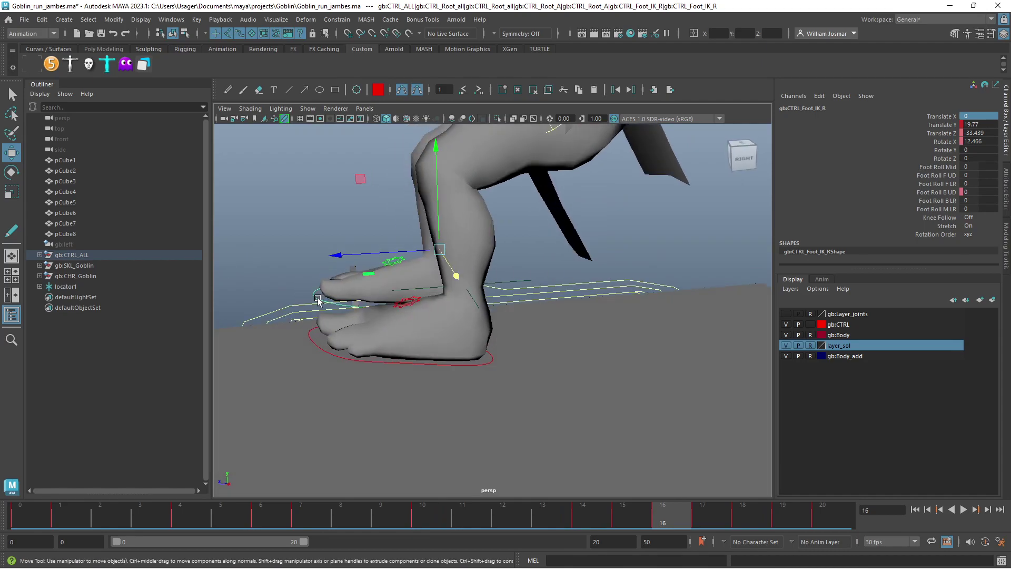
pyautogui.scroll(-1, 320, 298)
pyautogui.scroll(-3, 302, 239)
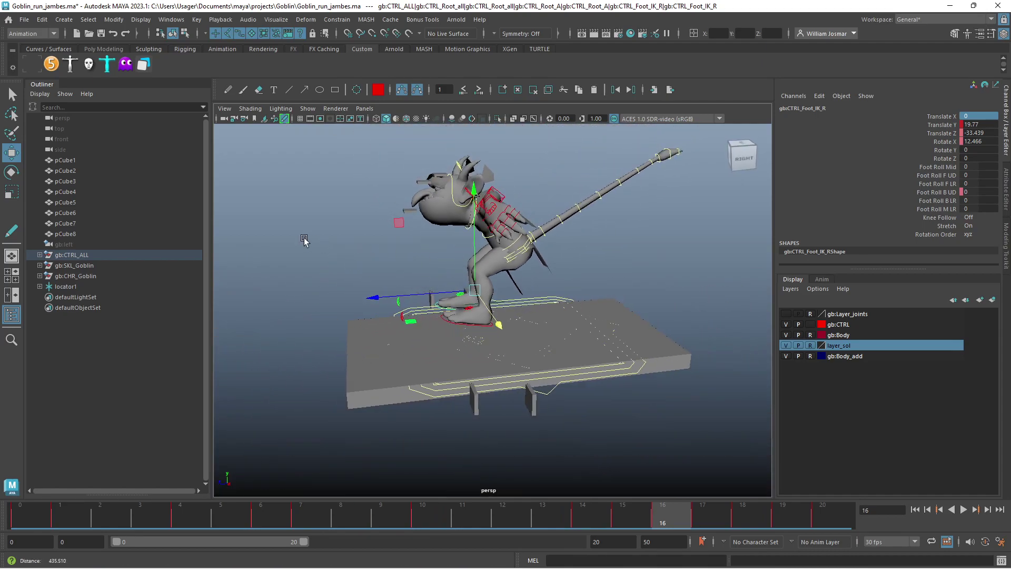
pyautogui.hotkey('alt', 'v')
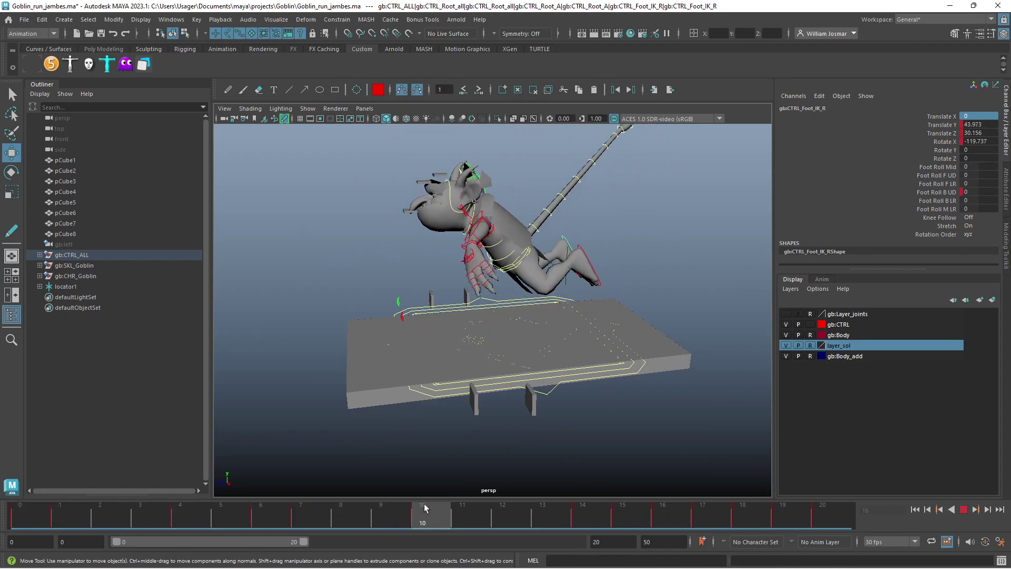
pyautogui.moveTo(424, 507); pyautogui.dragTo(24, 494)
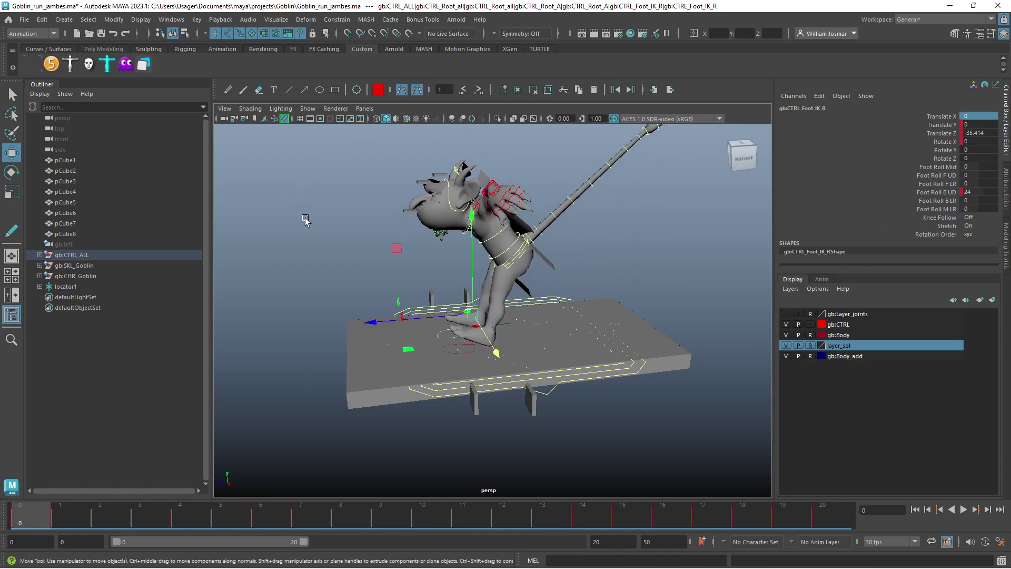
# Open the Graph Editor on gb:CTRL_Foot_IK_R's curves, zoomed out, moved left and widened
pyautogui.click(36, 59)
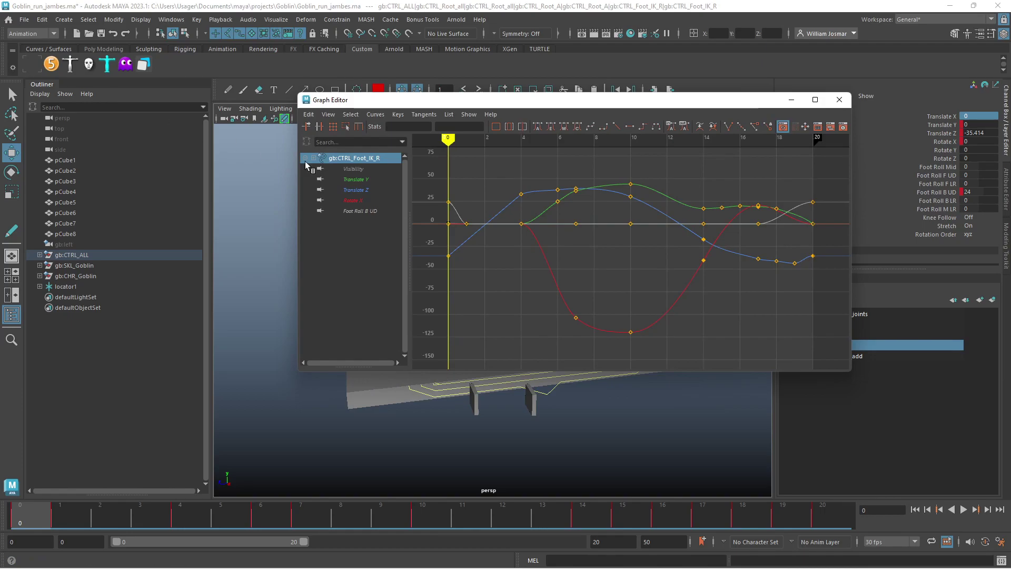
pyautogui.scroll(-5, 585, 256)
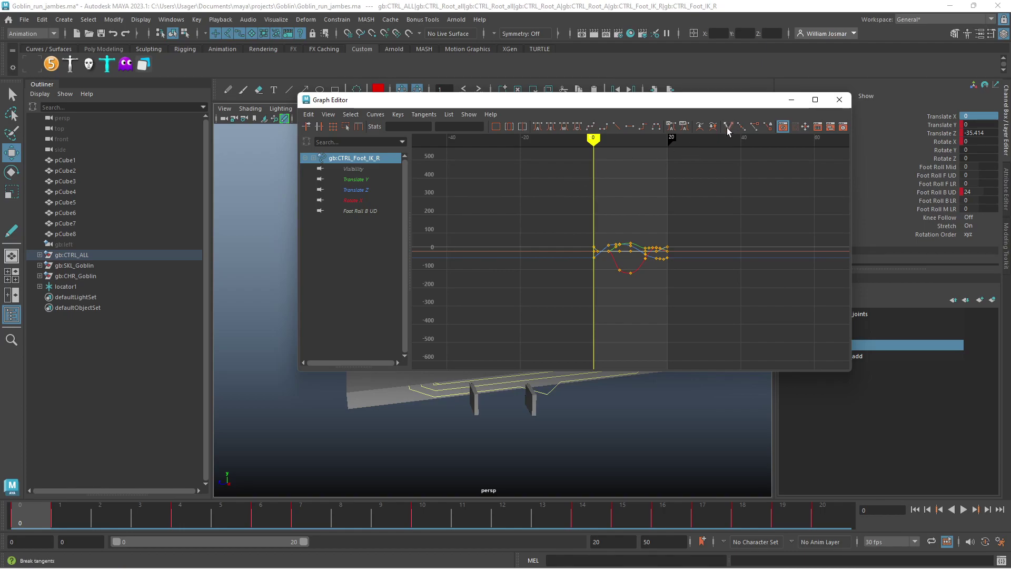
pyautogui.moveTo(700, 100); pyautogui.dragTo(619, 88)
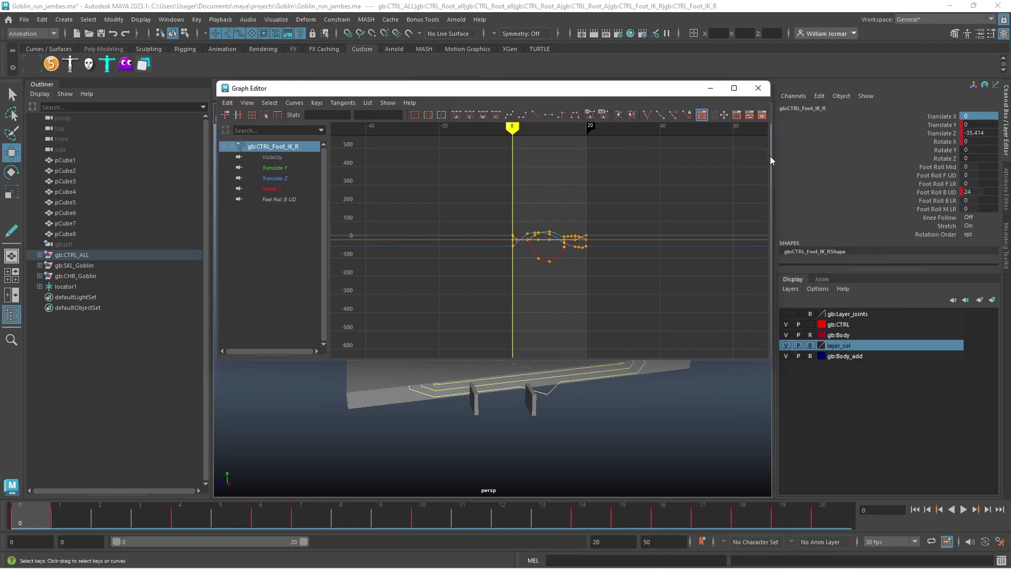
pyautogui.moveTo(770, 155); pyautogui.dragTo(975, 148)
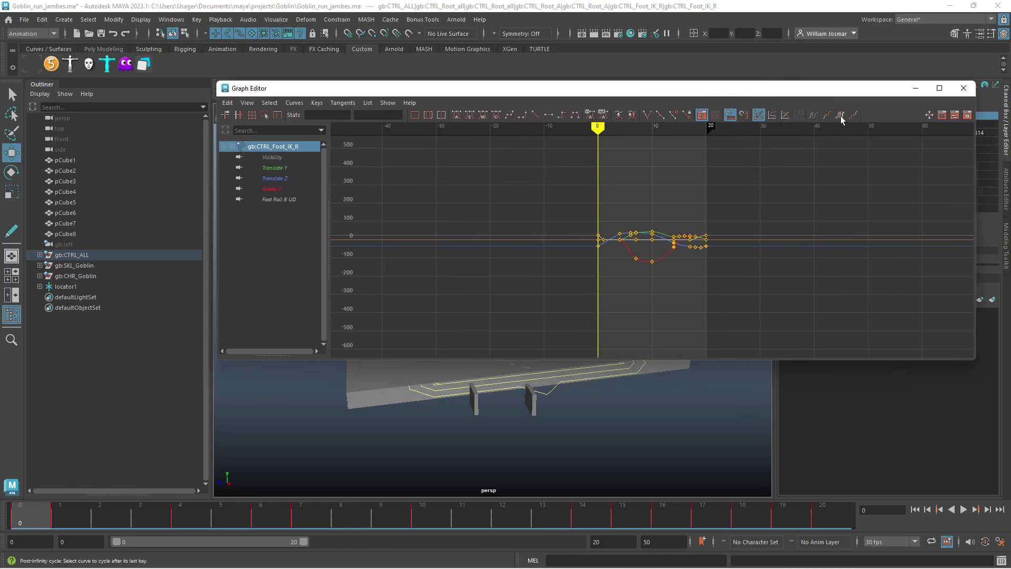
# Set Pre and Post Infinity to Cycle on the right foot curves and select all keys
pyautogui.click(815, 115)
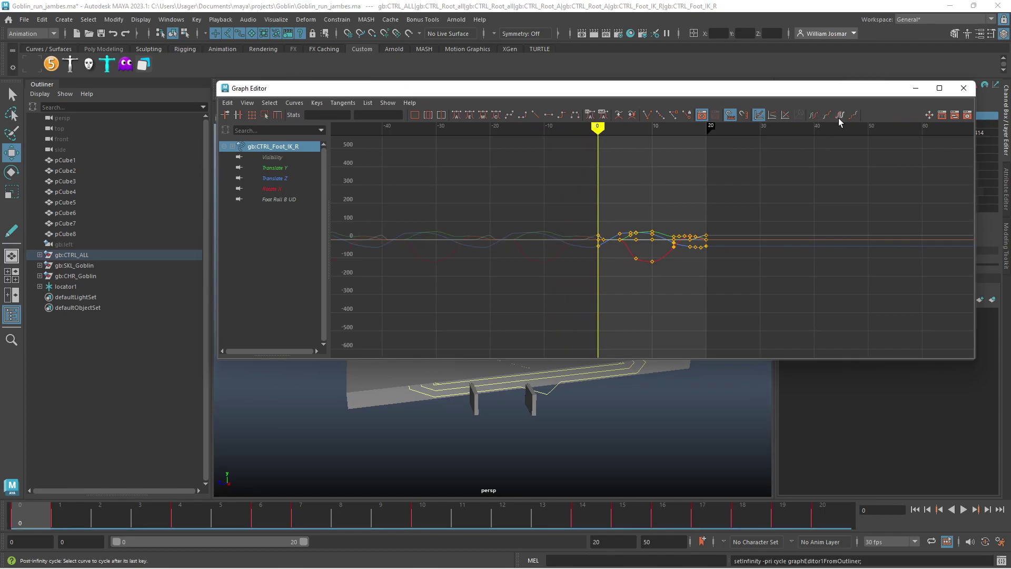
pyautogui.click(839, 116)
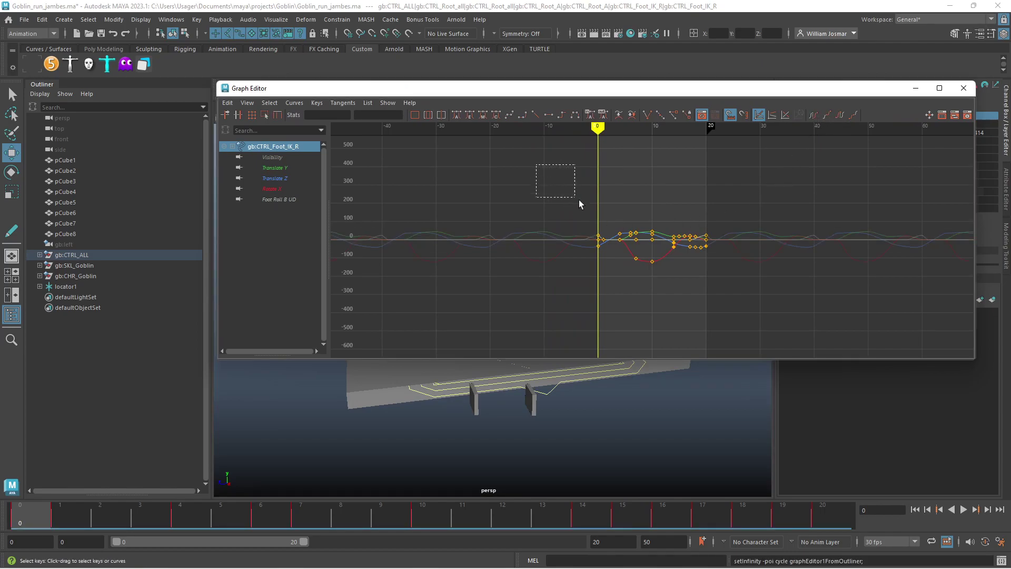
pyautogui.moveTo(580, 204); pyautogui.dragTo(748, 314)
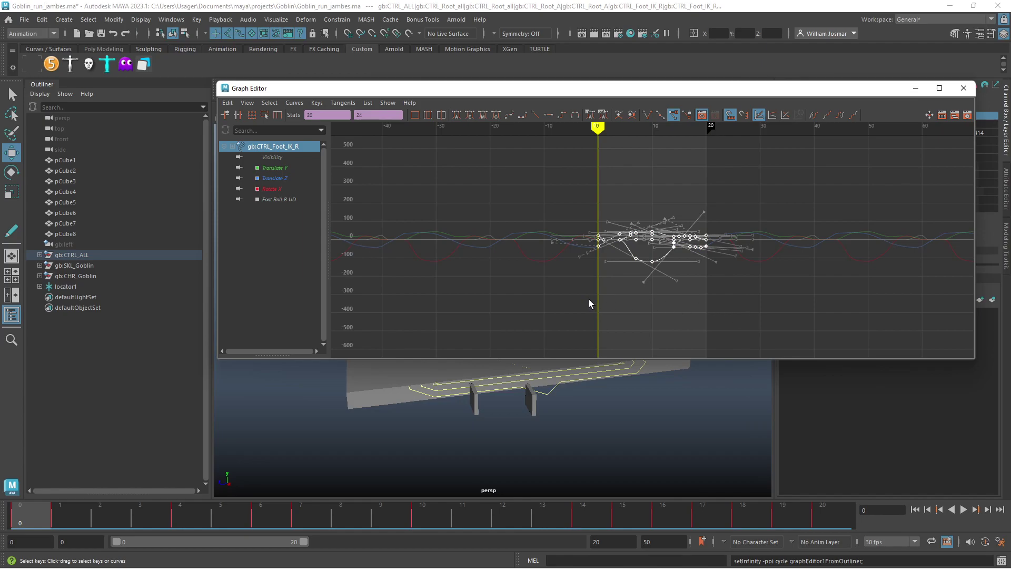
# Enlarge and frame the curve view, then trial-shift the keys 10 frames later and undo it
pyautogui.moveTo(556, 88); pyautogui.dragTo(429, 62)
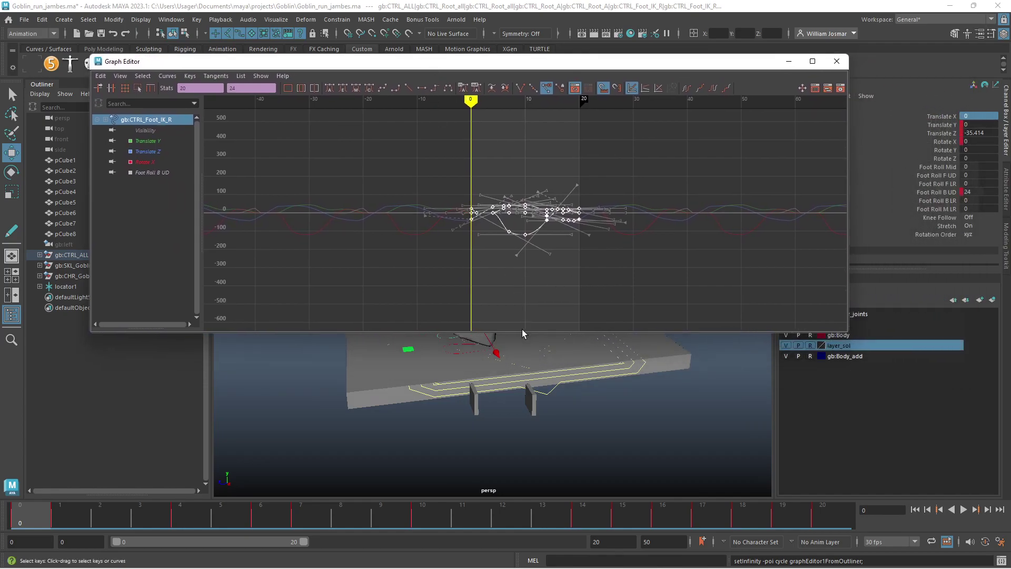
pyautogui.moveTo(524, 331); pyautogui.dragTo(526, 447)
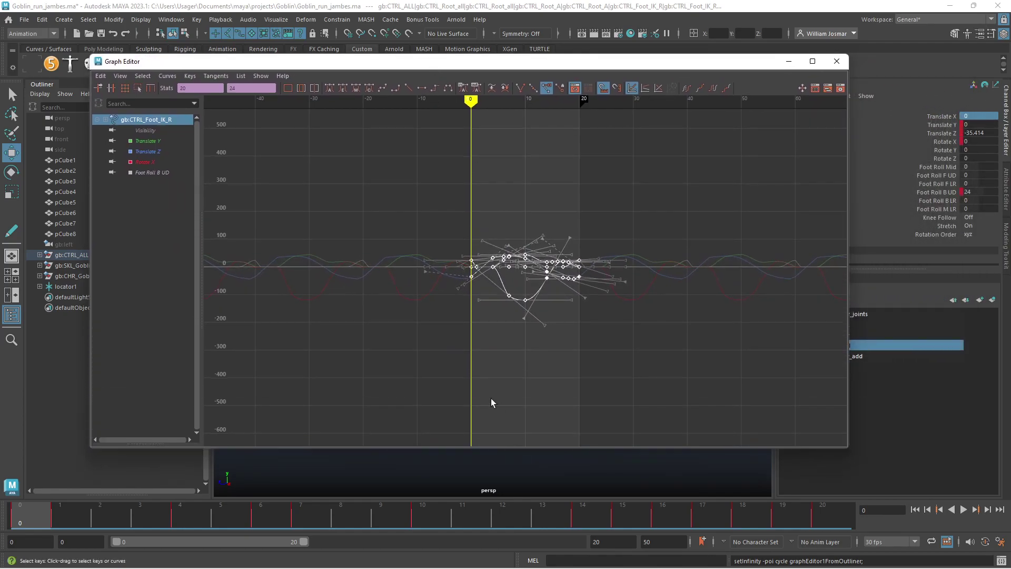
pyautogui.press('f')
pyautogui.scroll(-2, 532, 386)
pyautogui.scroll(-2, 510, 379)
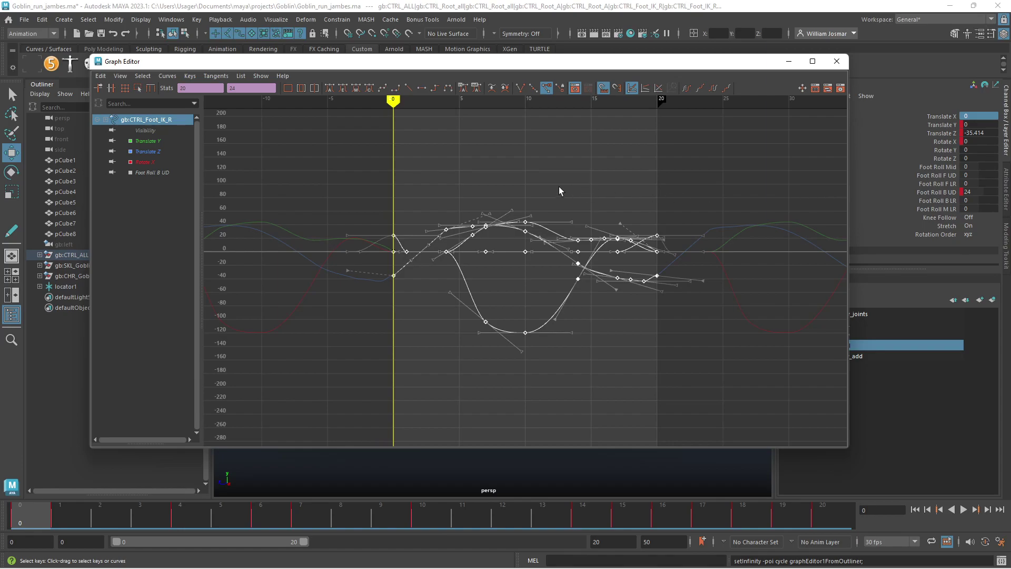
pyautogui.keyDown('shift'); pyautogui.moveTo(450, 173); pyautogui.dragTo(585, 200, button='middle'); pyautogui.keyUp('shift')
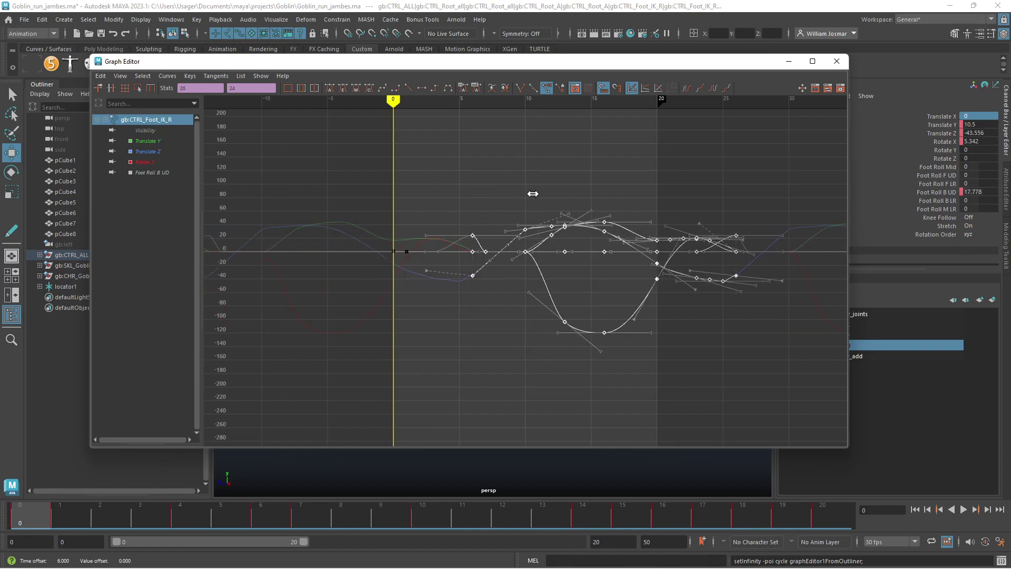
pyautogui.hotkey('ctrl', 'z')
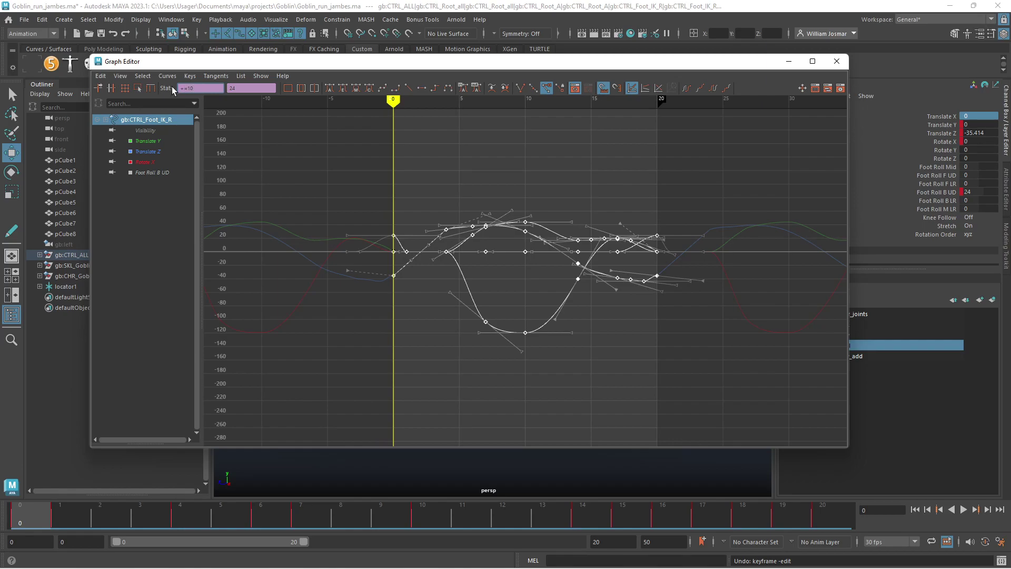
# Shift the right foot control's selected keys 10 frames later (+=10) and play the run cycle
pyautogui.press('Return')
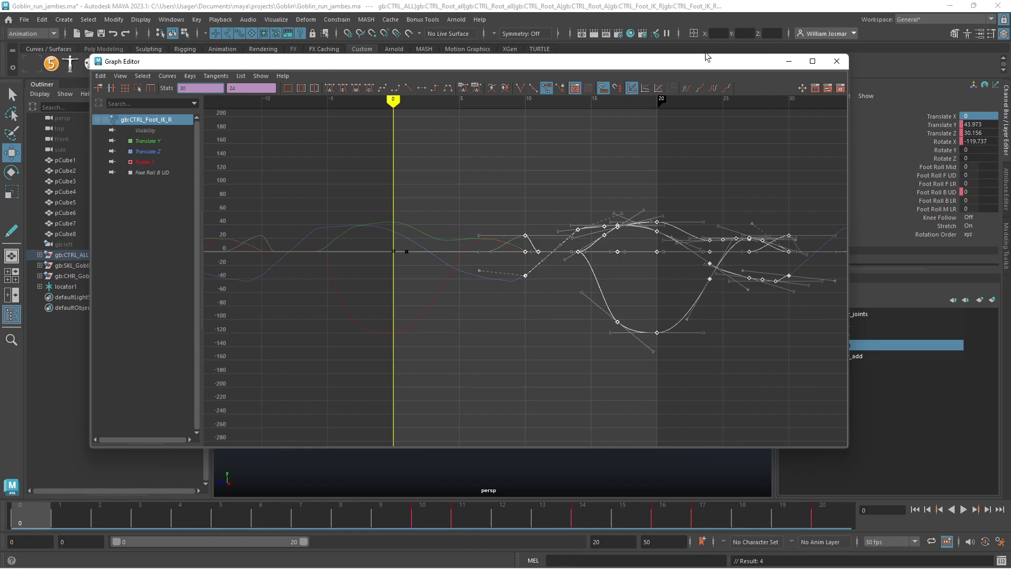
pyautogui.click(837, 61)
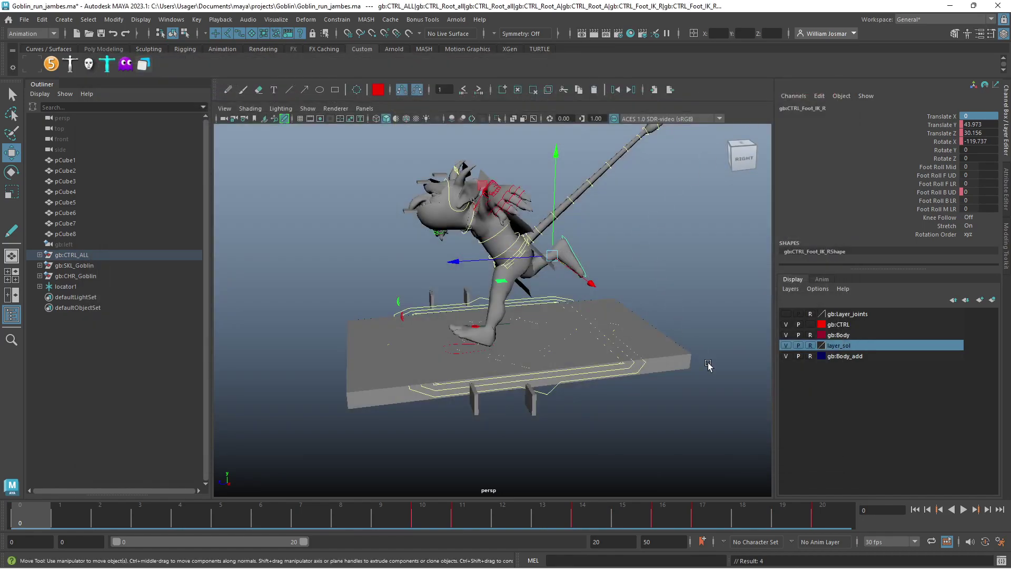
pyautogui.click(964, 509)
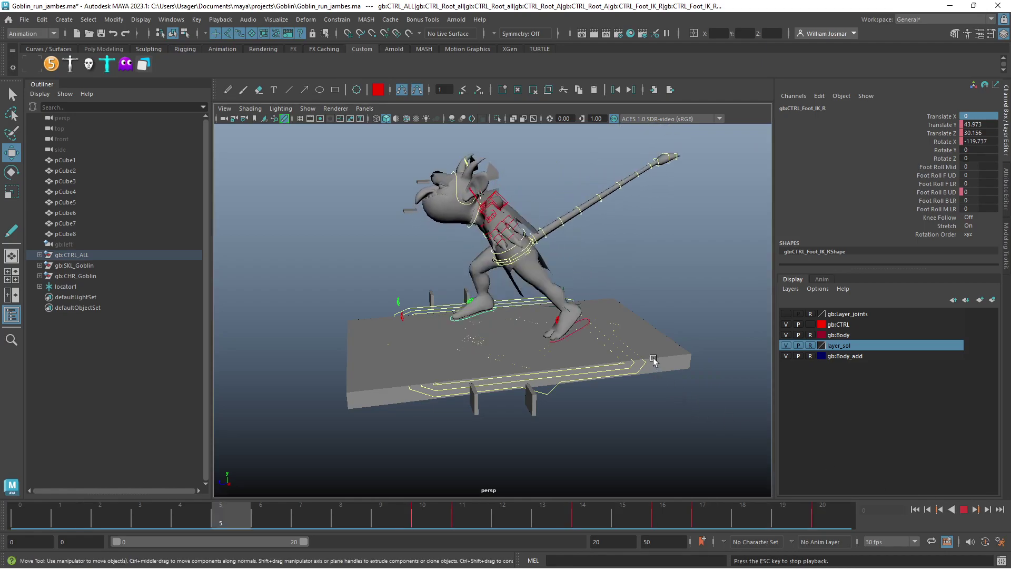
# Review the run cycle from the front, stop at frame 14, then switch to the four-pane layout
pyautogui.keyDown('alt'); pyautogui.moveTo(653, 361); pyautogui.dragTo(649, 319); pyautogui.keyUp('alt')
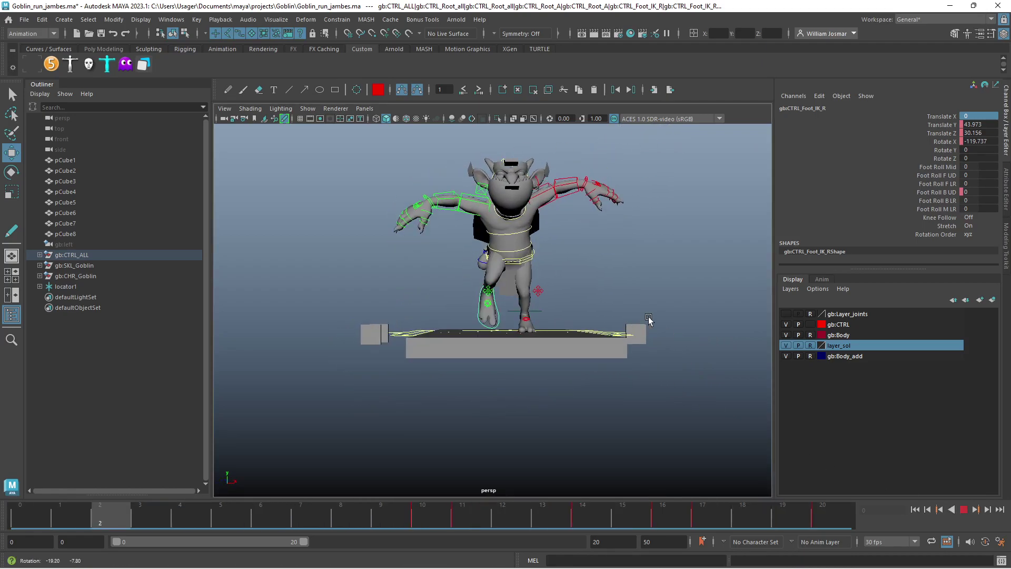
pyautogui.scroll(3, 637, 330)
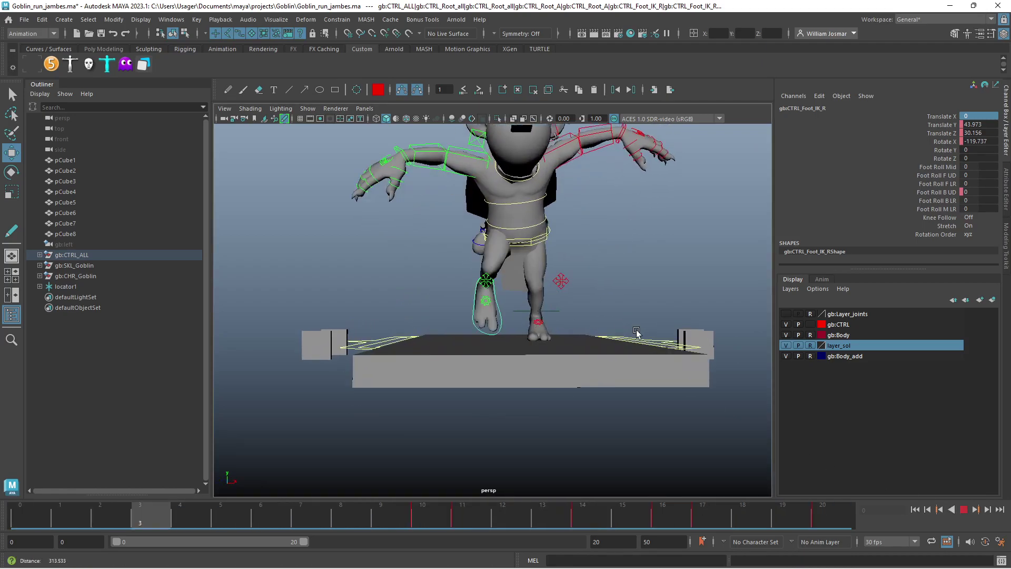
pyautogui.scroll(-3, 636, 331)
pyautogui.moveTo(527, 326)
pyautogui.keyDown('alt'); pyautogui.mouseDown()
pyautogui.moveTo(521, 322)
pyautogui.moveTo(522, 333)
pyautogui.mouseUp(); pyautogui.keyUp('alt')
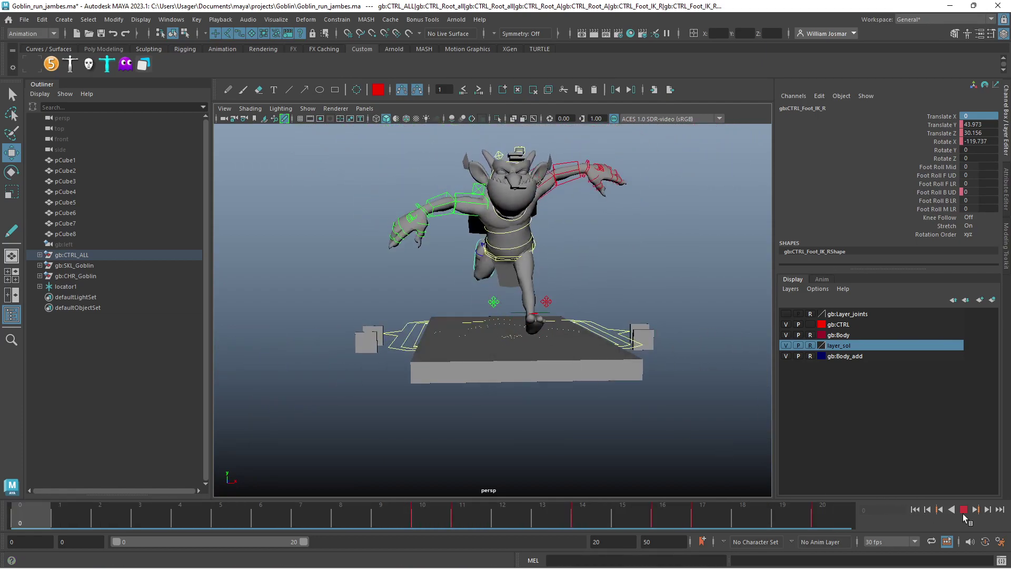
pyautogui.click(964, 510)
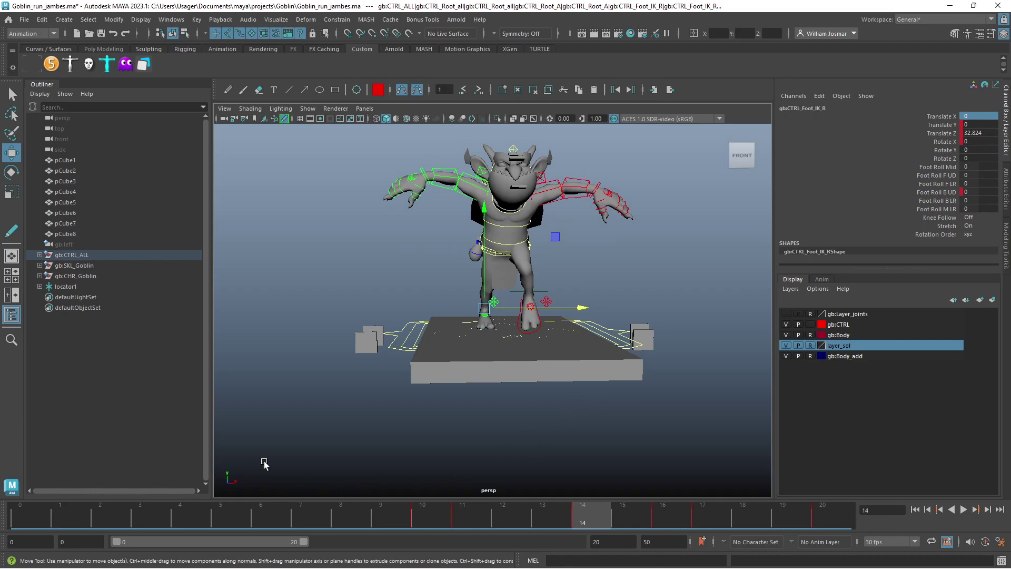
pyautogui.click(12, 275)
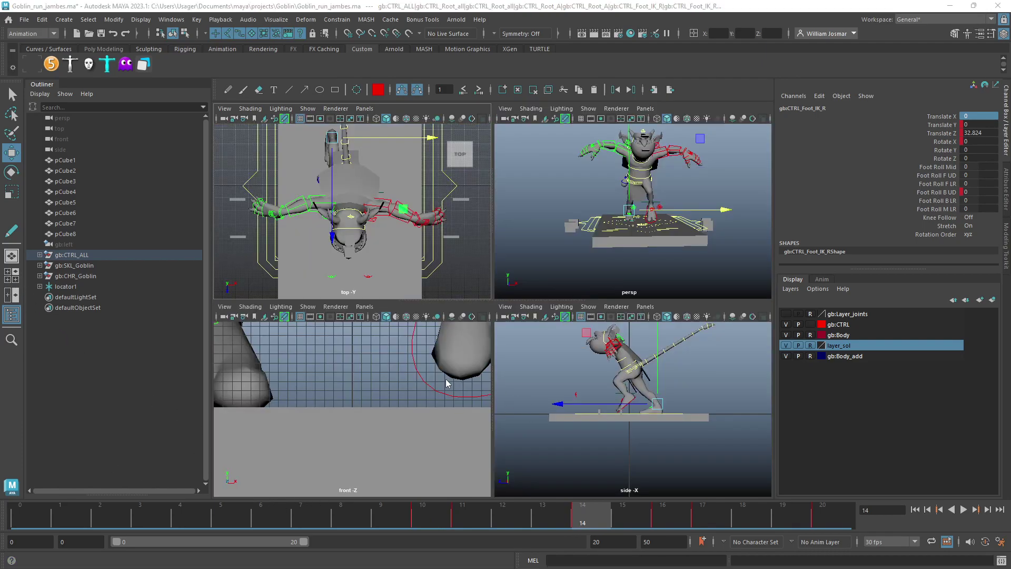
# In the front view, slide the right foot control sideways to Translate X -11.676
pyautogui.press('space')
pyautogui.scroll(-3, 516, 387)
pyautogui.scroll(-3, 426, 368)
pyautogui.scroll(-3, 225, 343)
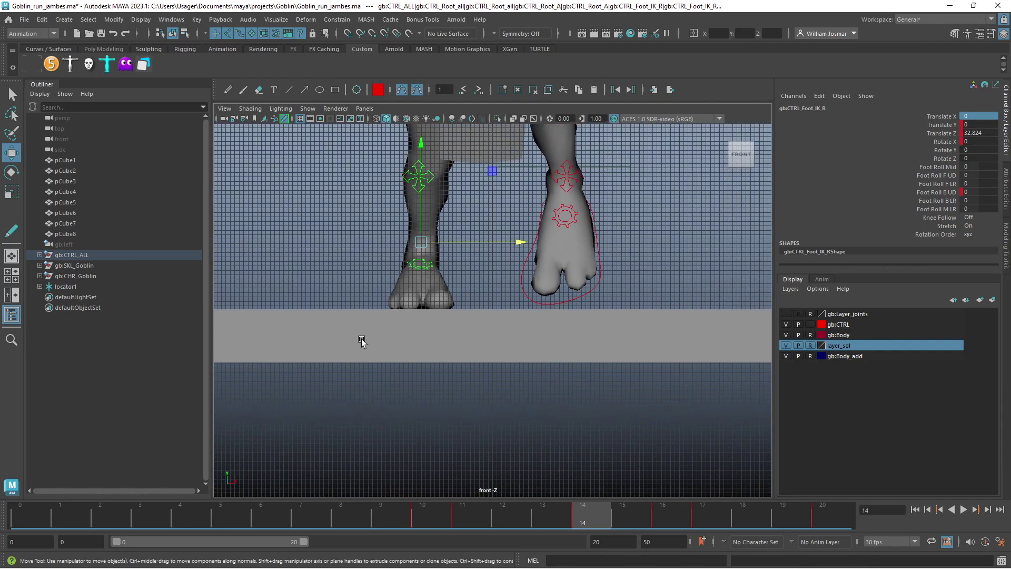
pyautogui.scroll(-3, 361, 343)
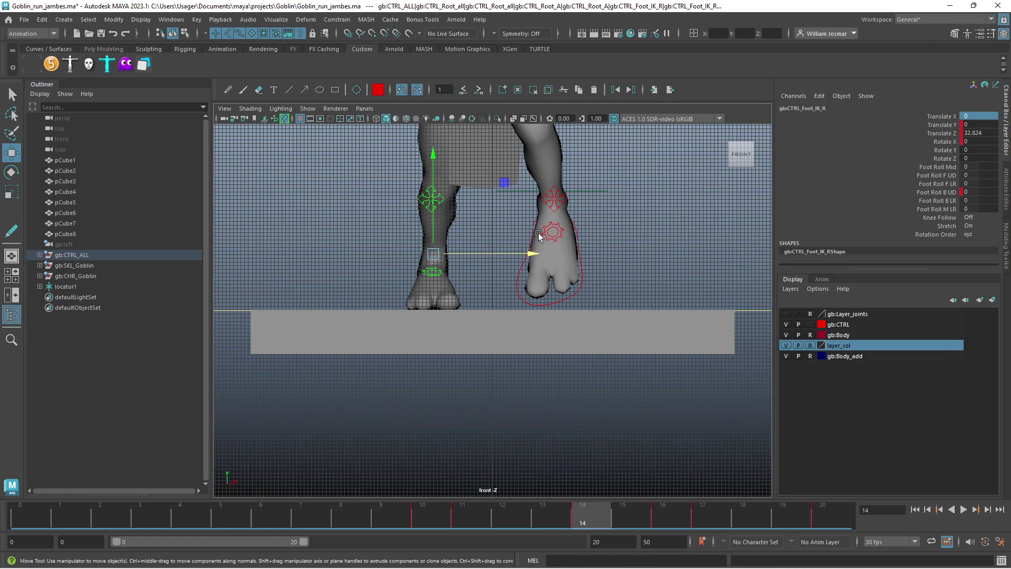
pyautogui.moveTo(508, 252); pyautogui.dragTo(553, 255)
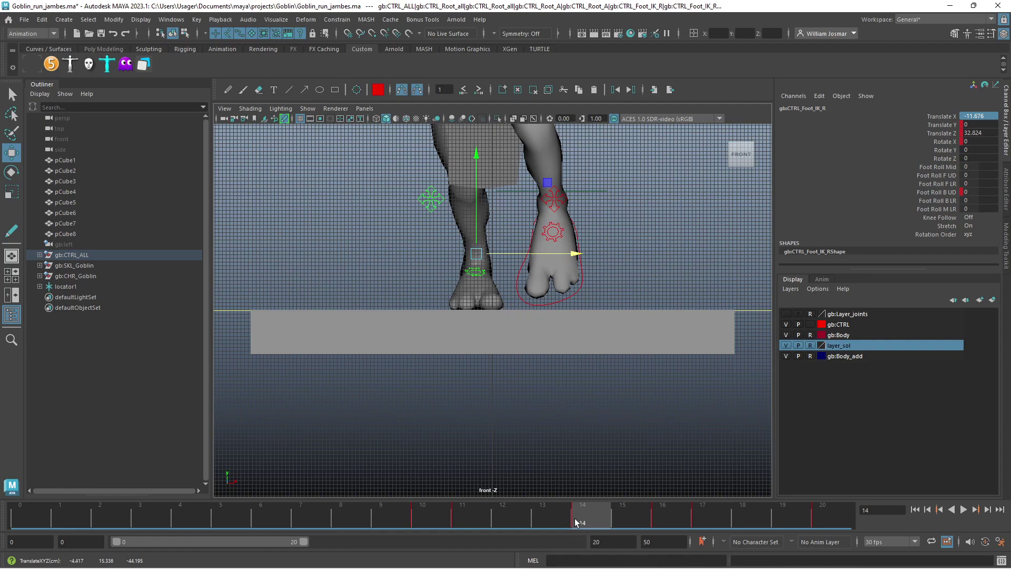
# Play the cycle, stop at frame 4, and orbit the perspective view around the feet
pyautogui.hotkey('alt', 'v')
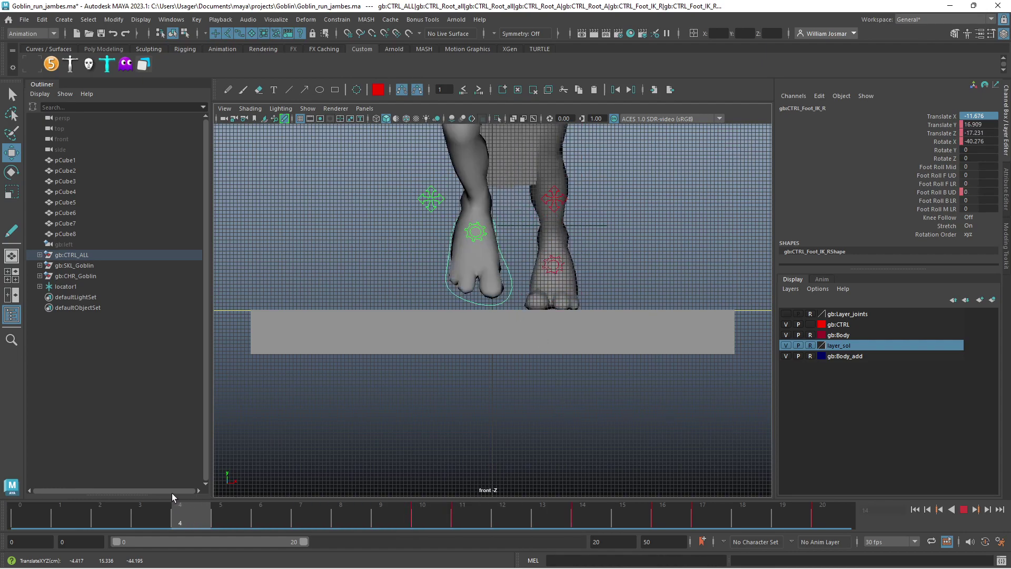
pyautogui.hotkey('alt', 'v')
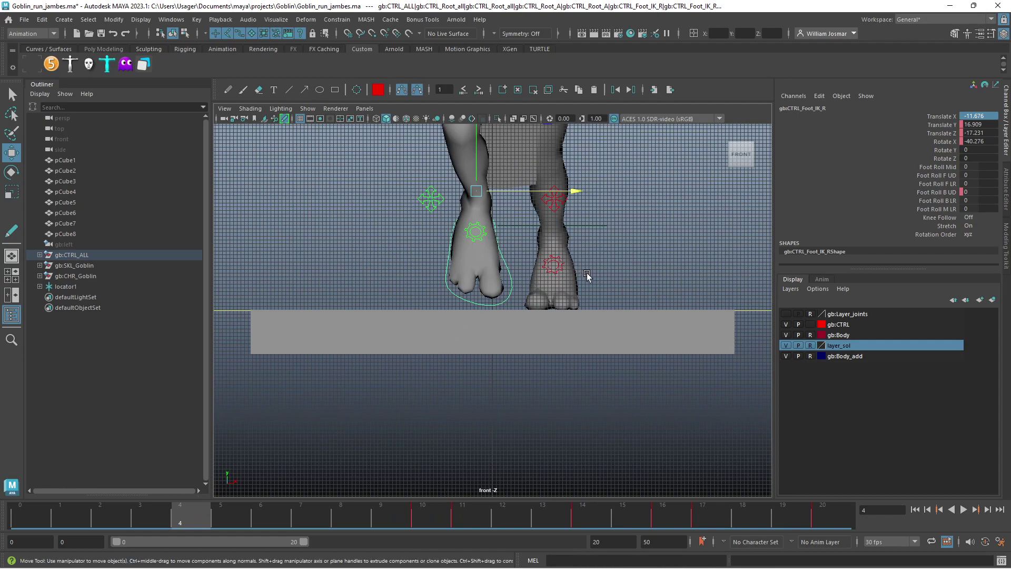
pyautogui.press('space')
pyautogui.press('space')
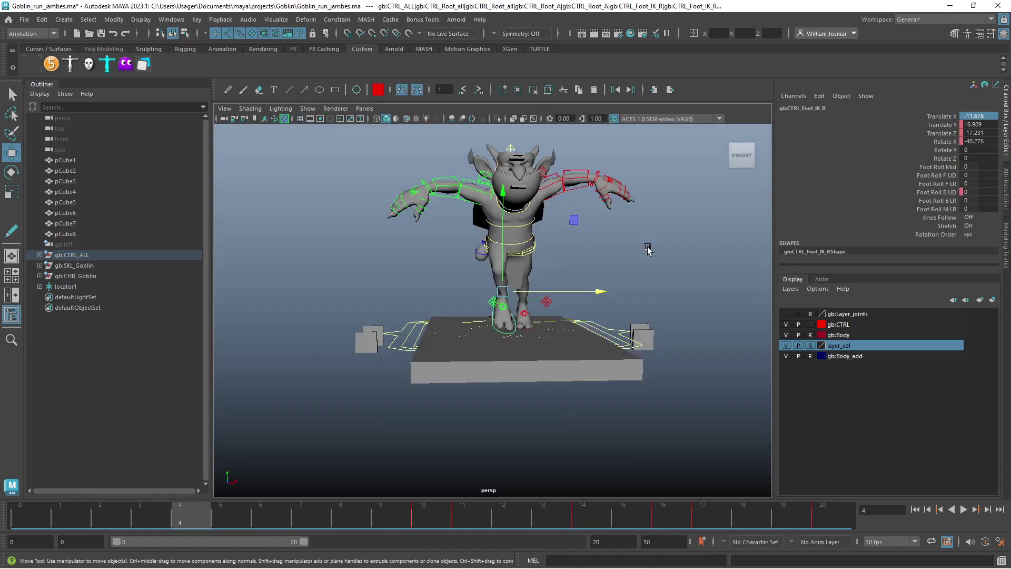
pyautogui.moveTo(649, 250)
pyautogui.keyDown('alt'); pyautogui.mouseDown()
pyautogui.moveTo(642, 315)
pyautogui.moveTo(598, 316)
pyautogui.mouseUp(); pyautogui.keyUp('alt')
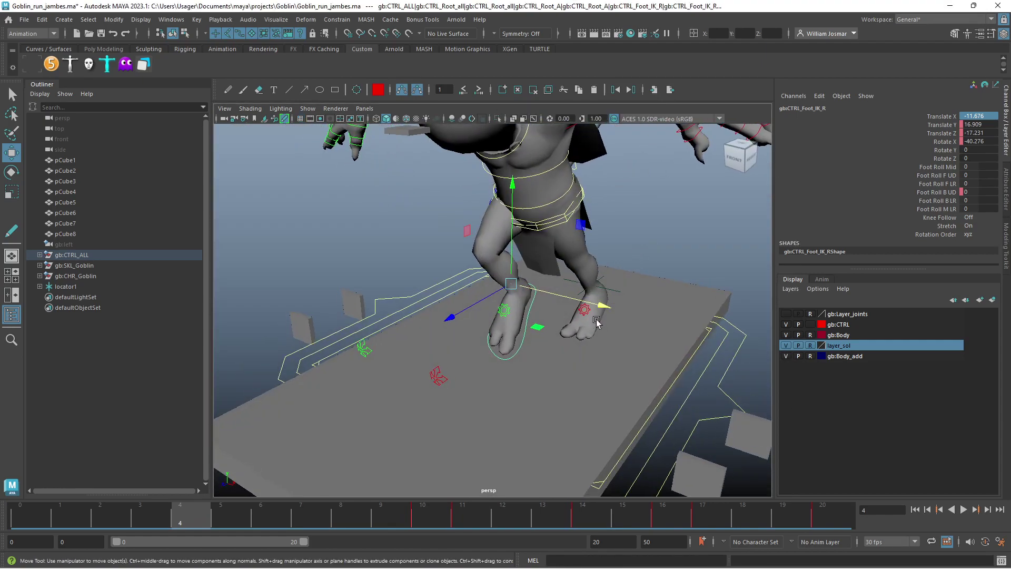
# In wireframe, slide the left foot control sideways to Translate X -11.108
pyautogui.press('4')
pyautogui.click(609, 323)
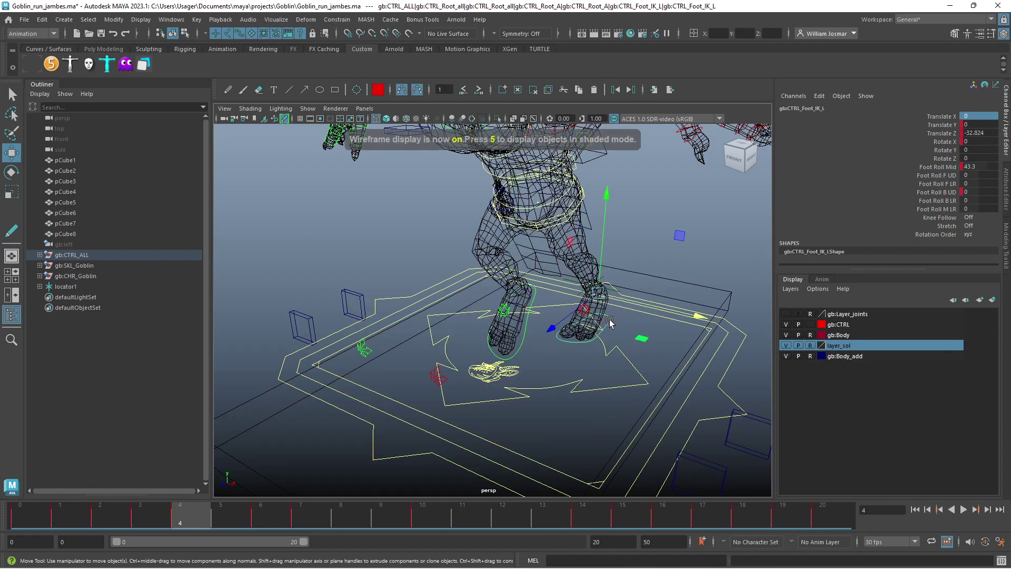
pyautogui.press('space')
pyautogui.press('space')
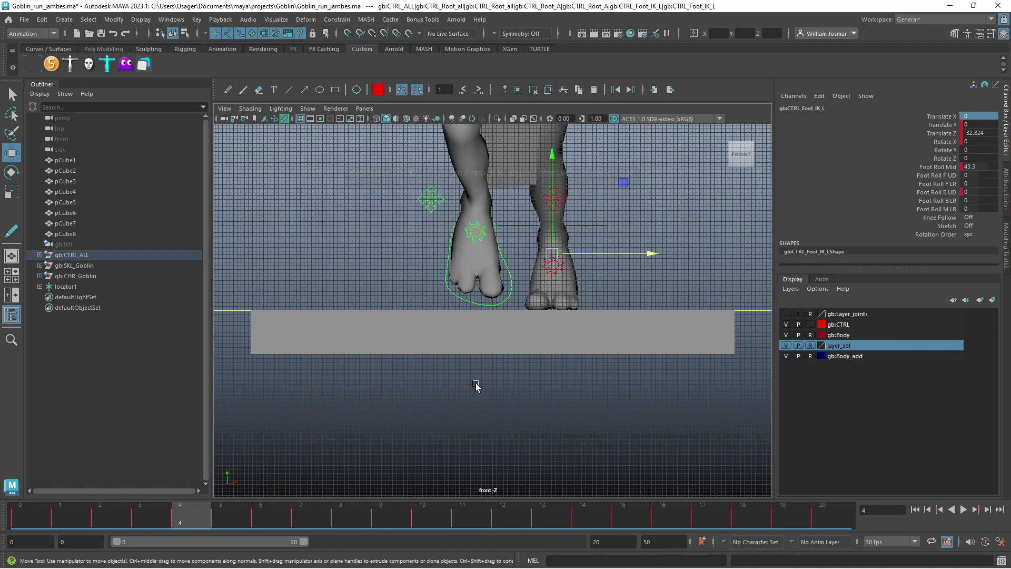
pyautogui.scroll(3, 611, 242)
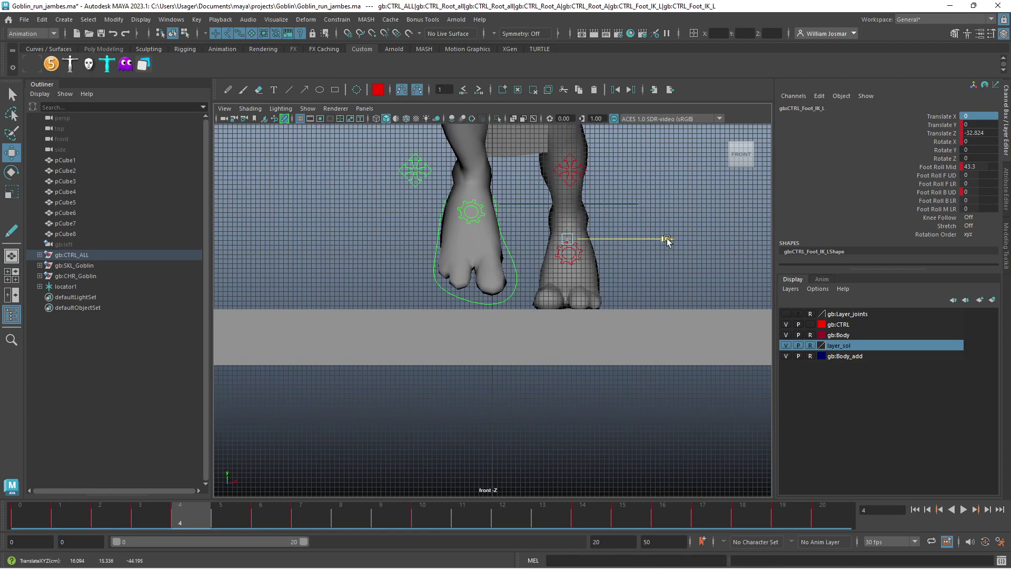
pyautogui.moveTo(667, 240); pyautogui.dragTo(615, 248)
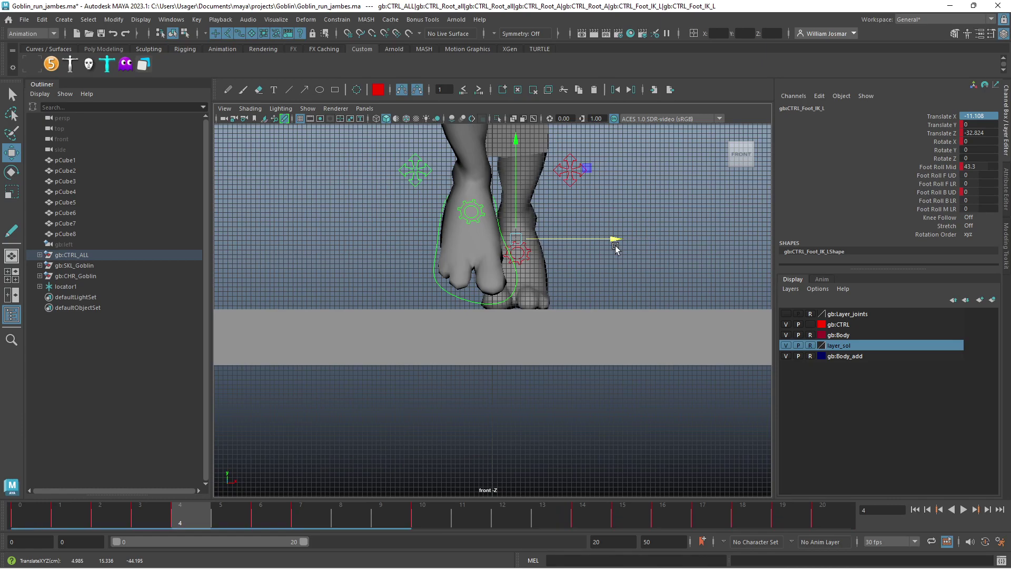
# Select the right foot control and set its Translate X to -11
pyautogui.click(457, 296)
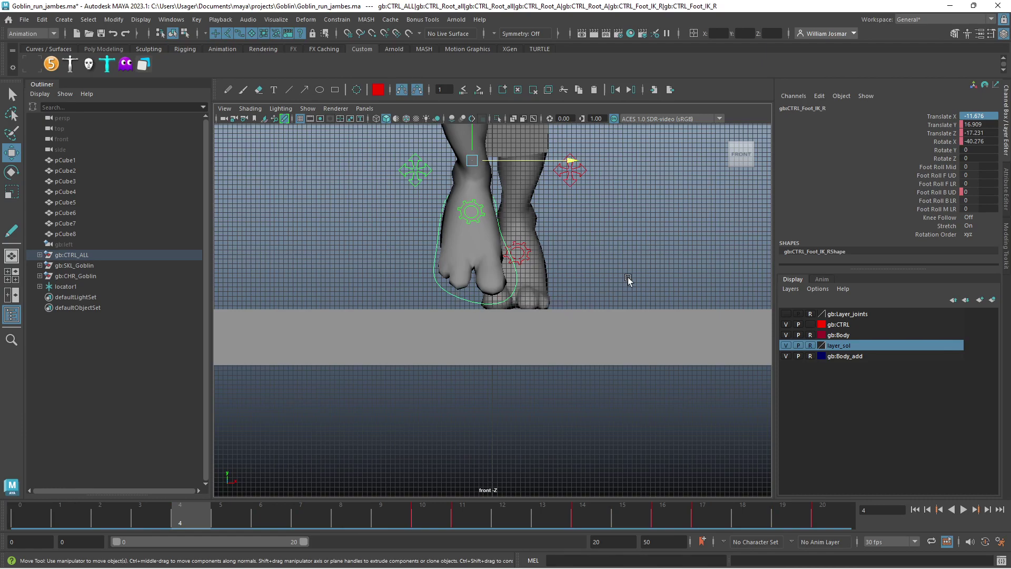
pyautogui.hotkey('ctrl', 'z')
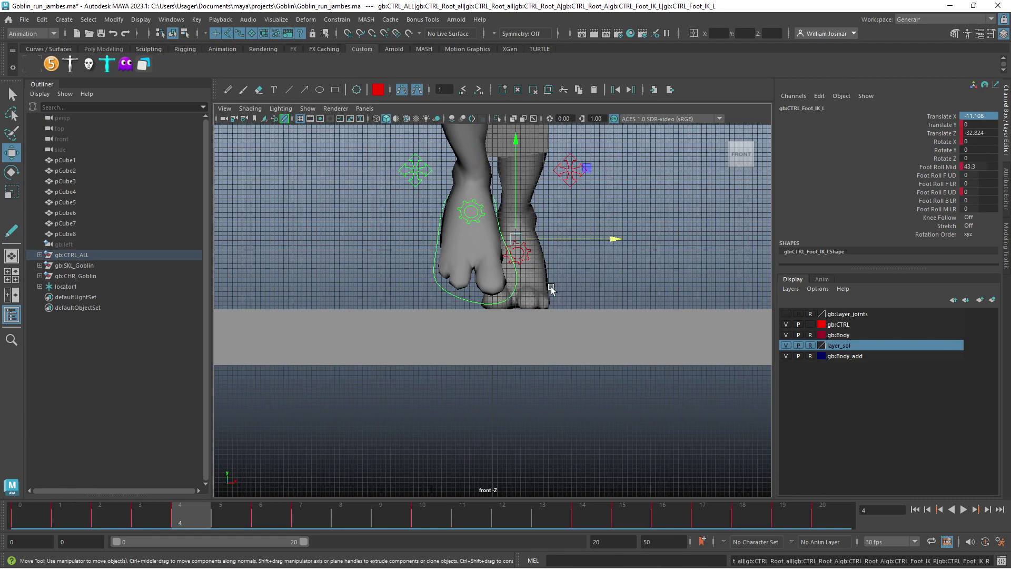
pyautogui.hotkey('ctrl', 'z')
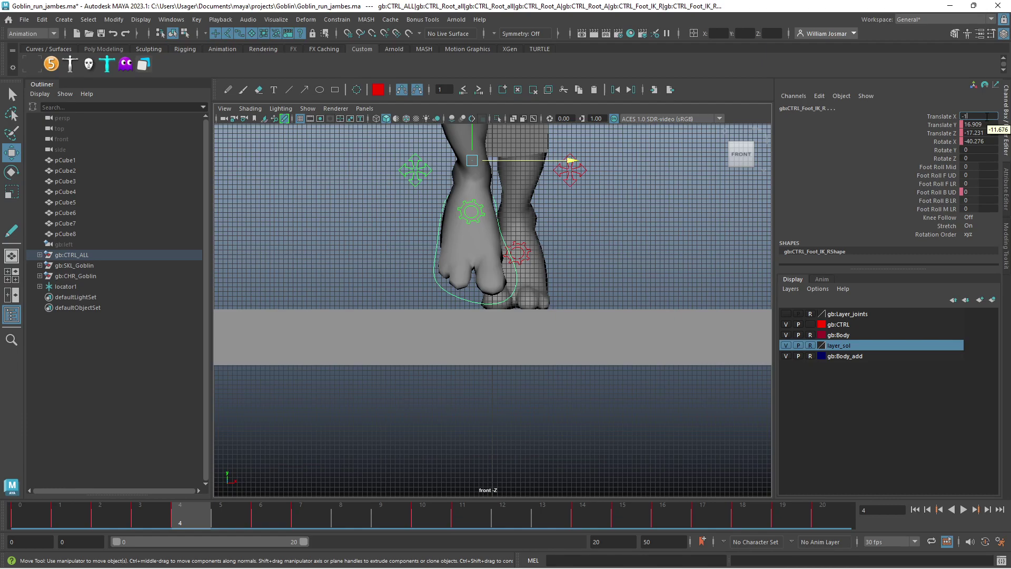
pyautogui.write('1')
pyautogui.press('Return')
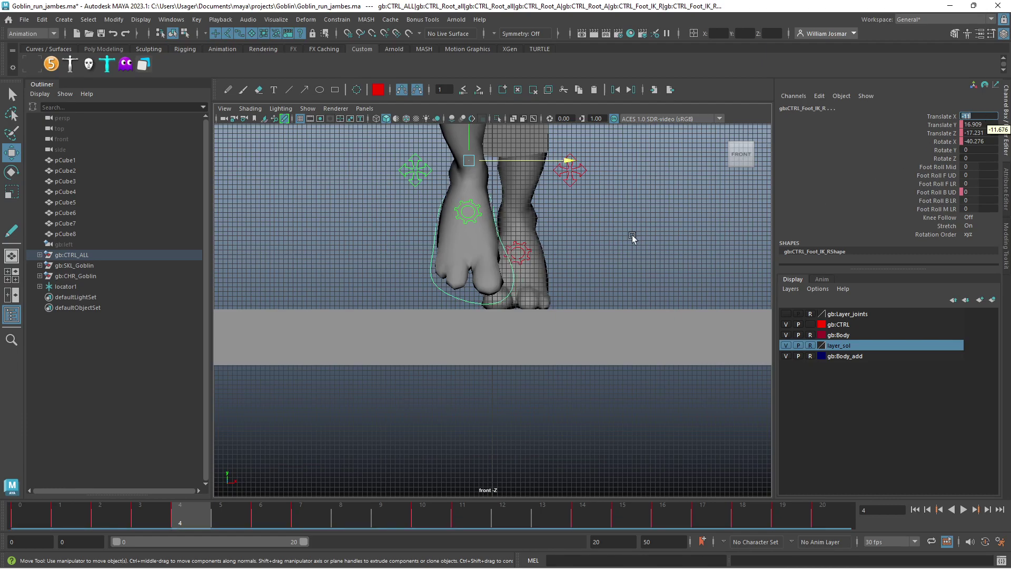
pyautogui.scroll(-3, 322, 208)
pyautogui.scroll(-2, 395, 208)
pyautogui.scroll(-2, 465, 266)
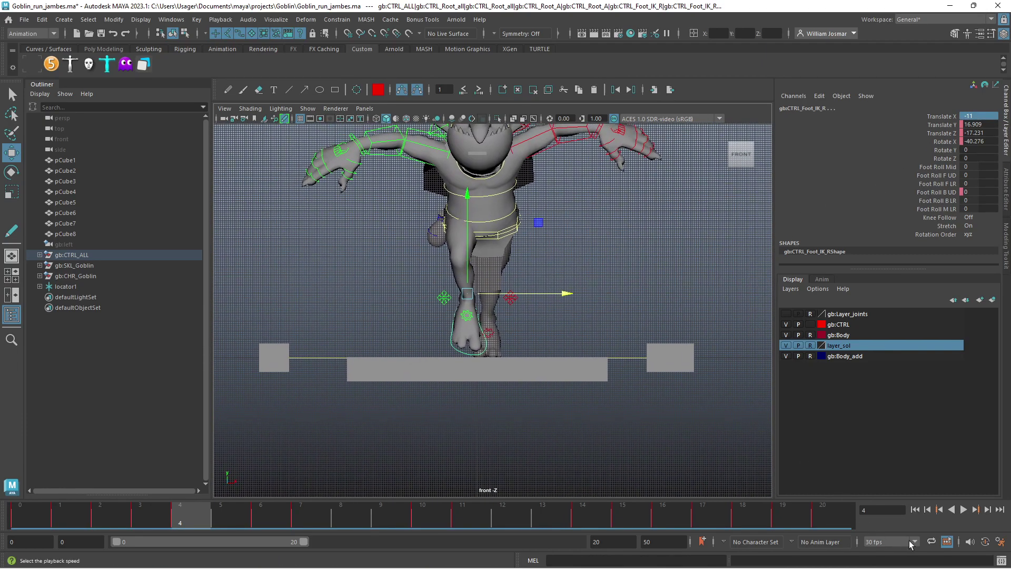
# Play the run cycle and orbit the perspective view to check the foot spacing
pyautogui.click(963, 510)
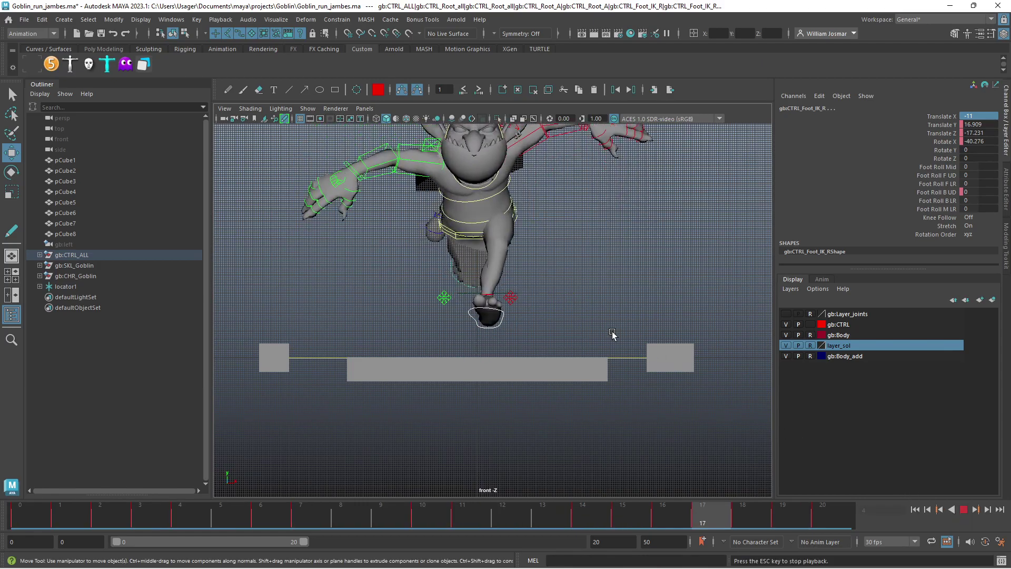
pyautogui.scroll(-2, 580, 291)
pyautogui.scroll(-1, 561, 291)
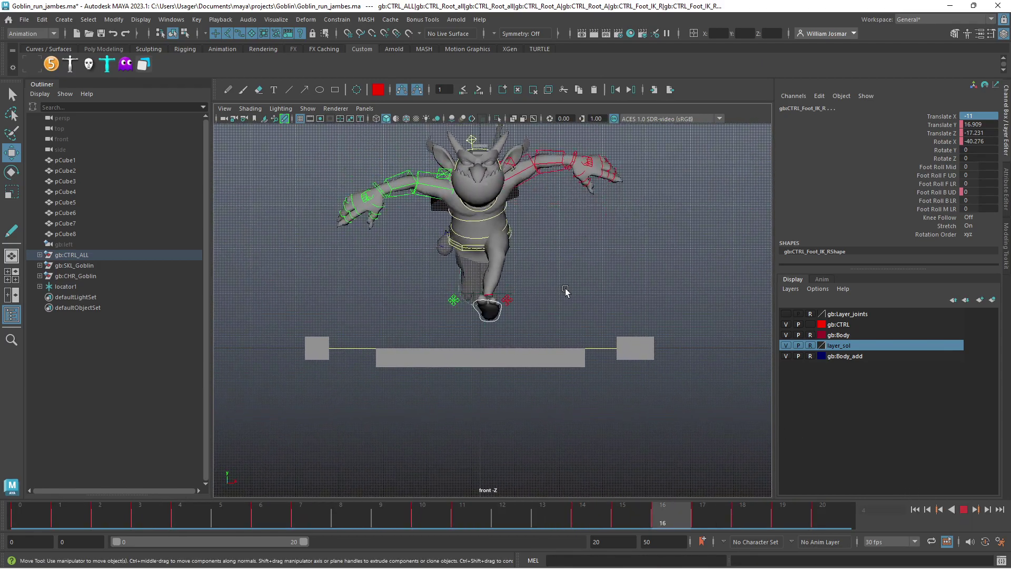
pyautogui.press('space')
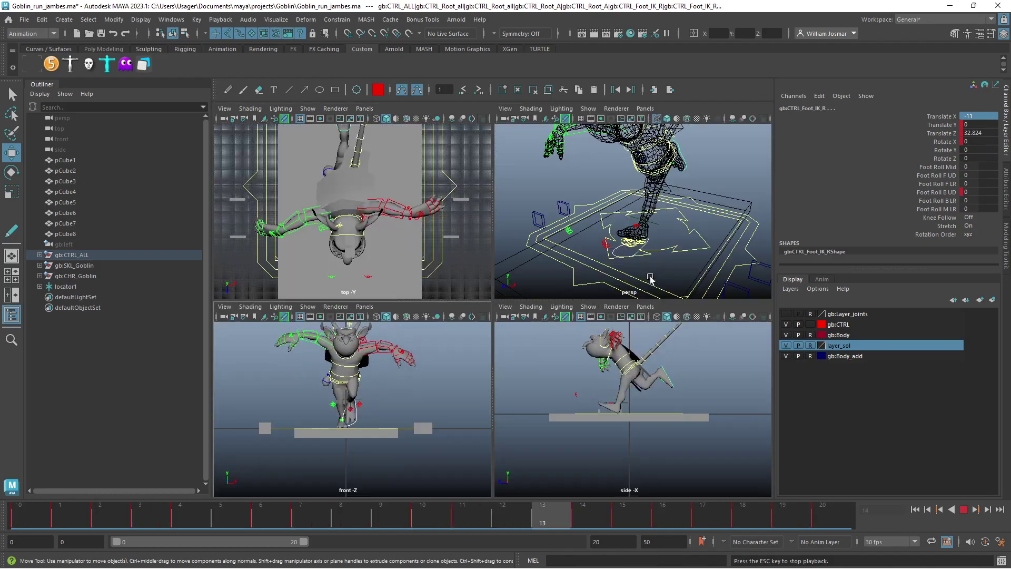
pyautogui.press('space')
pyautogui.keyDown('alt'); pyautogui.moveTo(612, 320); pyautogui.dragTo(609, 296); pyautogui.keyUp('alt')
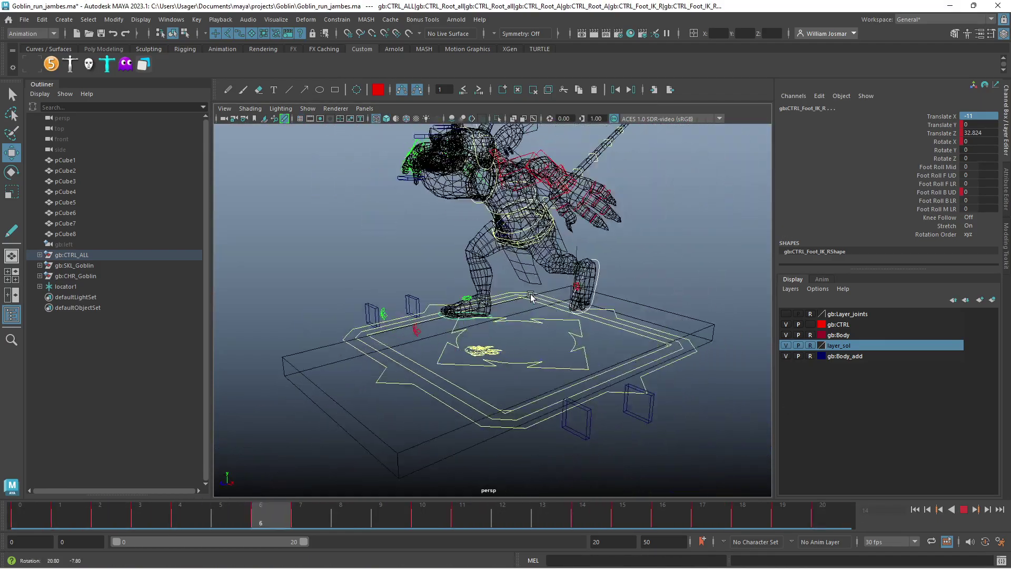
# Return to the single perspective view, stop at frame 9, and select the gb:CTRL_Plevis control
pyautogui.press('space')
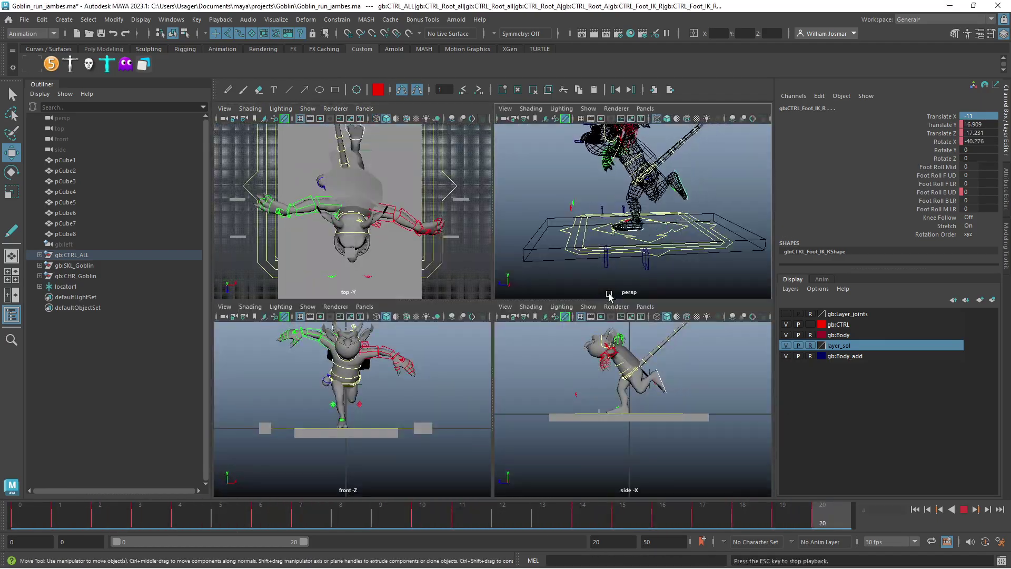
pyautogui.press('space')
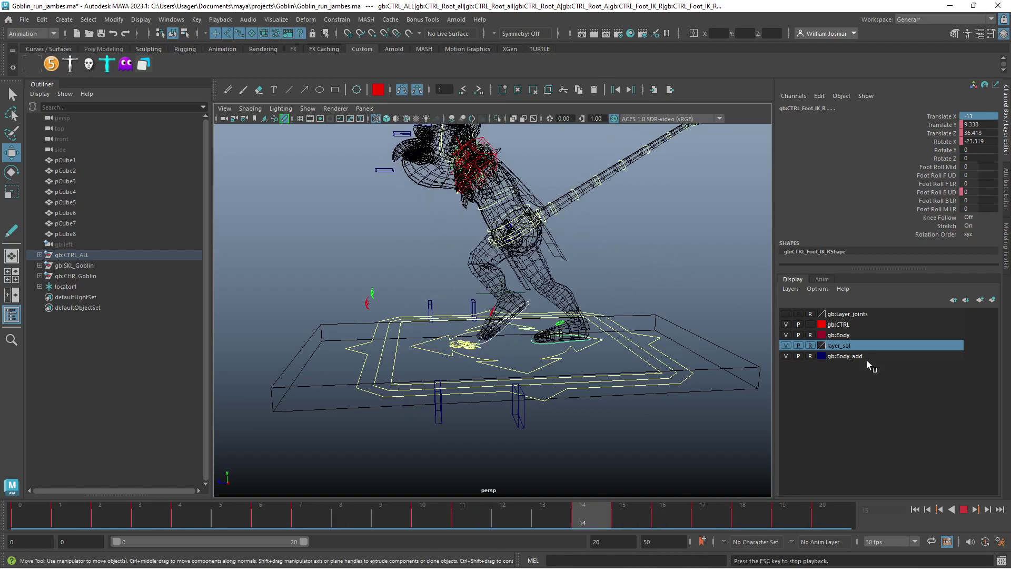
pyautogui.click(964, 509)
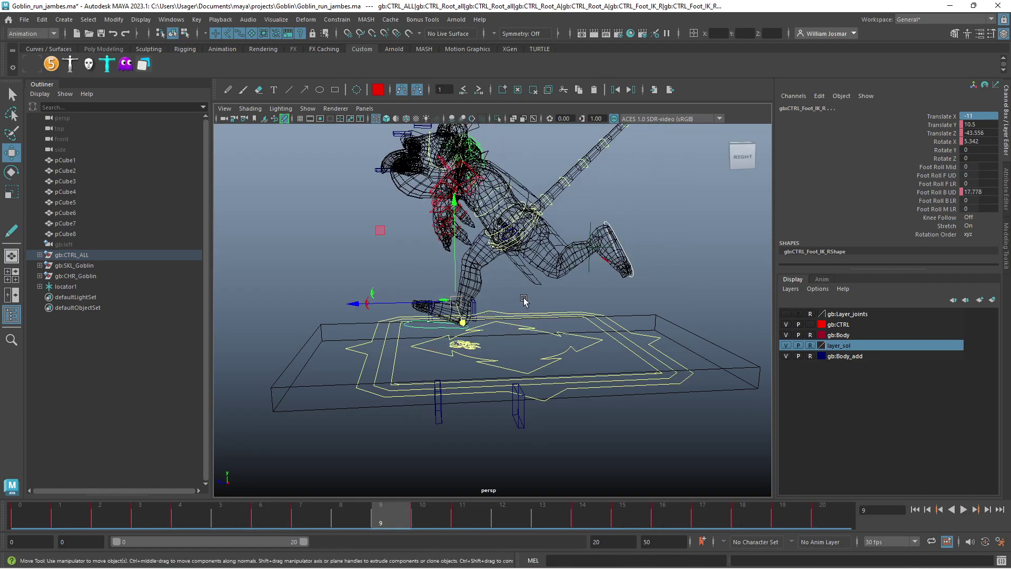
pyautogui.click(527, 226)
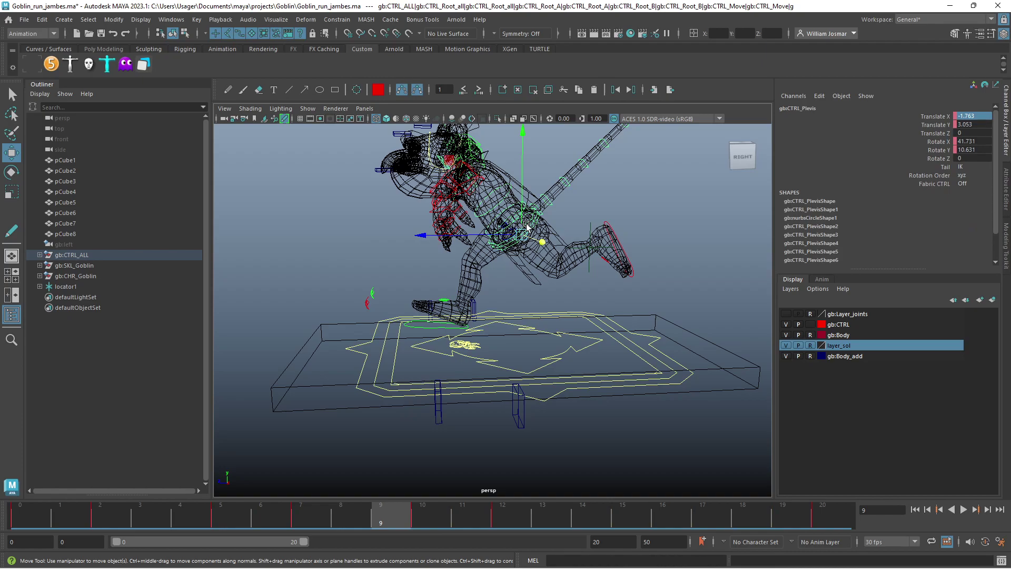
# Show the goblin shaded and isolate the pelvis Translate Y curve in the Graph Editor with its three keys selected
pyautogui.press('5')
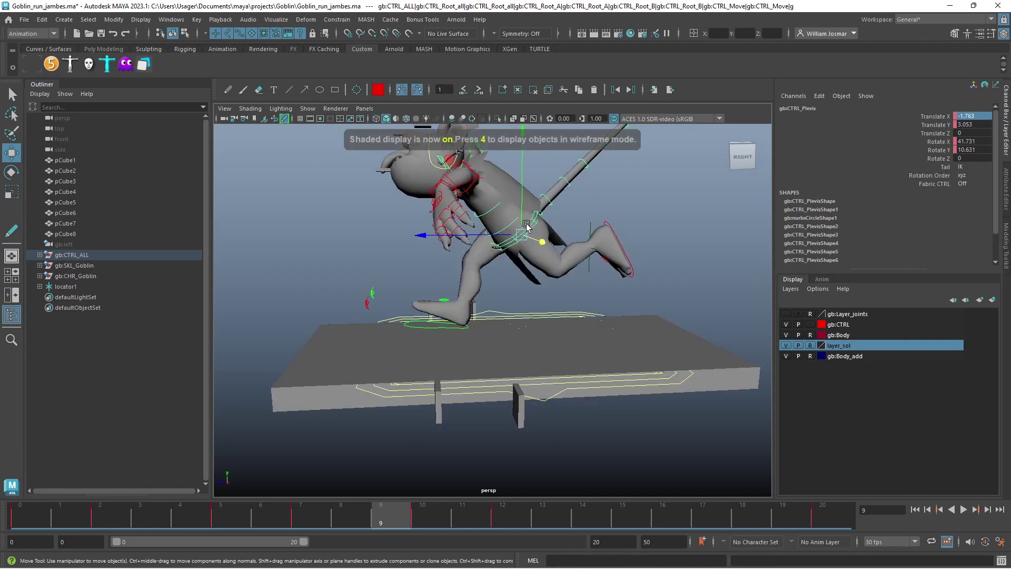
pyautogui.click(30, 66)
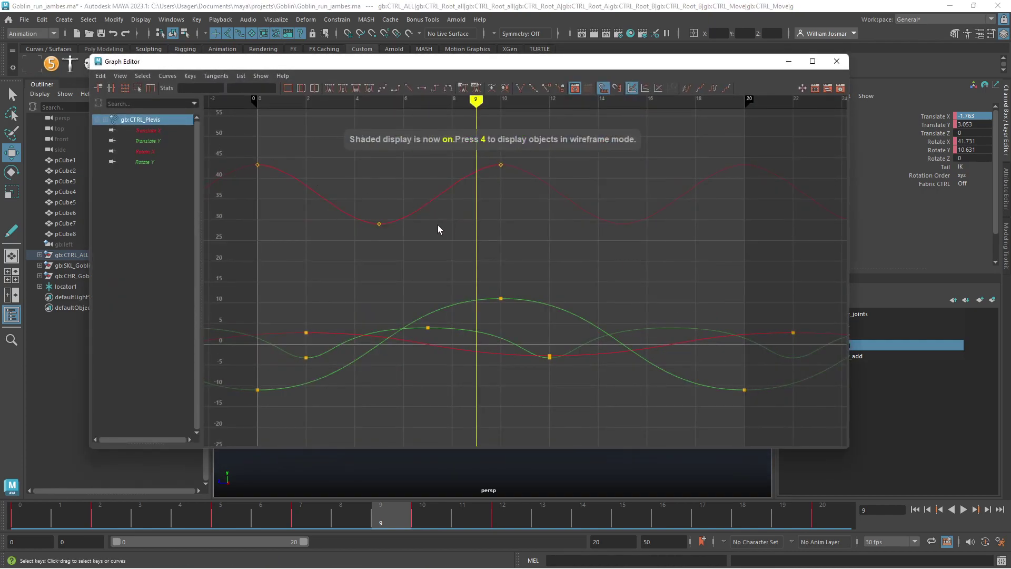
pyautogui.click(155, 141)
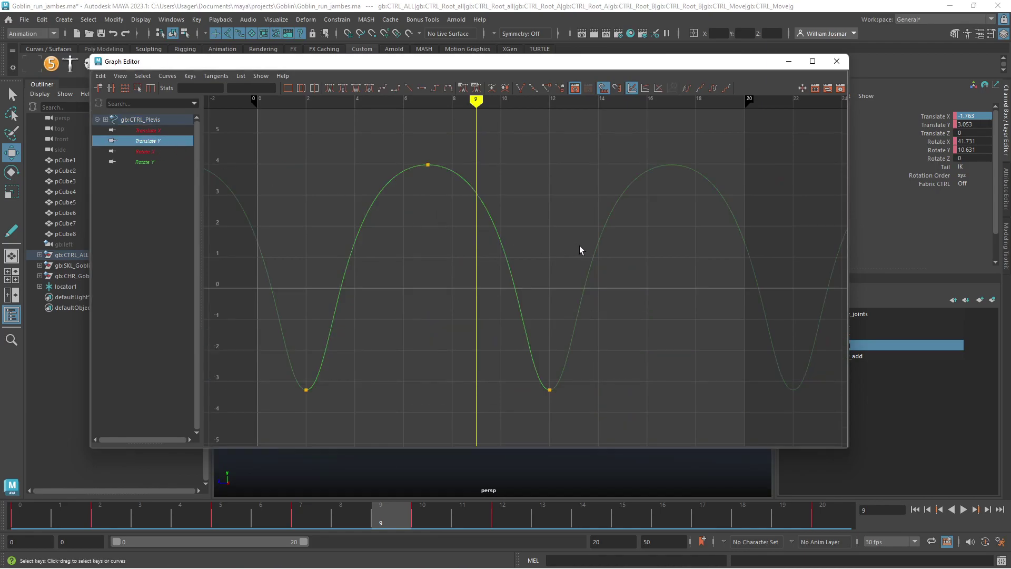
pyautogui.press('f')
pyautogui.moveTo(337, 176); pyautogui.dragTo(553, 363)
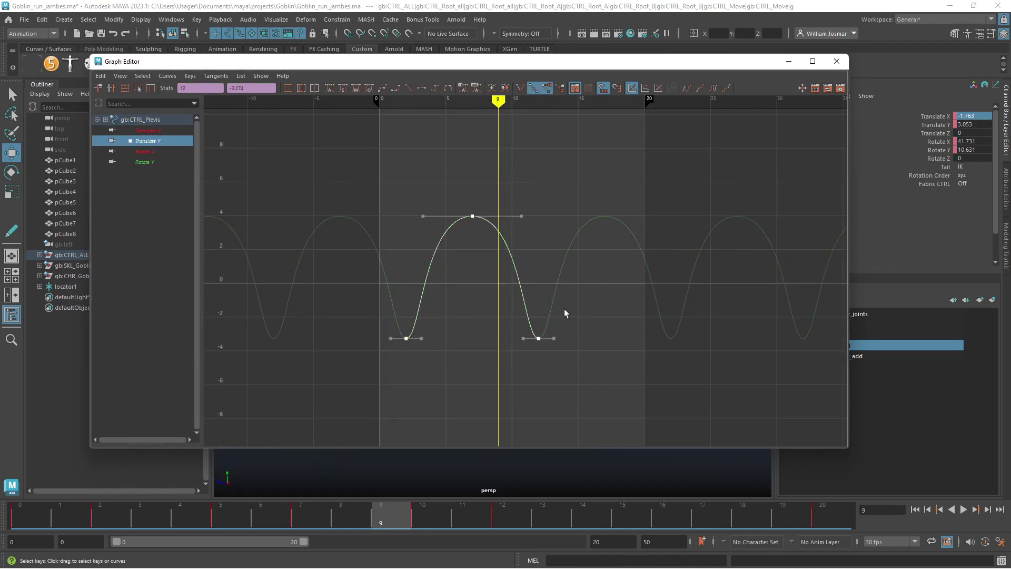
pyautogui.moveTo(448, 69)
pyautogui.mouseDown()
pyautogui.moveTo(759, 99)
pyautogui.moveTo(594, 113)
pyautogui.mouseUp()
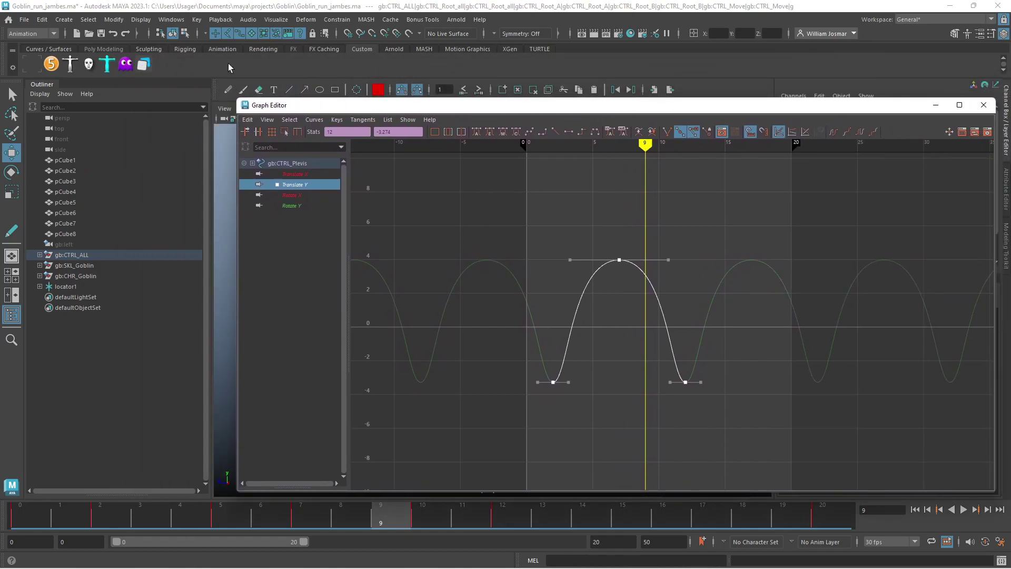
# Save the scene and start playback from a side view of the goblin
pyautogui.click(98, 35)
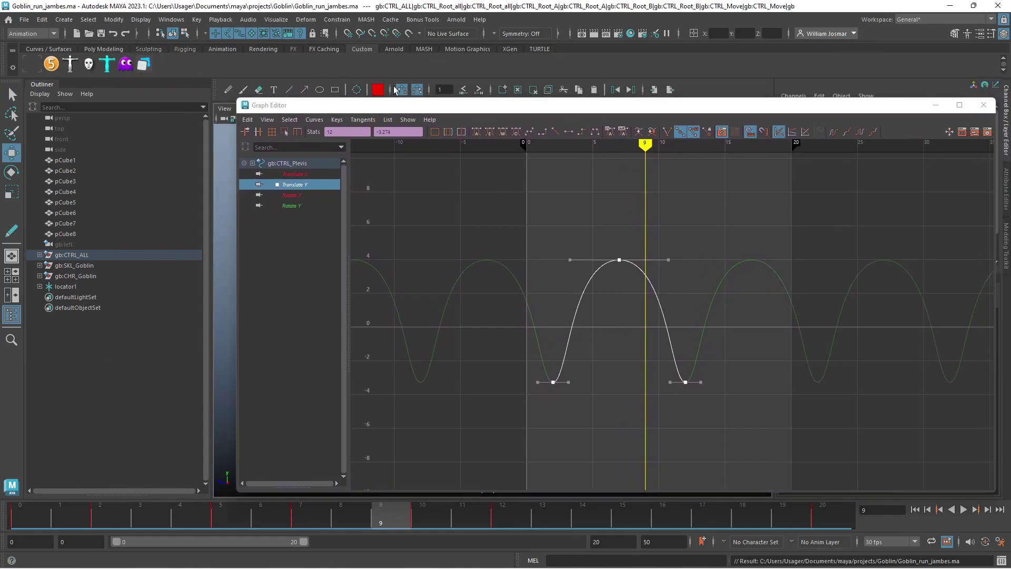
pyautogui.moveTo(423, 110); pyautogui.dragTo(698, 106)
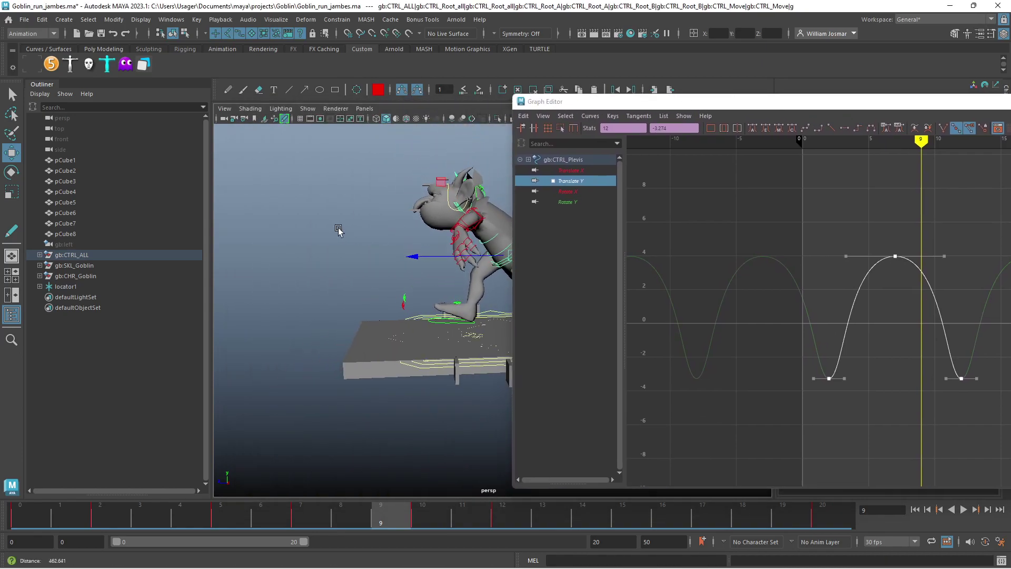
pyautogui.keyDown('alt'); pyautogui.moveTo(400, 221); pyautogui.dragTo(303, 234); pyautogui.keyUp('alt')
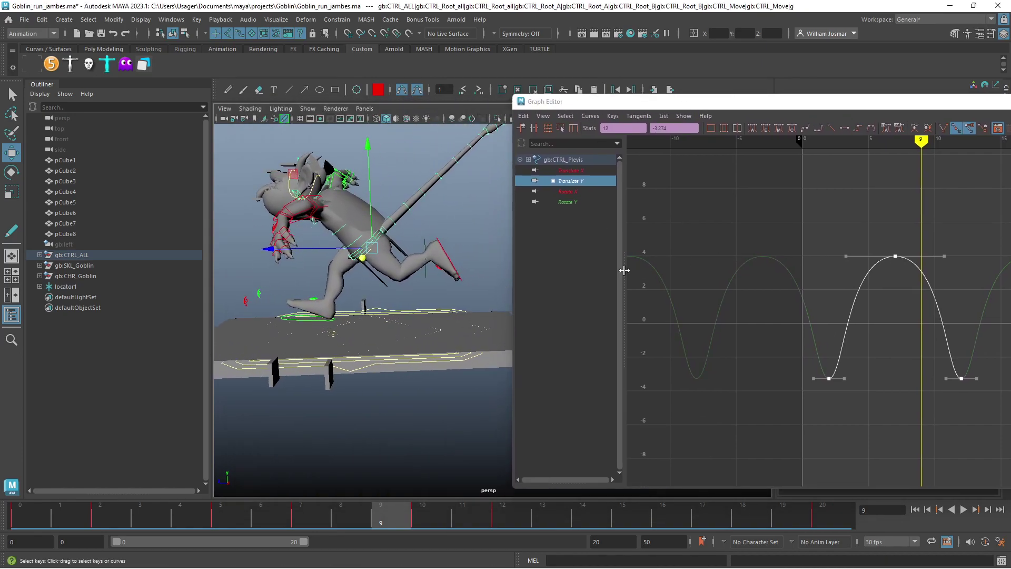
pyautogui.click(963, 510)
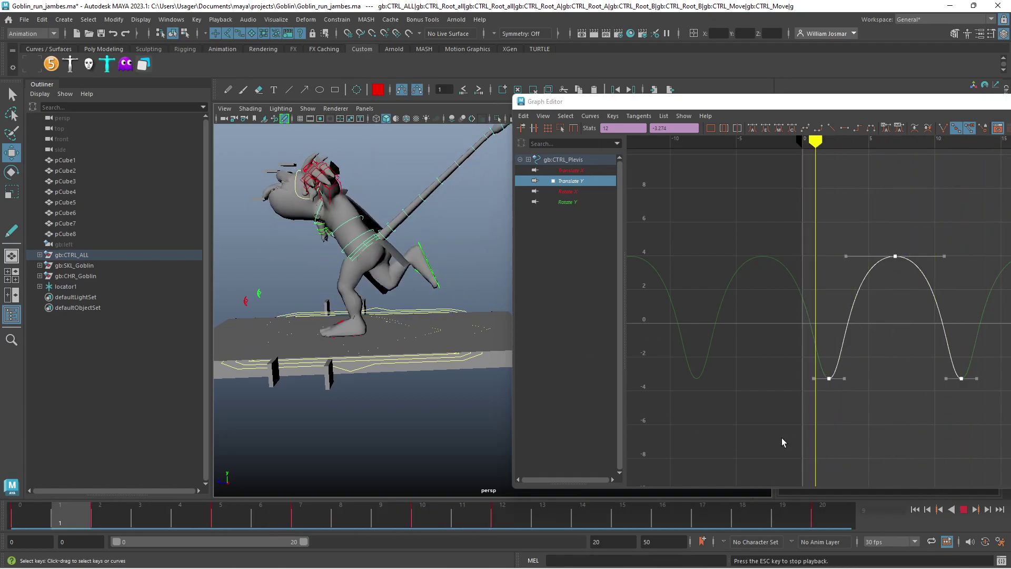
# Drag the pelvis Translate Y keys vertically until the low keys sit at -3.774
pyautogui.keyDown('shift'); pyautogui.moveTo(789, 425); pyautogui.dragTo(803, 522, button='middle'); pyautogui.keyUp('shift')
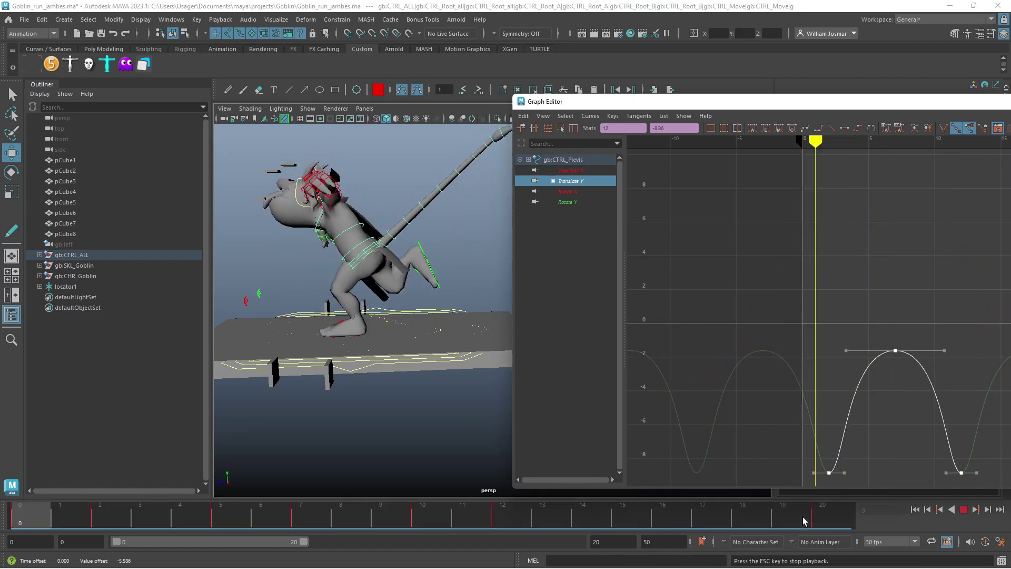
pyautogui.moveTo(804, 521)
pyautogui.keyDown('shift'); pyautogui.mouseDown(button='middle')
pyautogui.moveTo(781, 421)
pyautogui.moveTo(775, 226)
pyautogui.mouseUp(button='middle'); pyautogui.keyUp('shift')
pyautogui.keyDown('shift'); pyautogui.moveTo(766, 322); pyautogui.dragTo(765, 235, button='middle'); pyautogui.keyUp('shift')
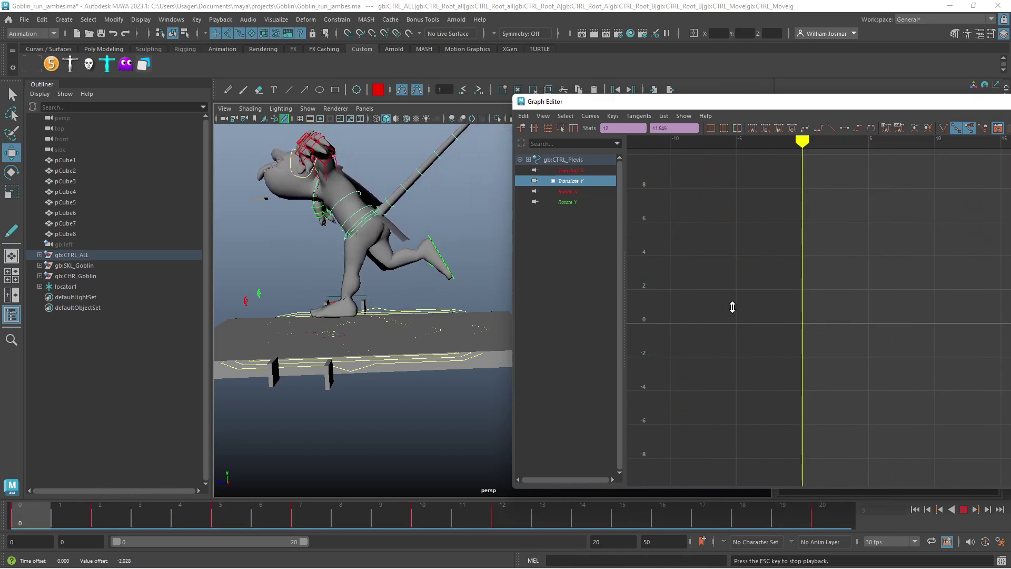
pyautogui.moveTo(732, 363)
pyautogui.mouseDown(button='middle')
pyautogui.moveTo(727, 350)
pyautogui.moveTo(709, 388)
pyautogui.mouseUp(button='middle')
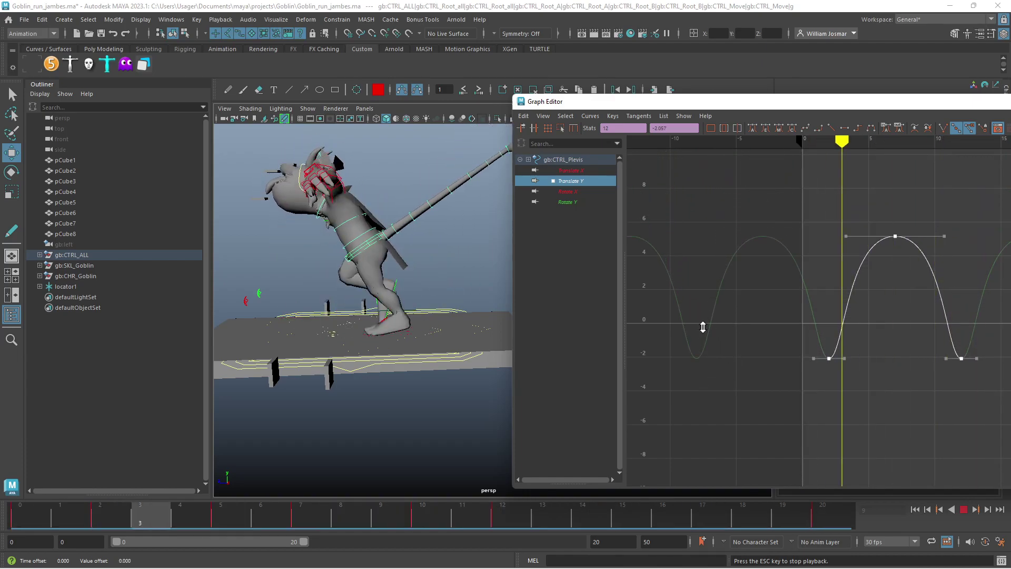
pyautogui.moveTo(703, 327); pyautogui.dragTo(703, 354, button='middle')
pyautogui.moveTo(490, 349)
pyautogui.keyDown('alt'); pyautogui.mouseDown()
pyautogui.moveTo(442, 315)
pyautogui.moveTo(448, 308)
pyautogui.moveTo(412, 296)
pyautogui.mouseUp(); pyautogui.keyUp('alt')
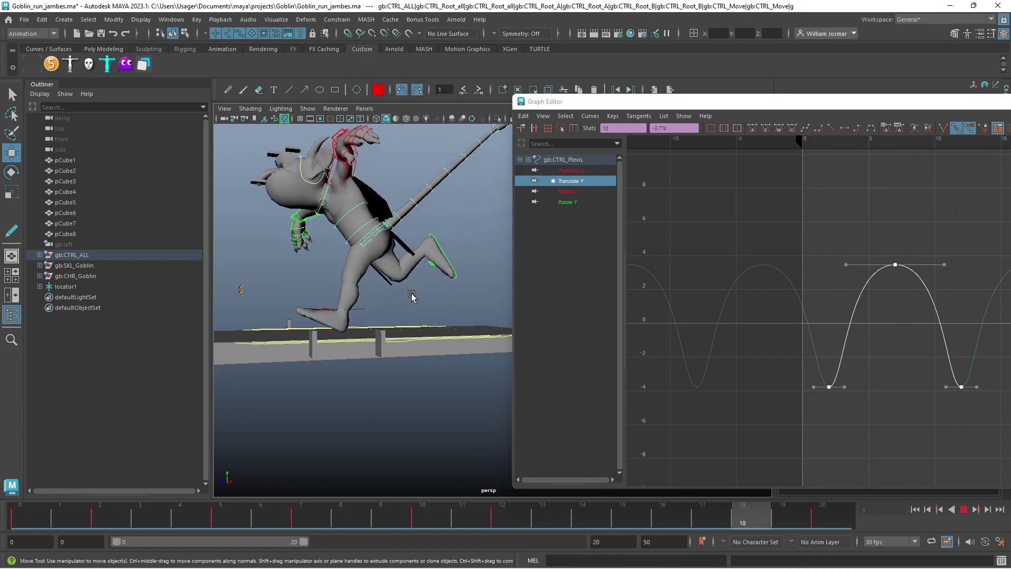
pyautogui.keyDown('alt'); pyautogui.moveTo(443, 285); pyautogui.dragTo(451, 287); pyautogui.keyUp('alt')
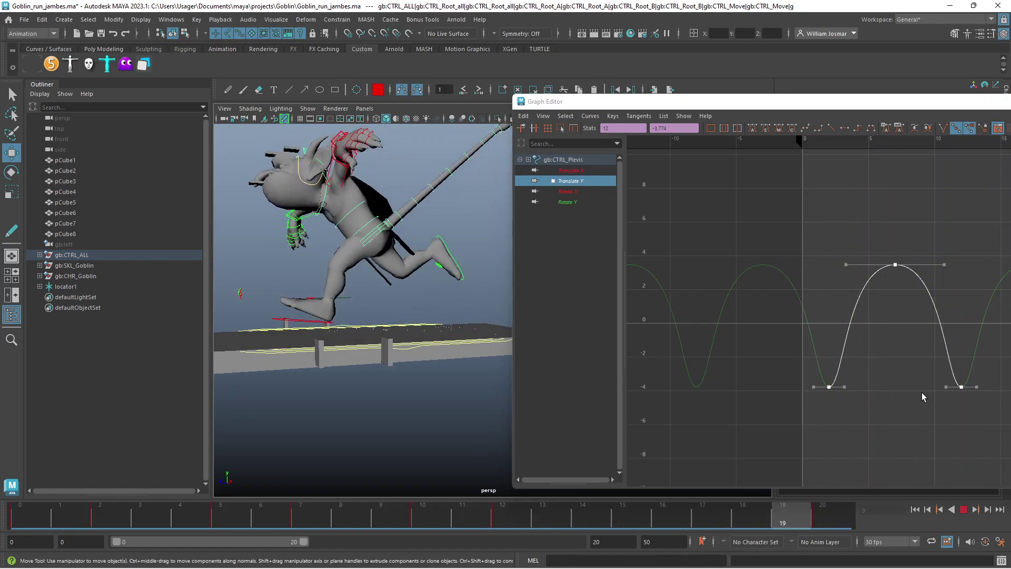